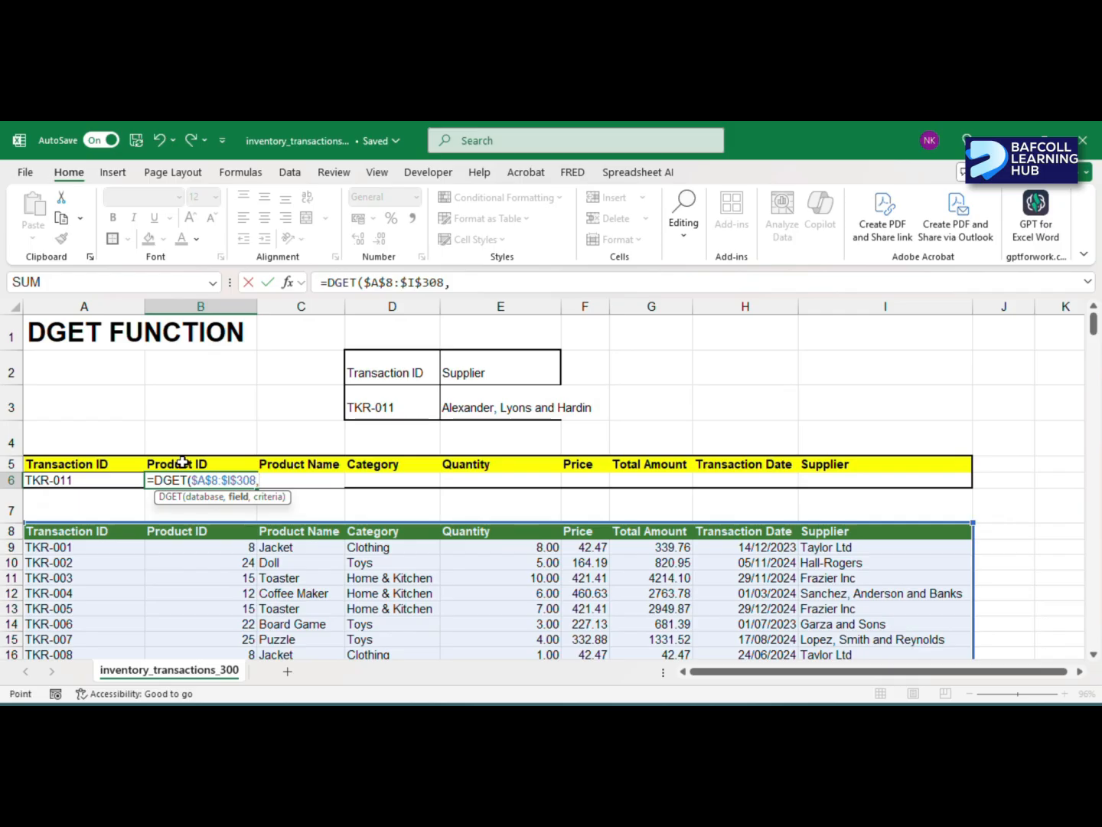
# - Set B5 as the field argument of the DGET formula in B6 and start its criteria argument at A5
pyautogui.click(183, 461)
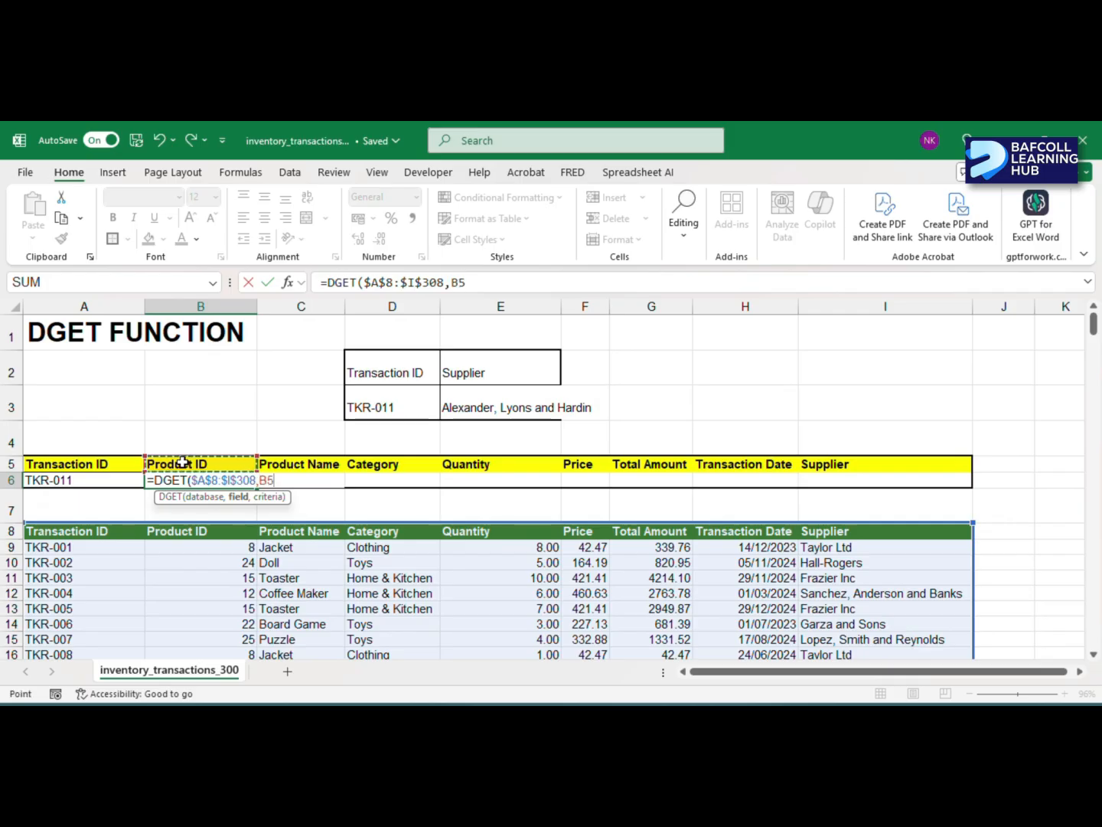
pyautogui.write(',')
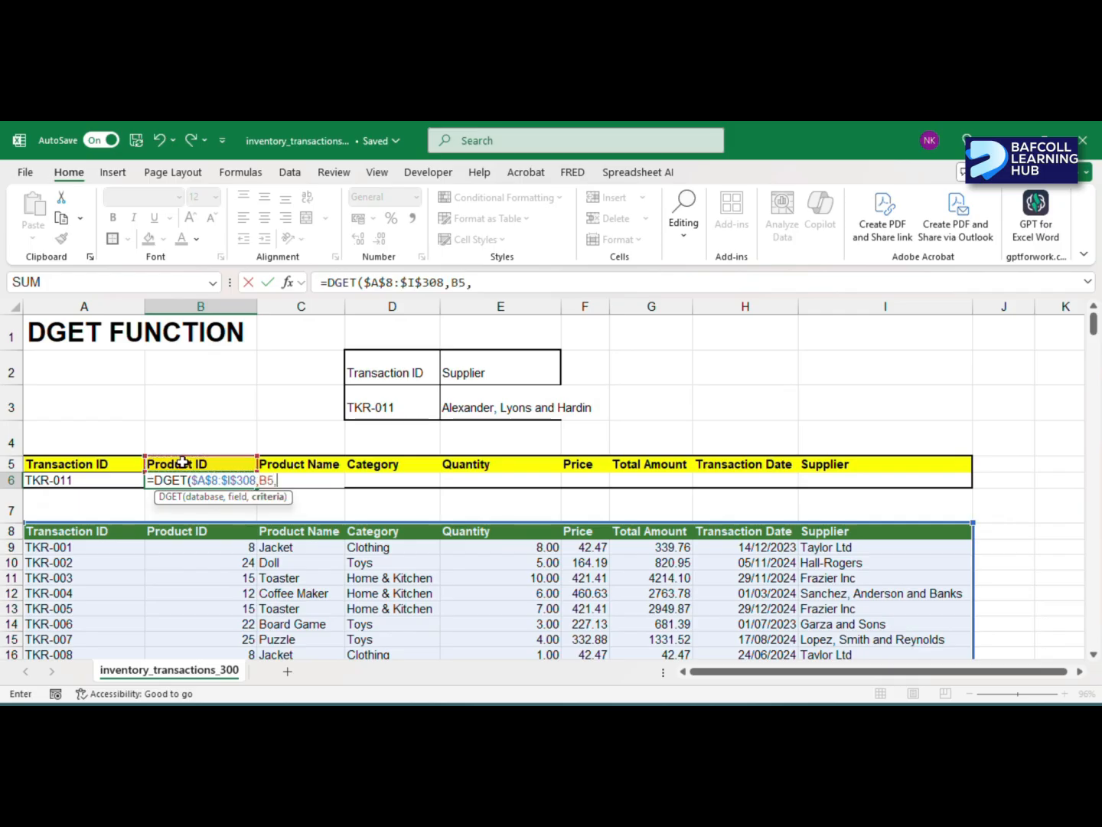
pyautogui.click(115, 469)
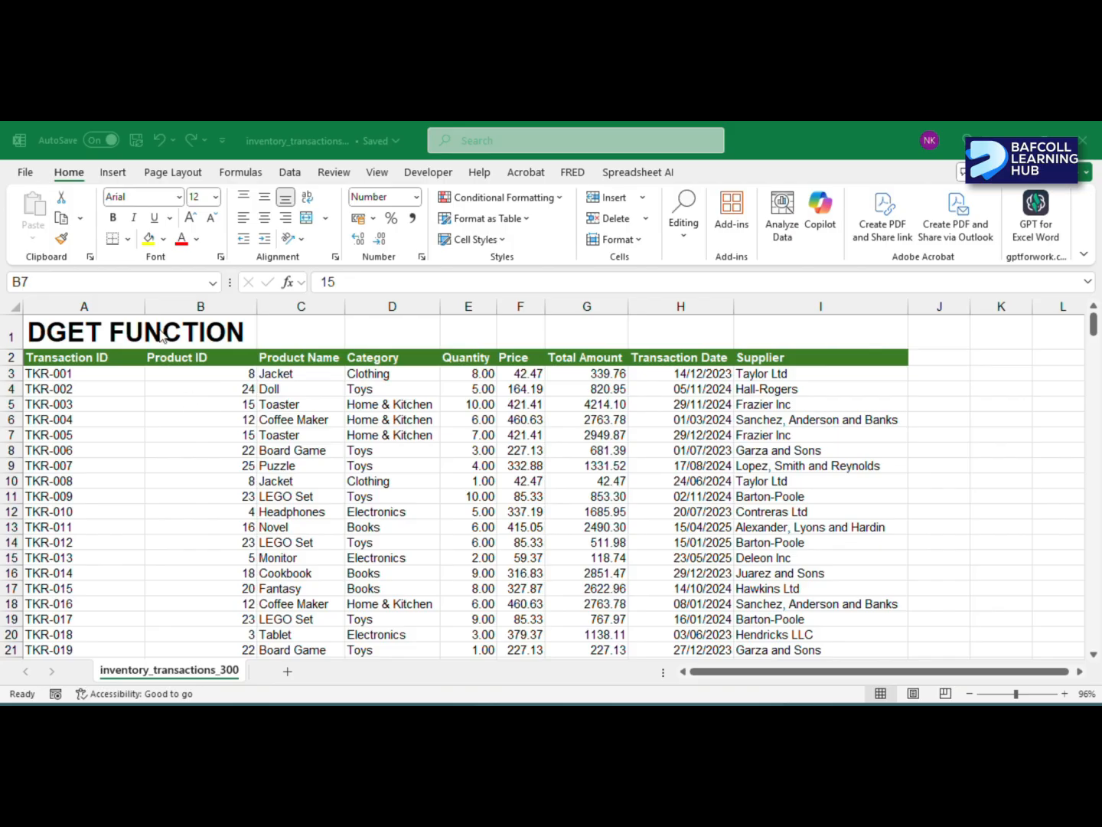
# - Examine the inventory transaction table's columns and records from the header down to the last row
pyautogui.click(78, 310)
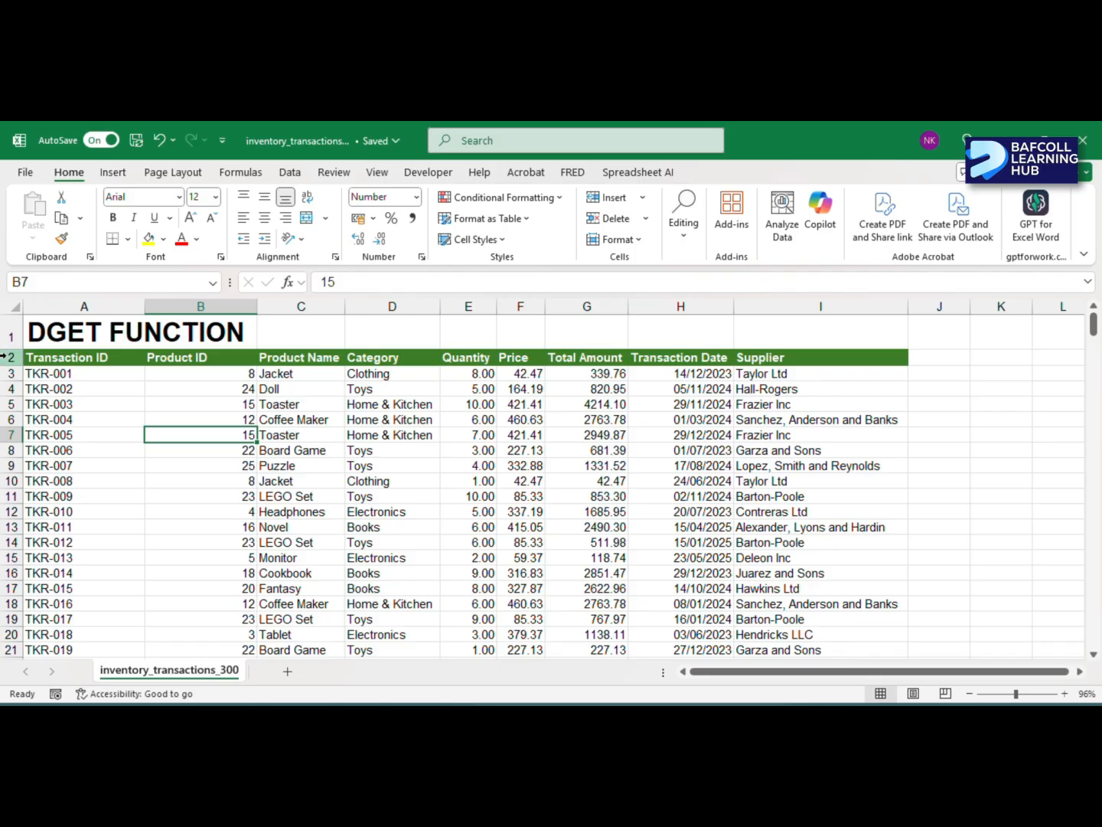
pyautogui.scroll(-1, 595, 404)
pyautogui.scroll(1, 594, 404)
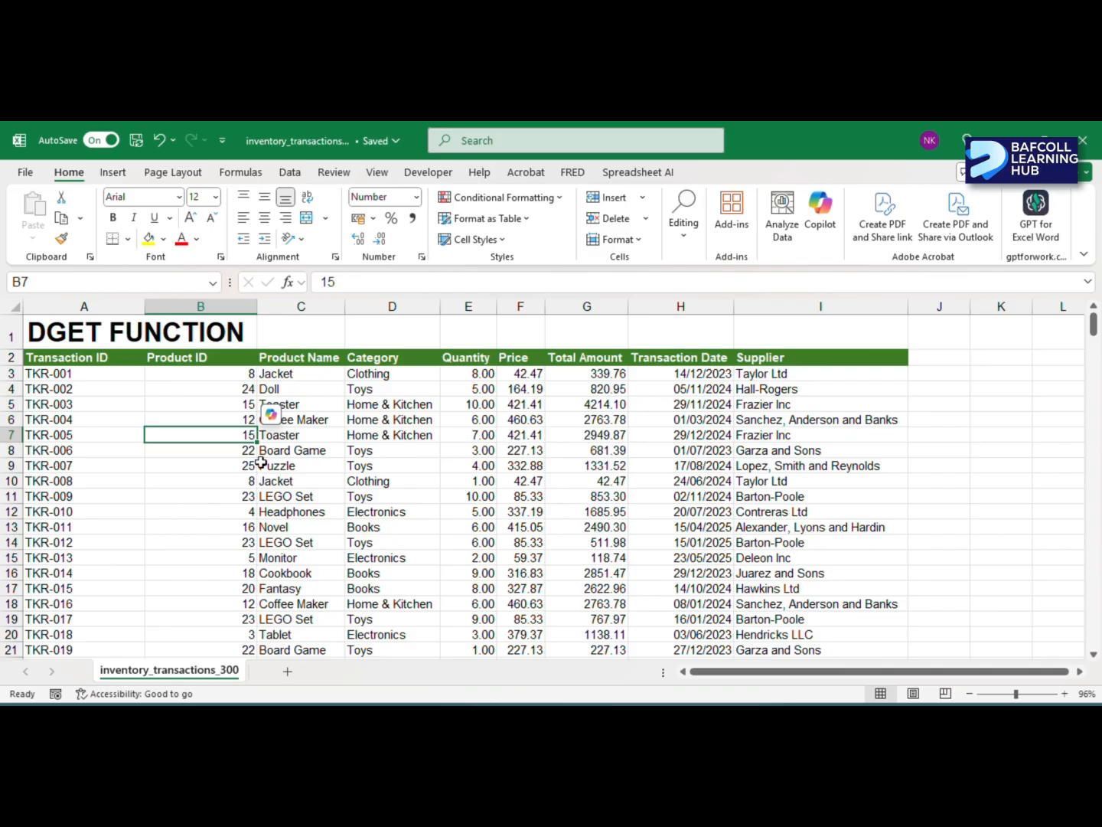
pyautogui.scroll(-2, 310, 512)
pyautogui.scroll(2, 308, 519)
pyautogui.scroll(-1, 308, 518)
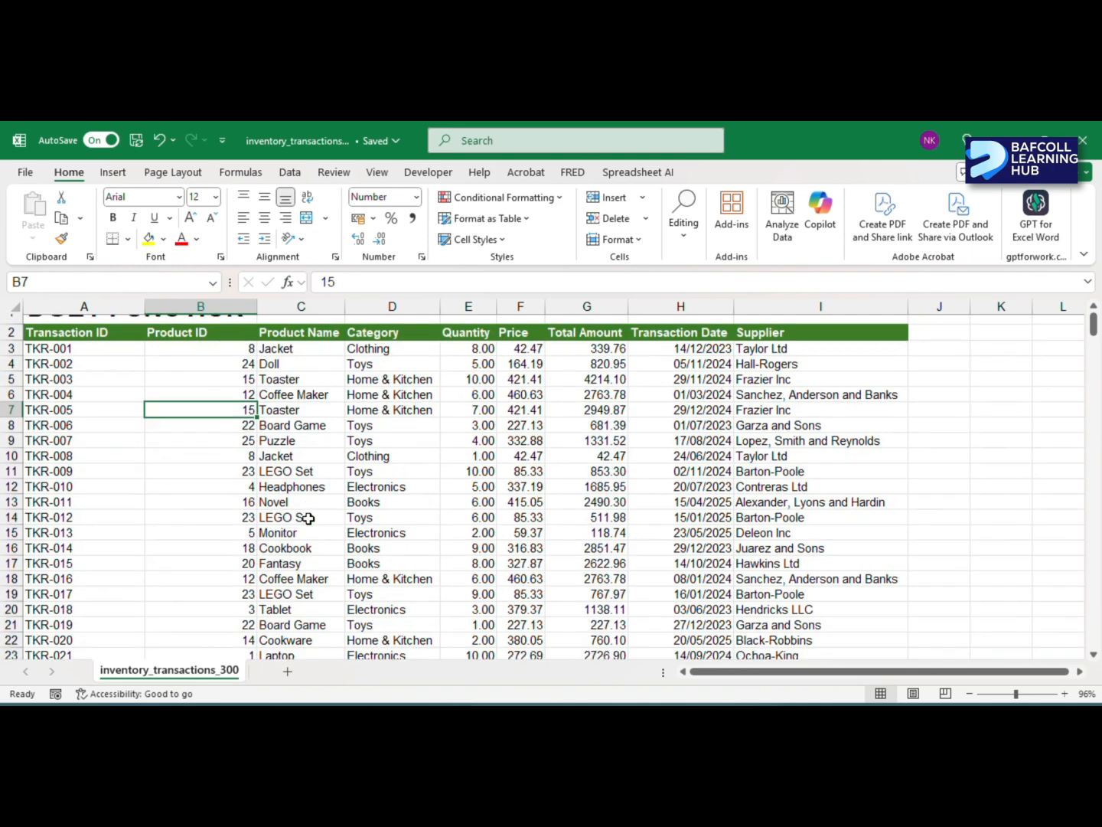
pyautogui.scroll(1, 308, 519)
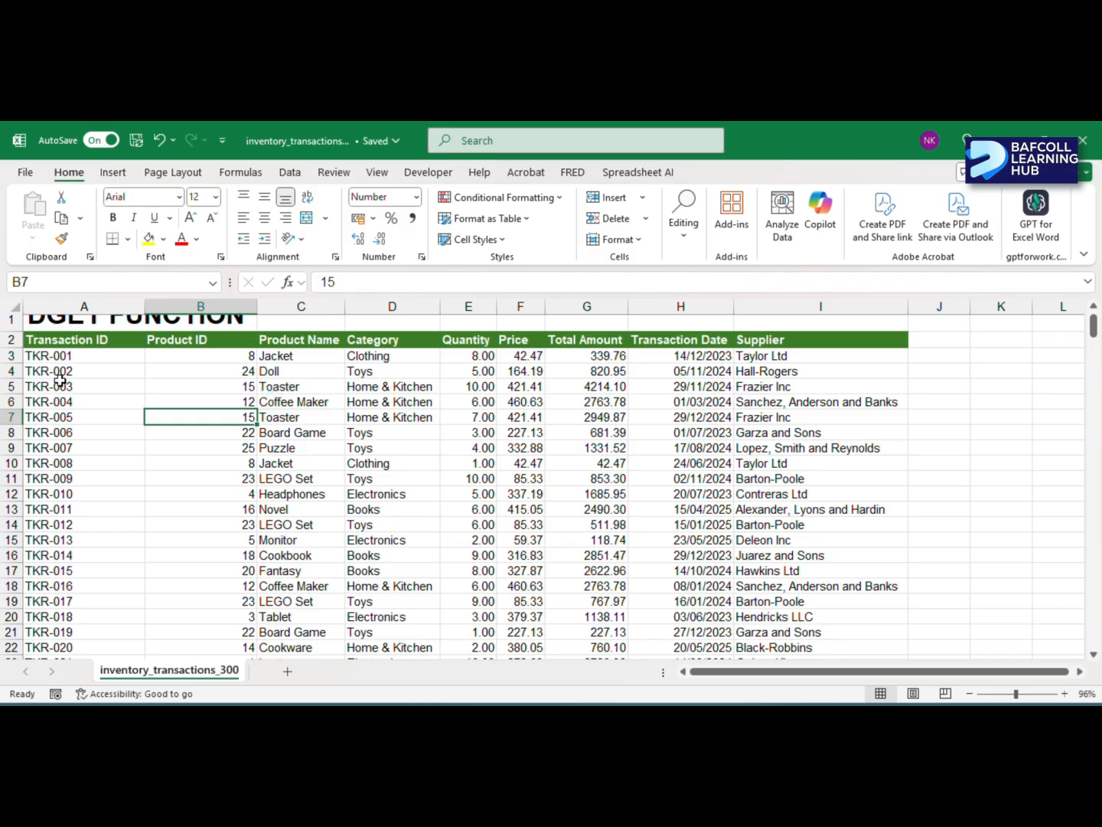
pyautogui.click(72, 347)
pyautogui.click(72, 355)
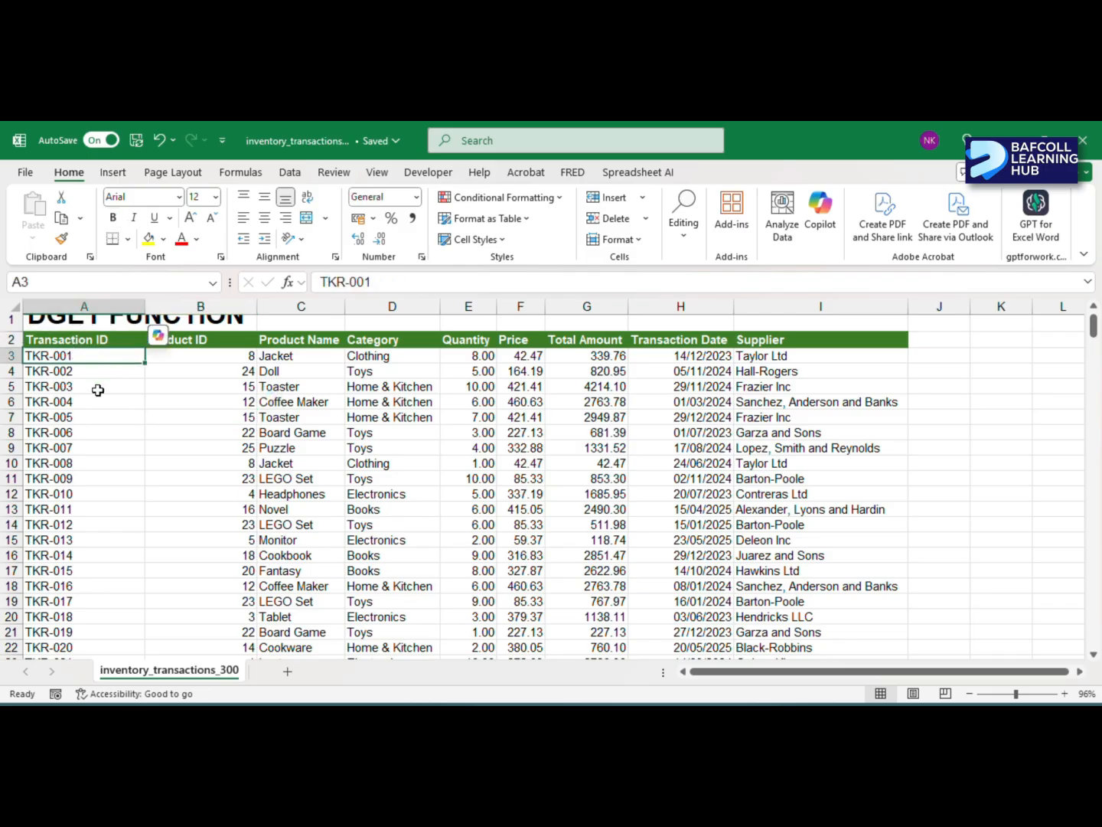
pyautogui.hotkey('shift', 'Down')
pyautogui.hotkey('ctrl', 'Down')
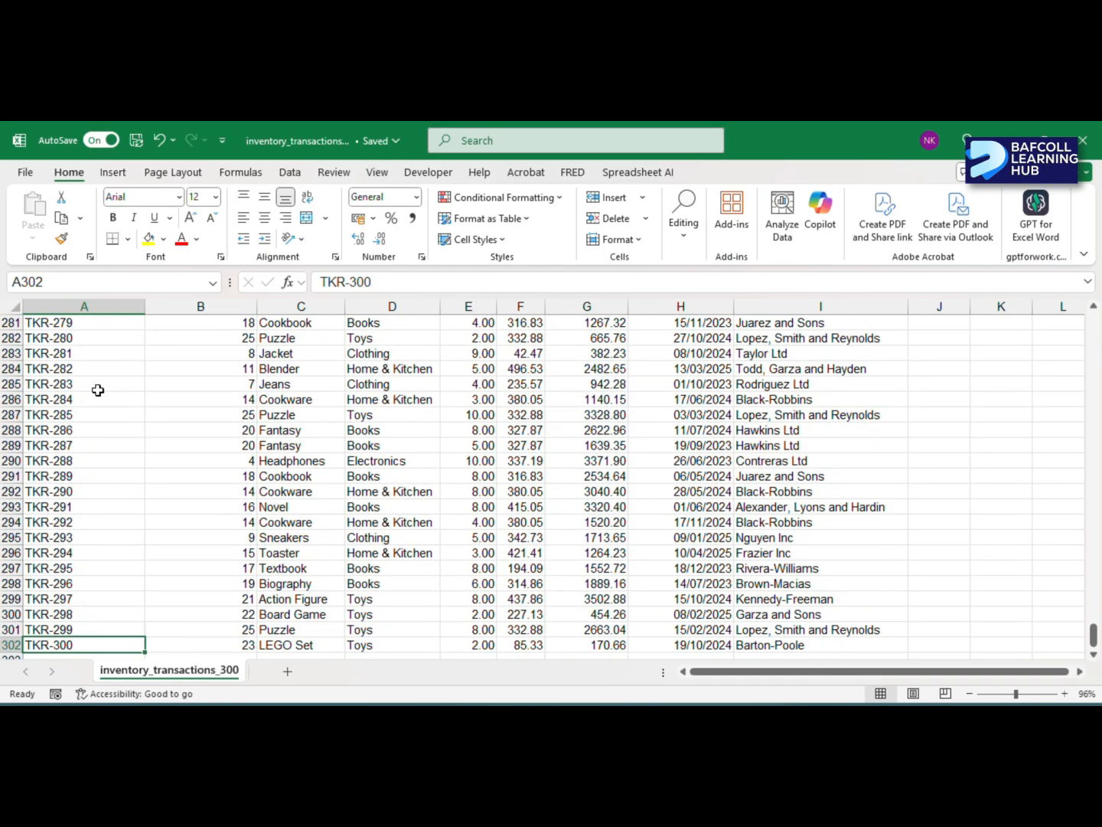
pyautogui.hotkey('ctrl', 'Home')
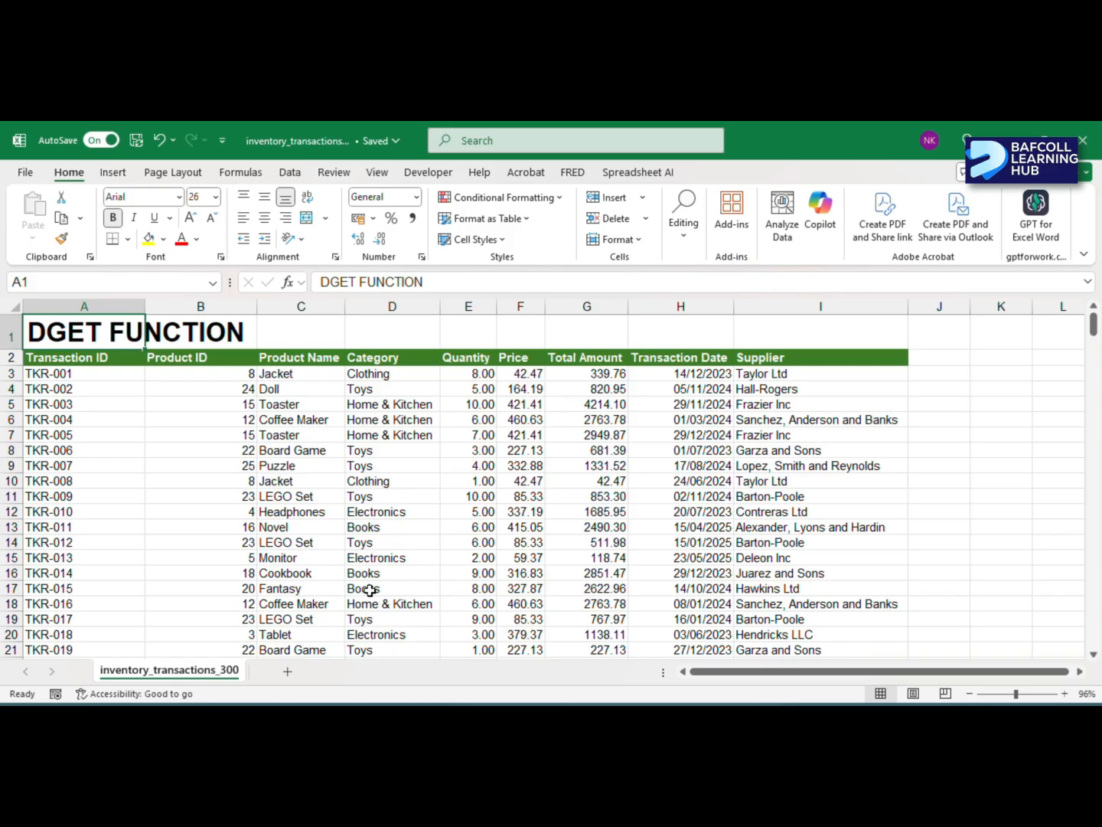
# - Search the sheet for the transaction ID TKR-069
pyautogui.hotkey('ctrl', 'f')
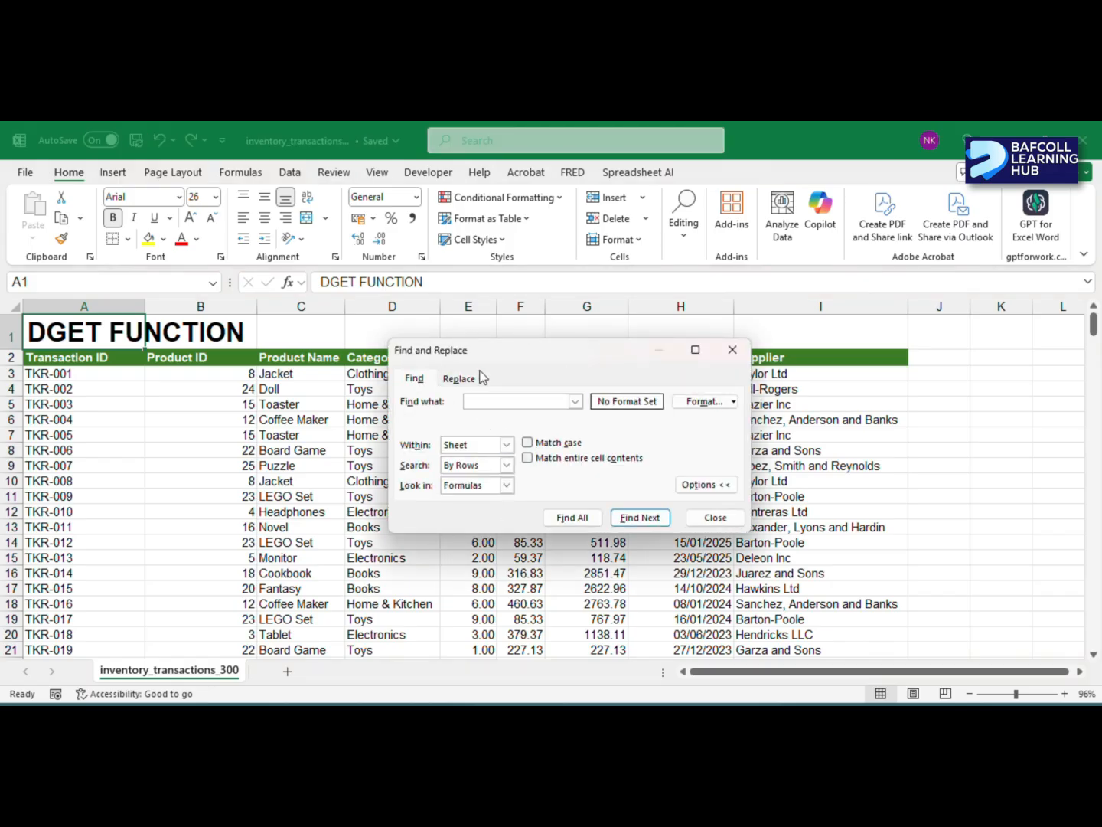
pyautogui.click(493, 402)
pyautogui.write('TKR-069')
pyautogui.click(490, 401)
pyautogui.write('9')
pyautogui.press('Return')
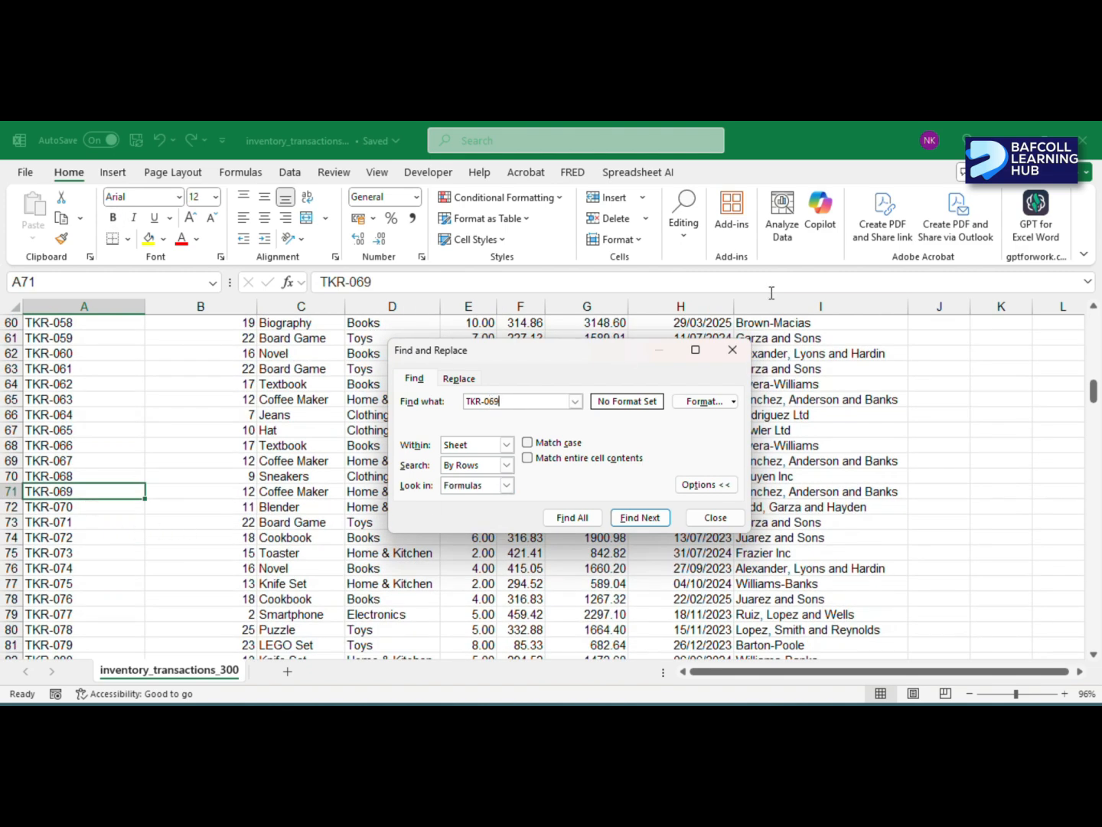
# - Examine the TKR-069 record from Product ID through Supplier and close the Find and Replace dialog
pyautogui.moveTo(610, 353); pyautogui.dragTo(420, 275)
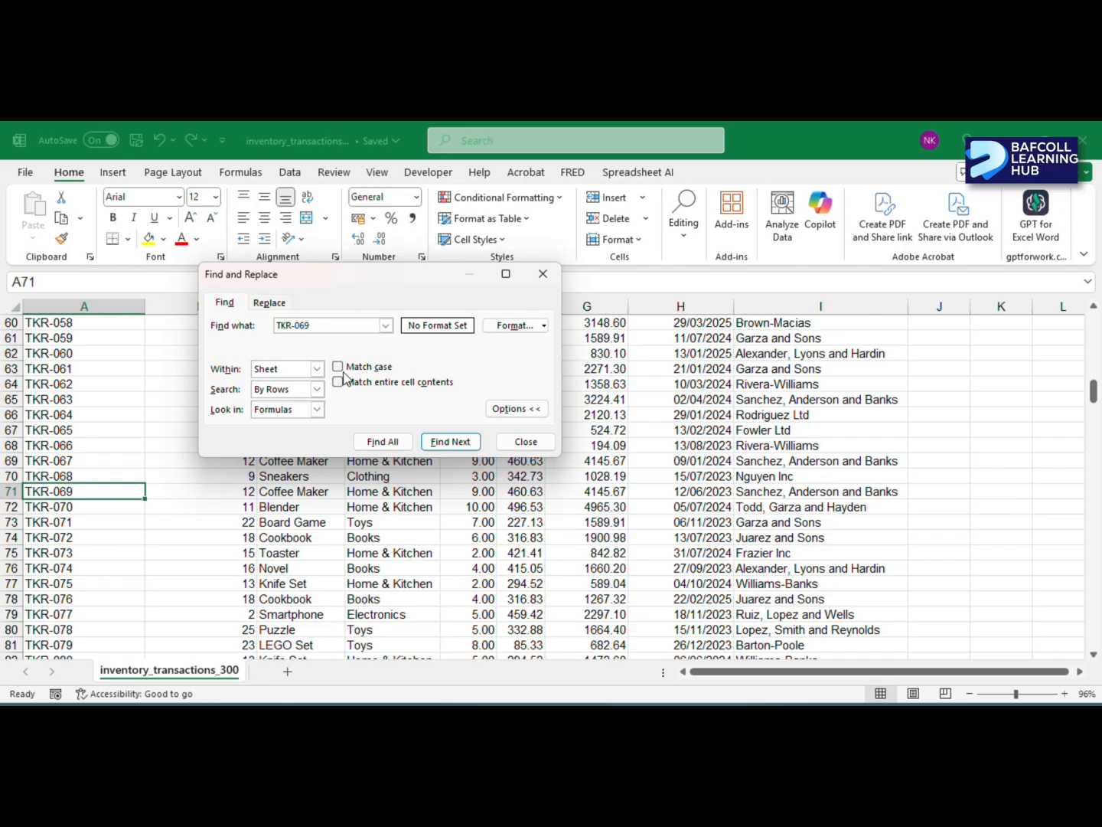
pyautogui.click(154, 491)
pyautogui.moveTo(154, 492); pyautogui.dragTo(512, 492)
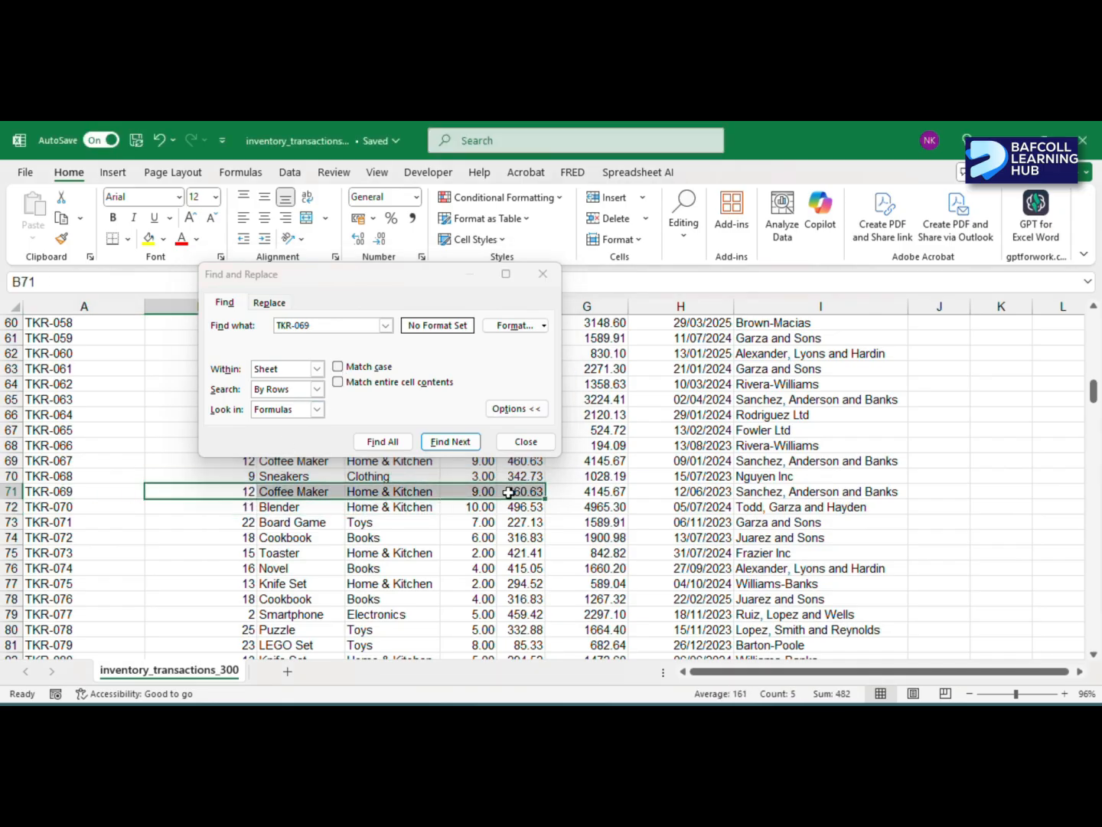
pyautogui.click(758, 492)
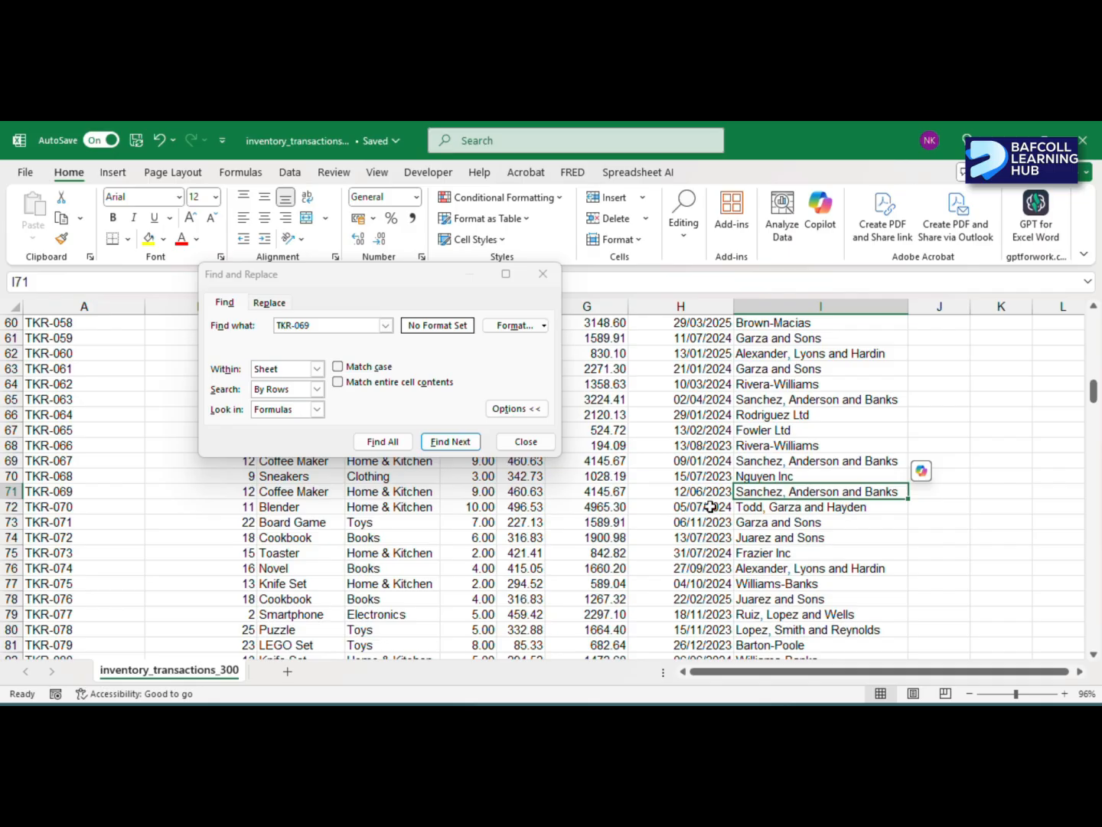
pyautogui.doubleClick(44, 490)
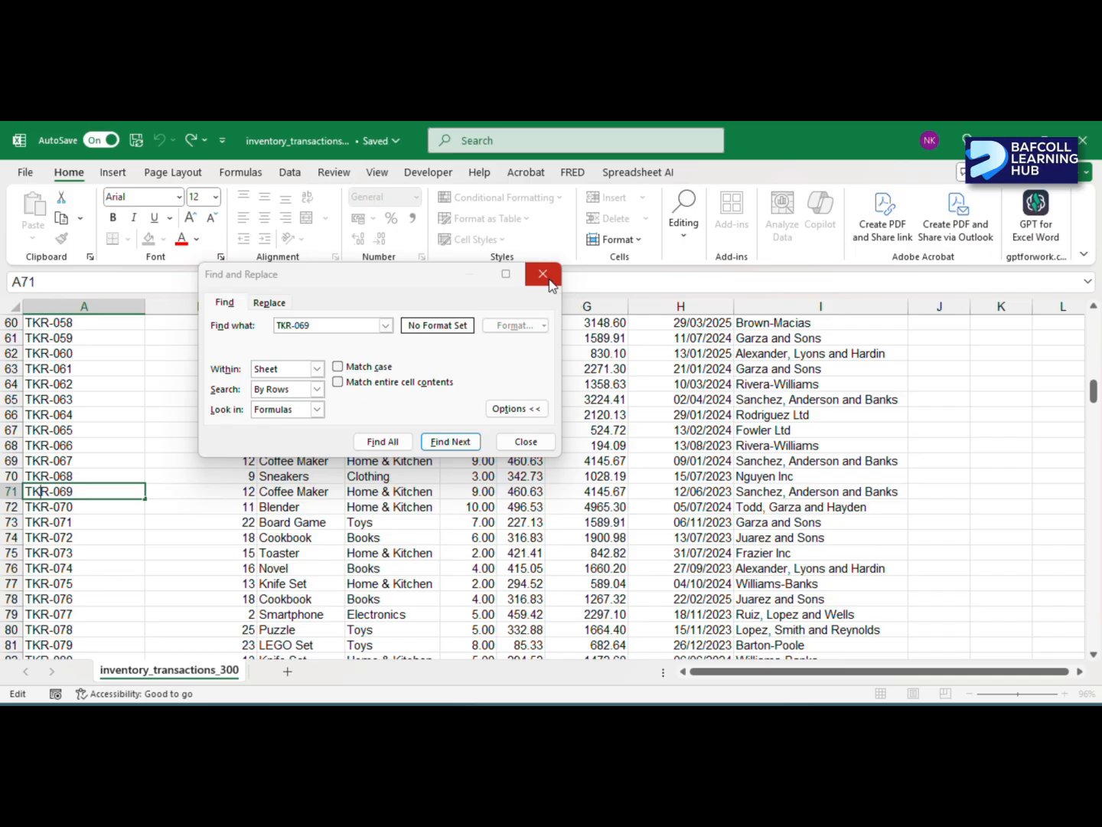
pyautogui.click(543, 276)
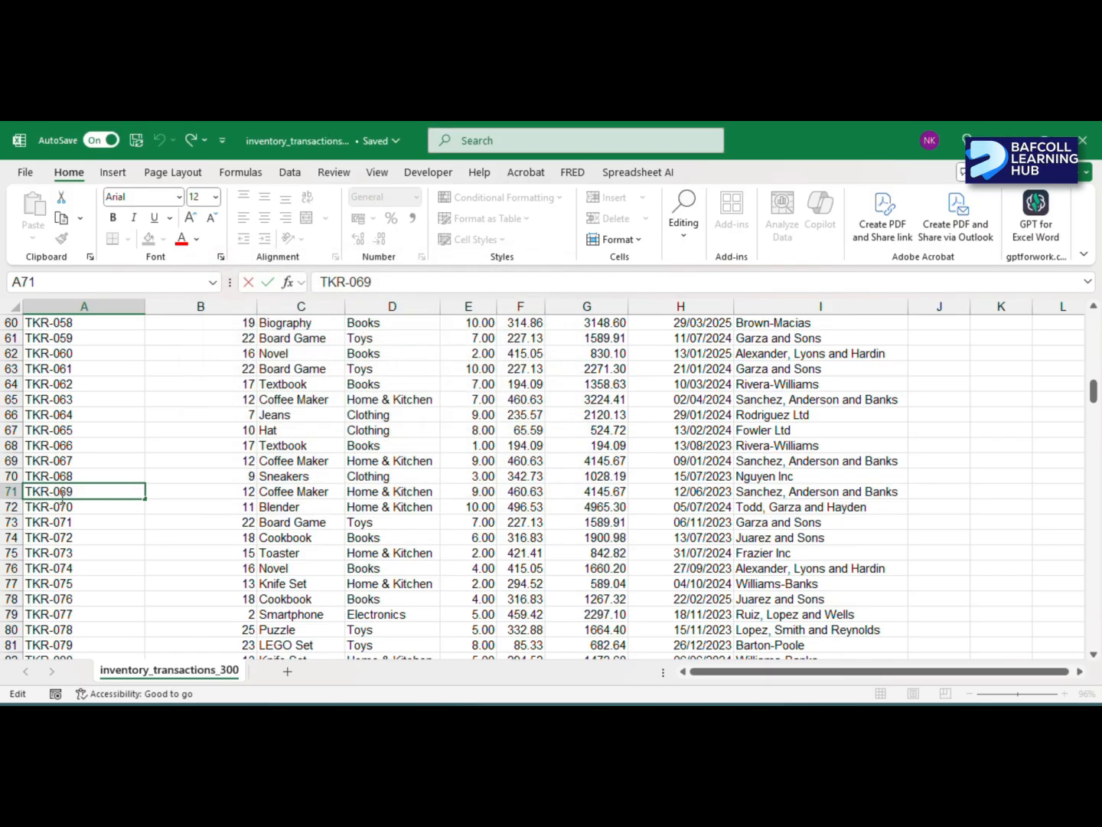
pyautogui.click(184, 493)
pyautogui.click(138, 493)
# - Insert three blank rows between the DGET FUNCTION title and the table's header row
pyautogui.hotkey('ctrl', 'Home')
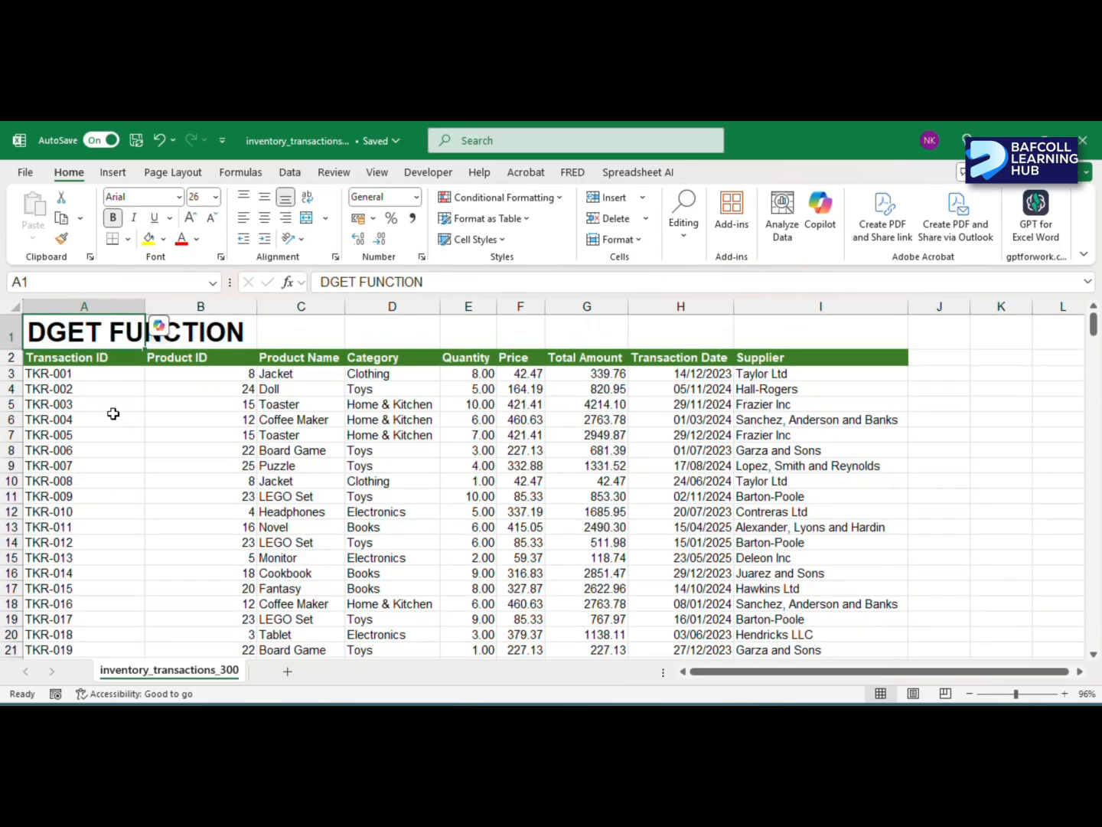
pyautogui.click(10, 355)
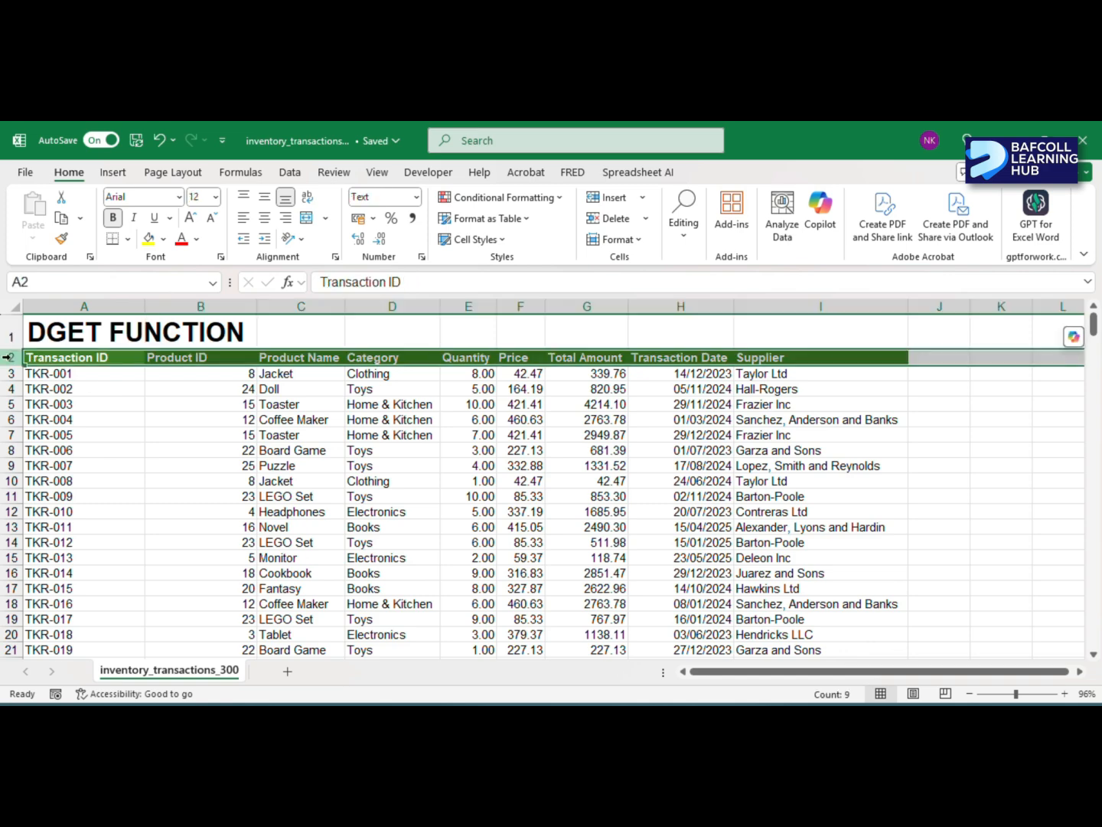
pyautogui.hotkey('ctrl', 'shift', '+')
pyautogui.hotkey('ctrl', 'shift', '+')
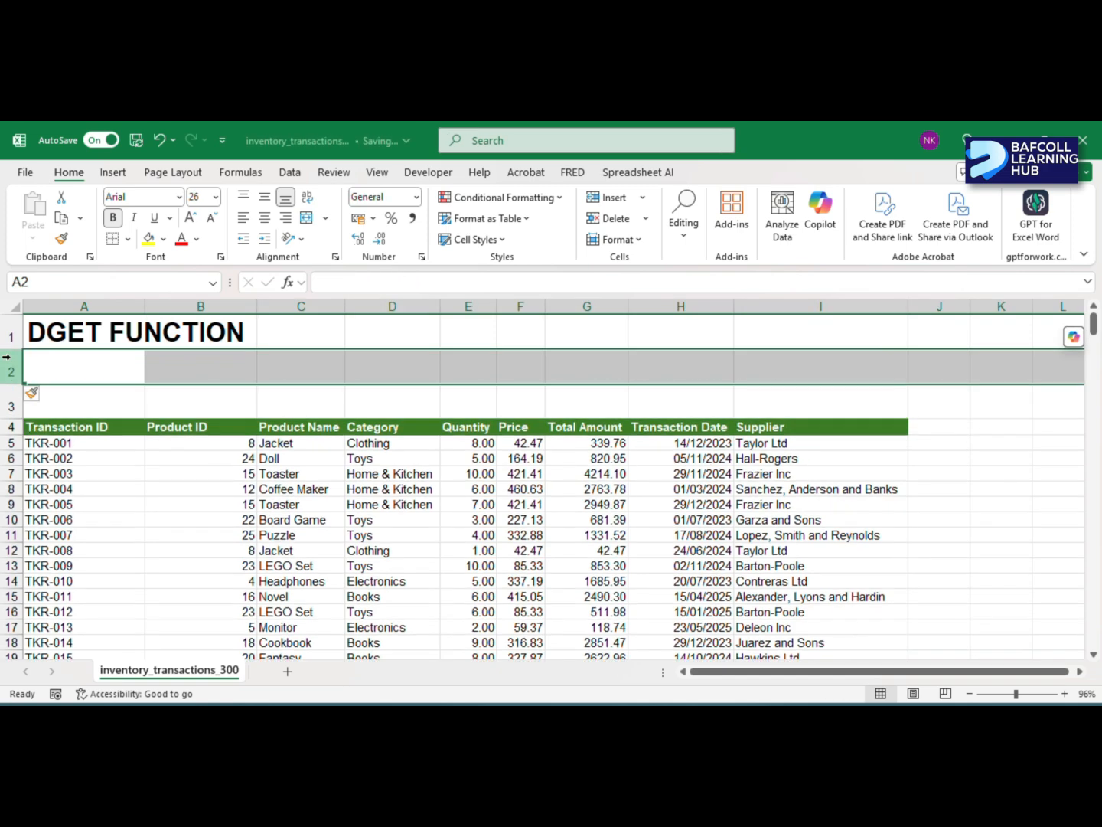
pyautogui.hotkey('ctrl', 'shift', '+')
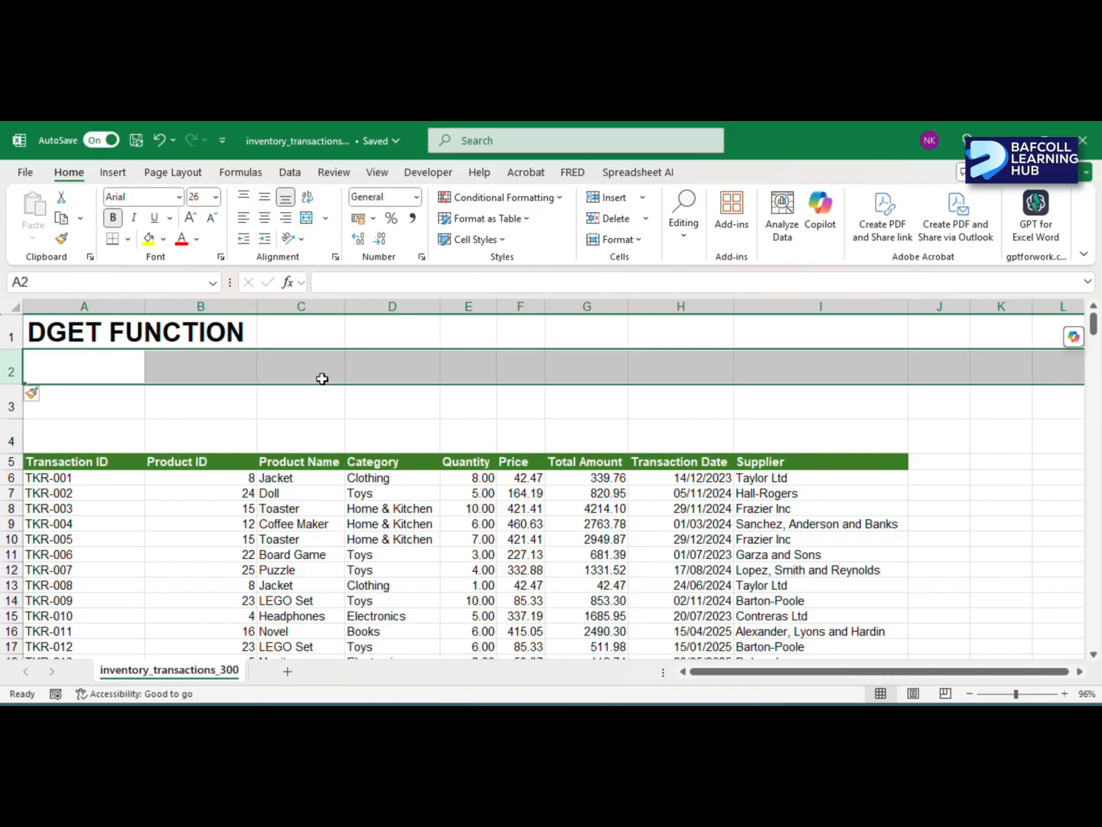
# - Enter the criteria heading "Transaction ID" in cell D2
pyautogui.click(381, 361)
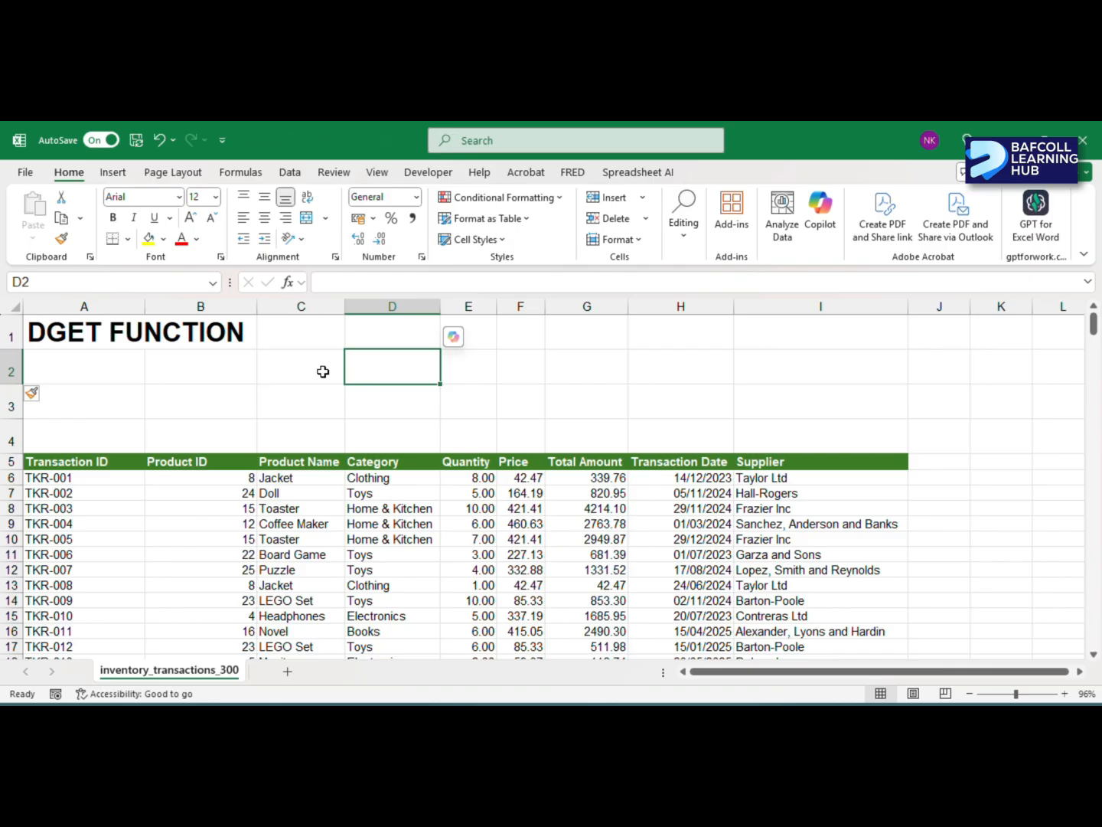
pyautogui.click(323, 372)
pyautogui.click(399, 369)
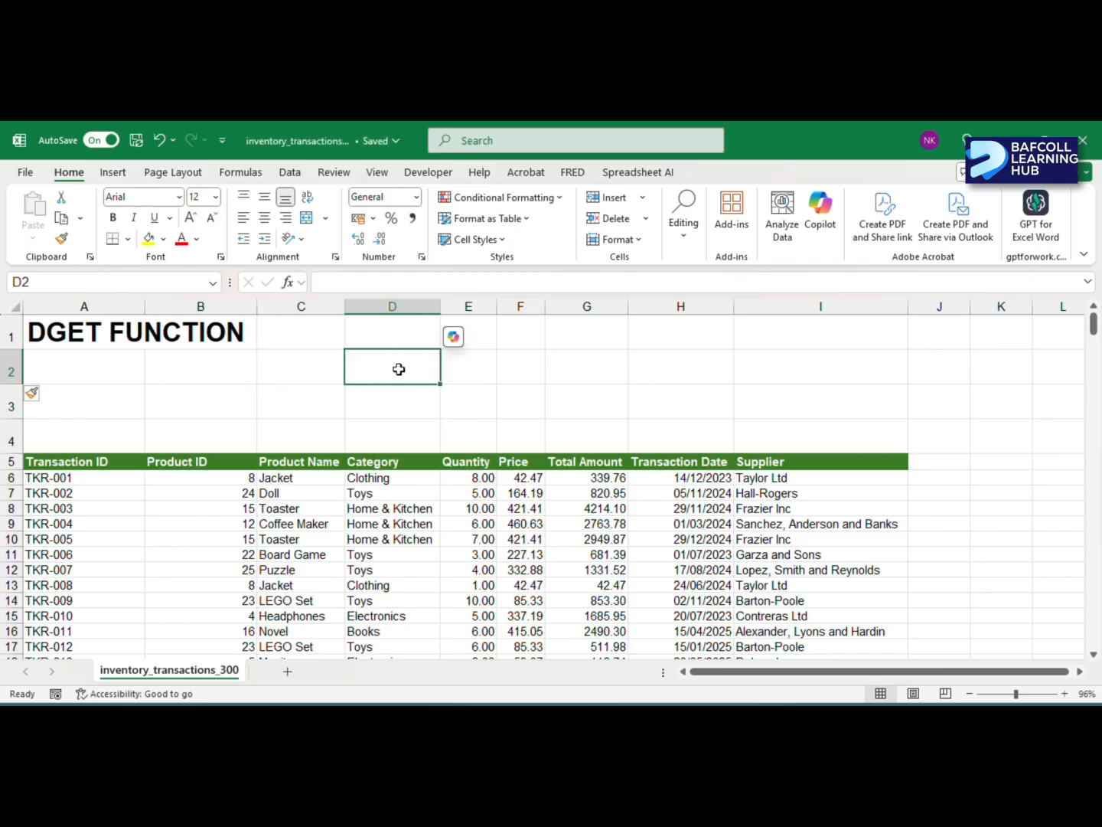
pyautogui.write('TRANSA')
pyautogui.press('BackSpace')
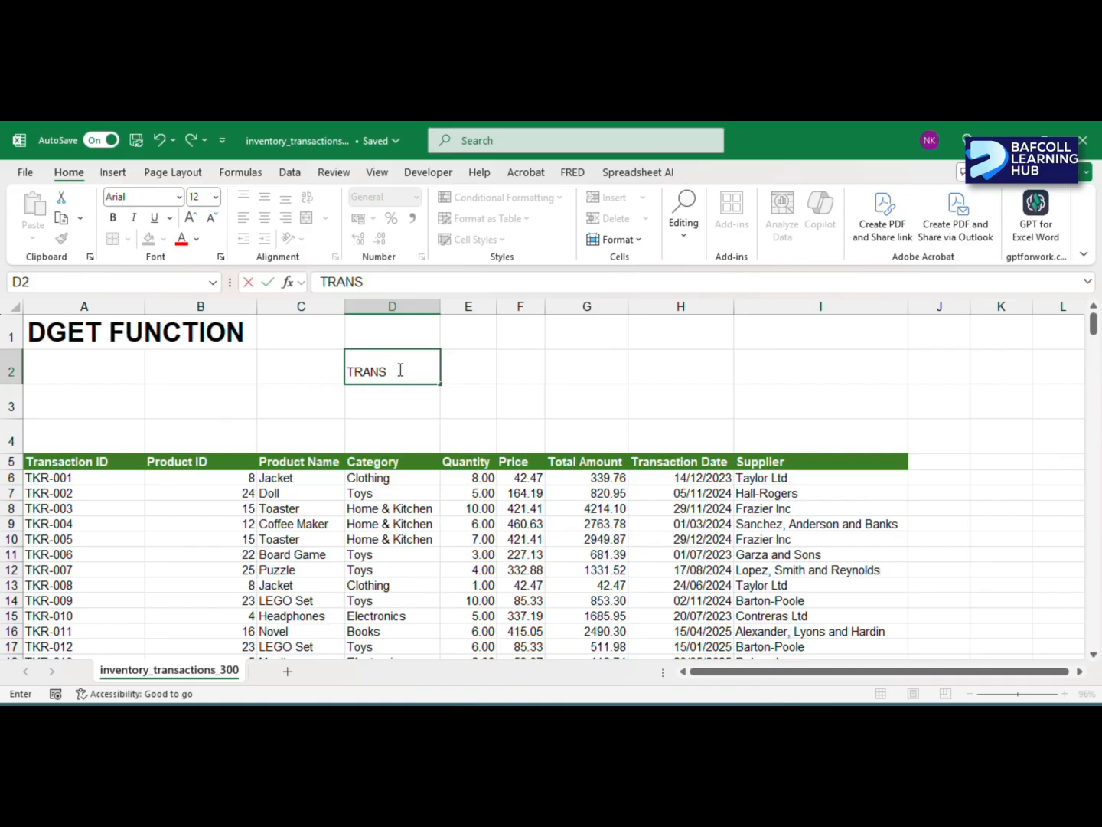
pyautogui.press('BackSpace')
pyautogui.press('BackSpace')
pyautogui.press('BackSpace')
pyautogui.press('BackSpace')
pyautogui.write('ransaction')
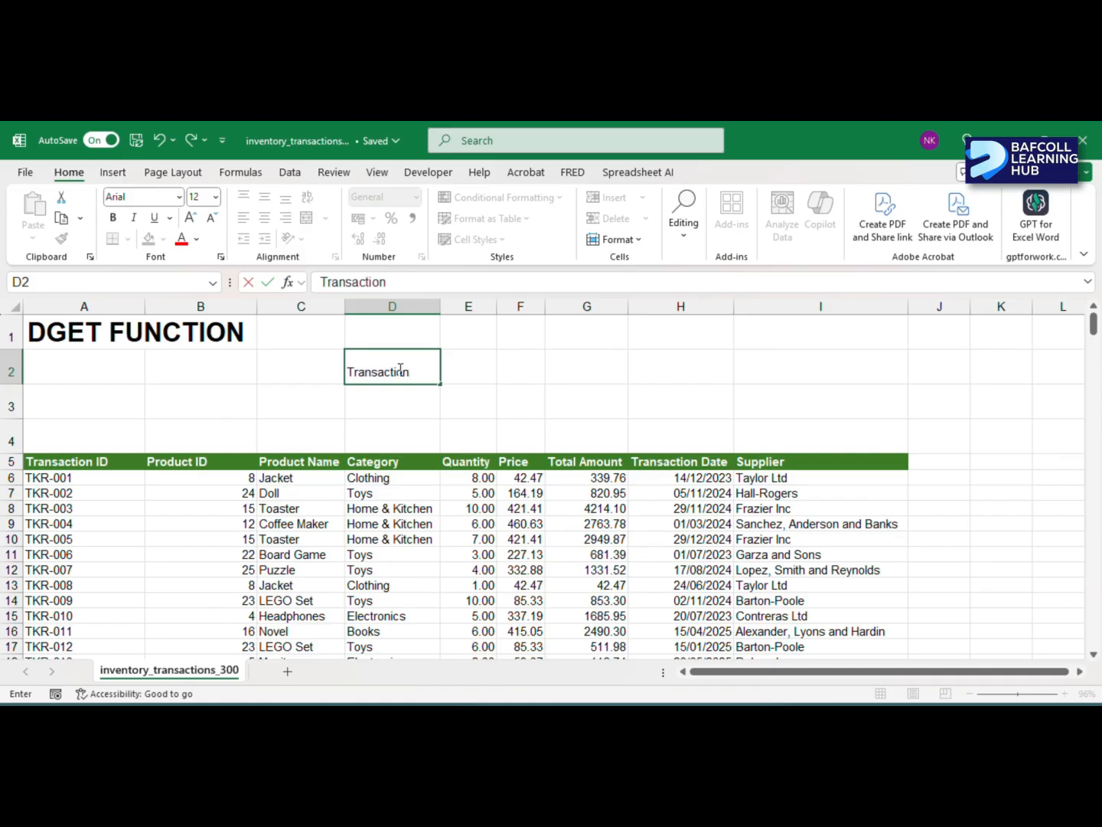
pyautogui.write(' ID')
pyautogui.press('Tab')
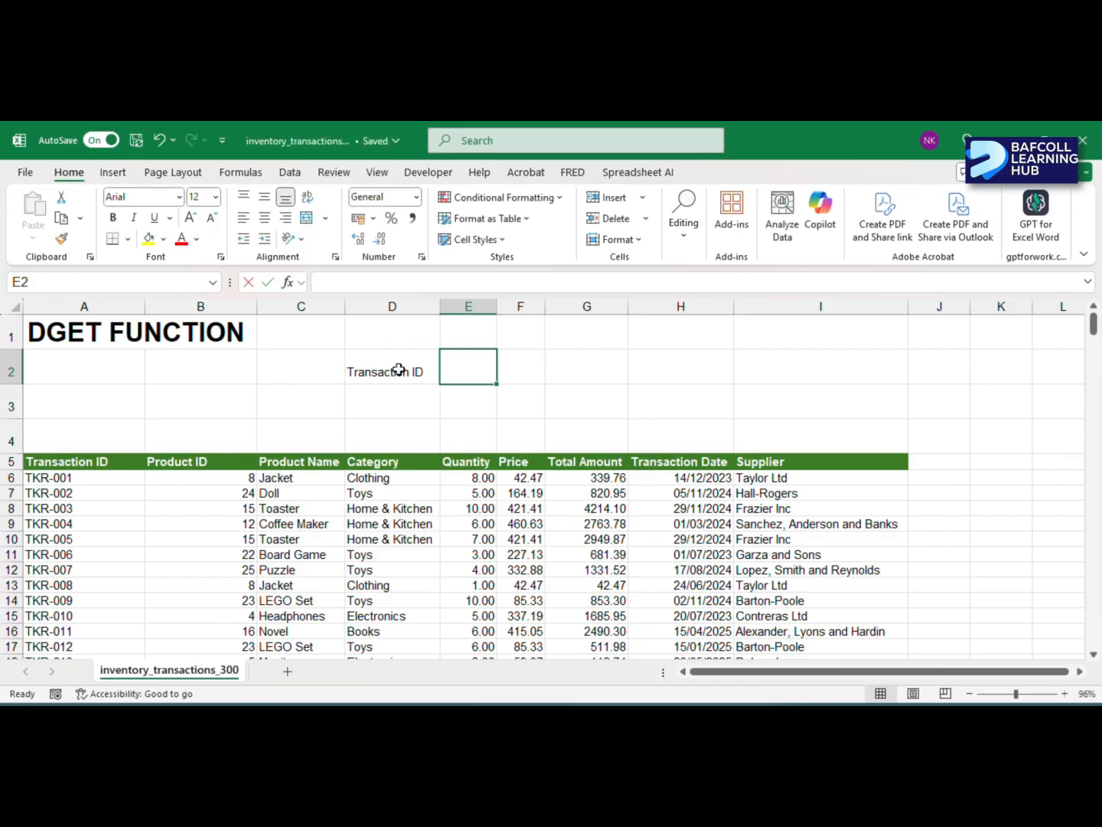
# - Enter the criteria heading "Supplier" in cell E2
pyautogui.write('Supplier')
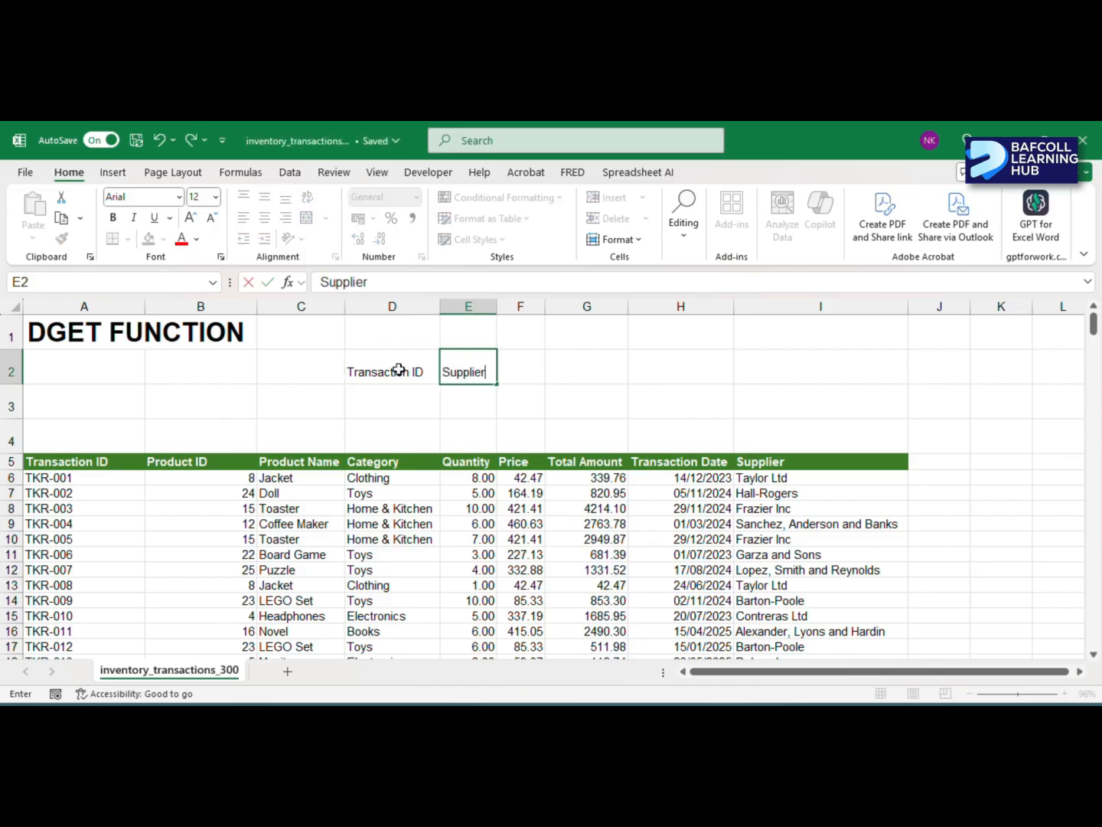
pyautogui.click(398, 370)
pyautogui.press('Return')
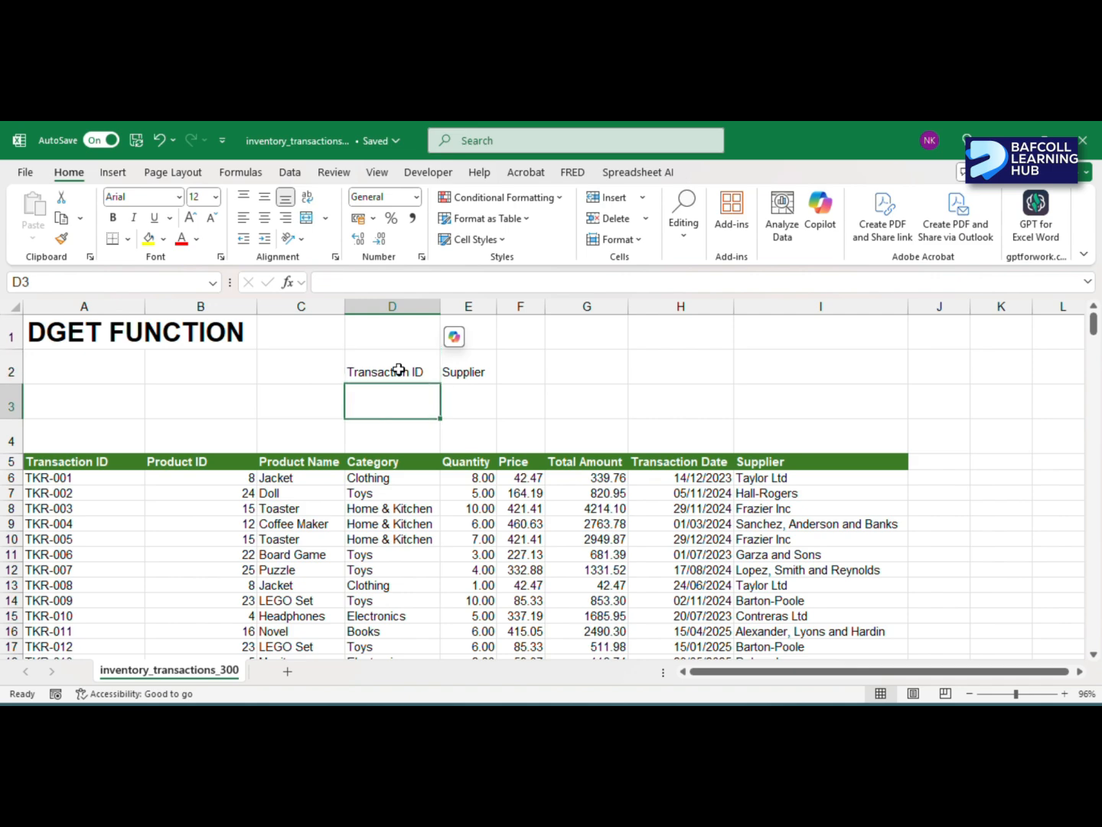
# - Apply all borders and thick outside borders to the criteria block D2:E3
pyautogui.click(376, 371)
pyautogui.moveTo(477, 388); pyautogui.dragTo(477, 388)
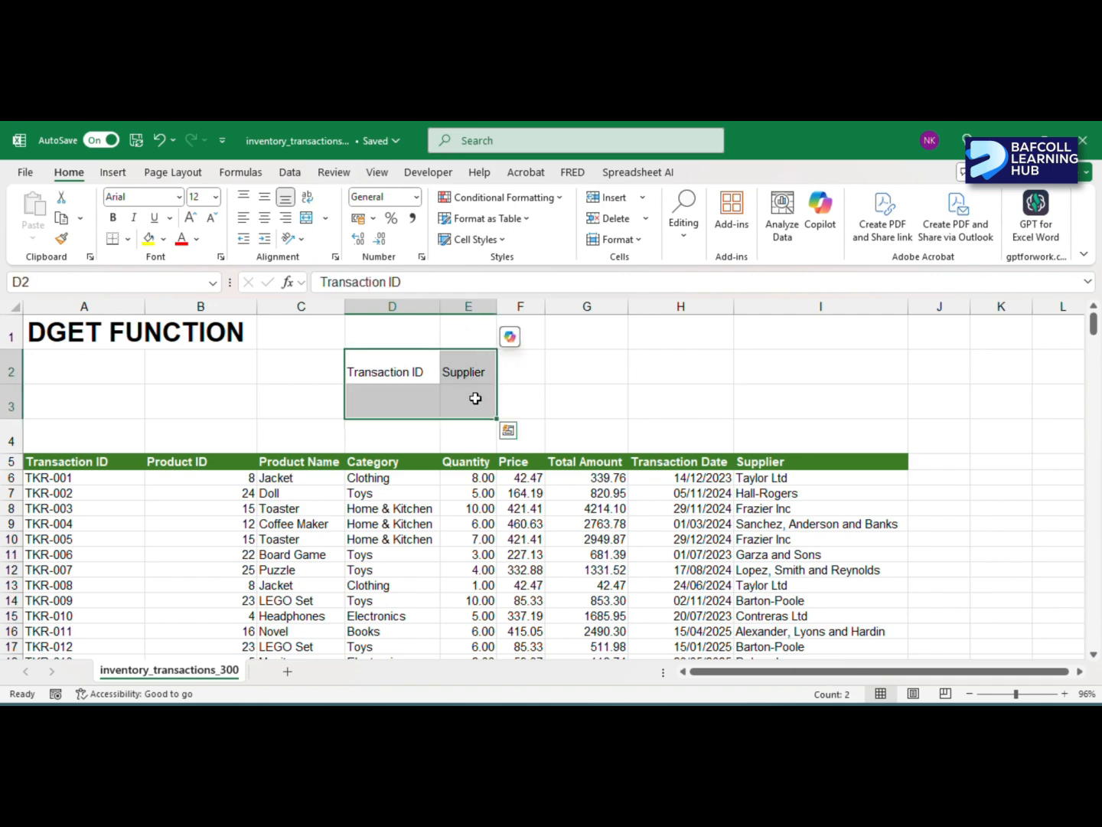
pyautogui.click(128, 241)
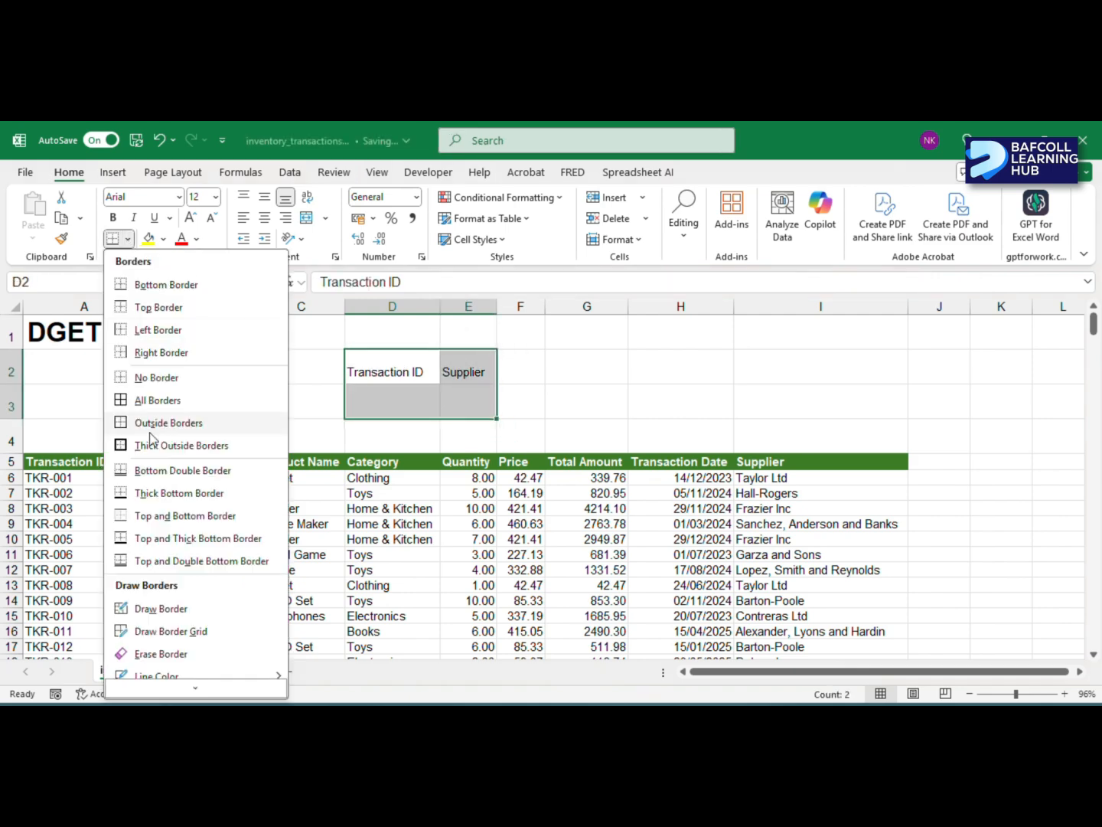
pyautogui.click(154, 398)
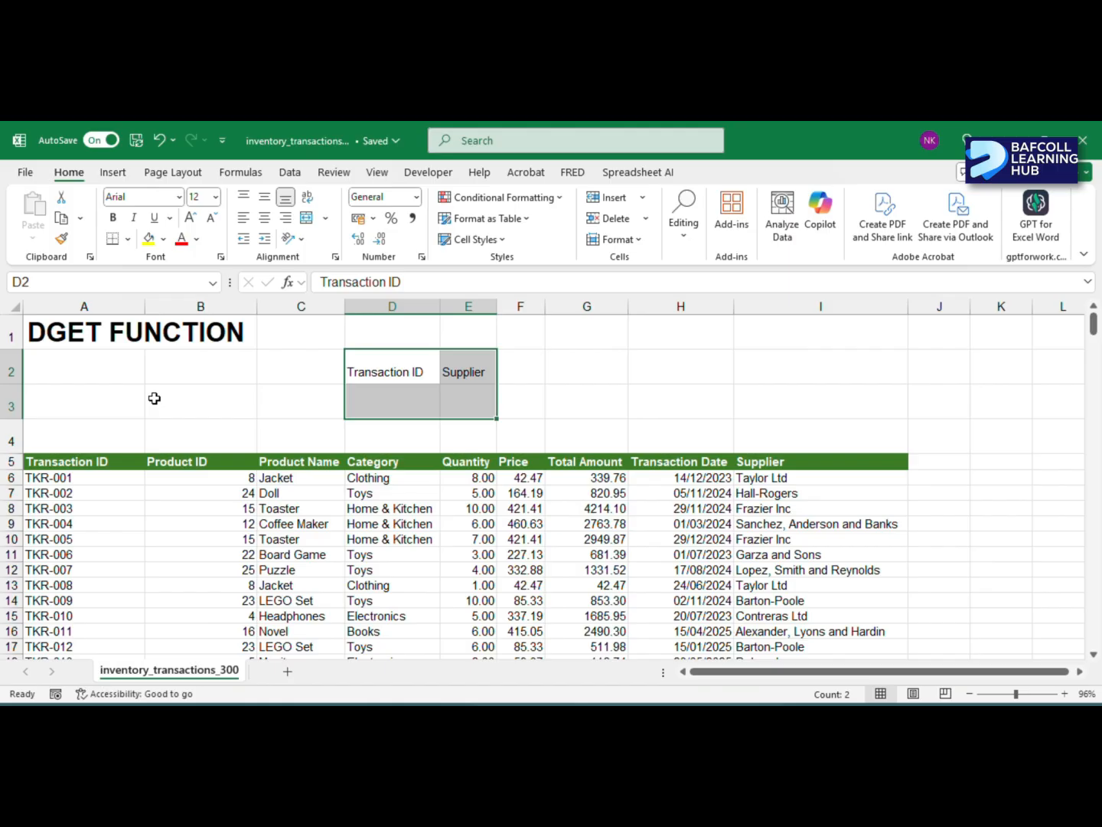
pyautogui.click(128, 239)
pyautogui.click(181, 446)
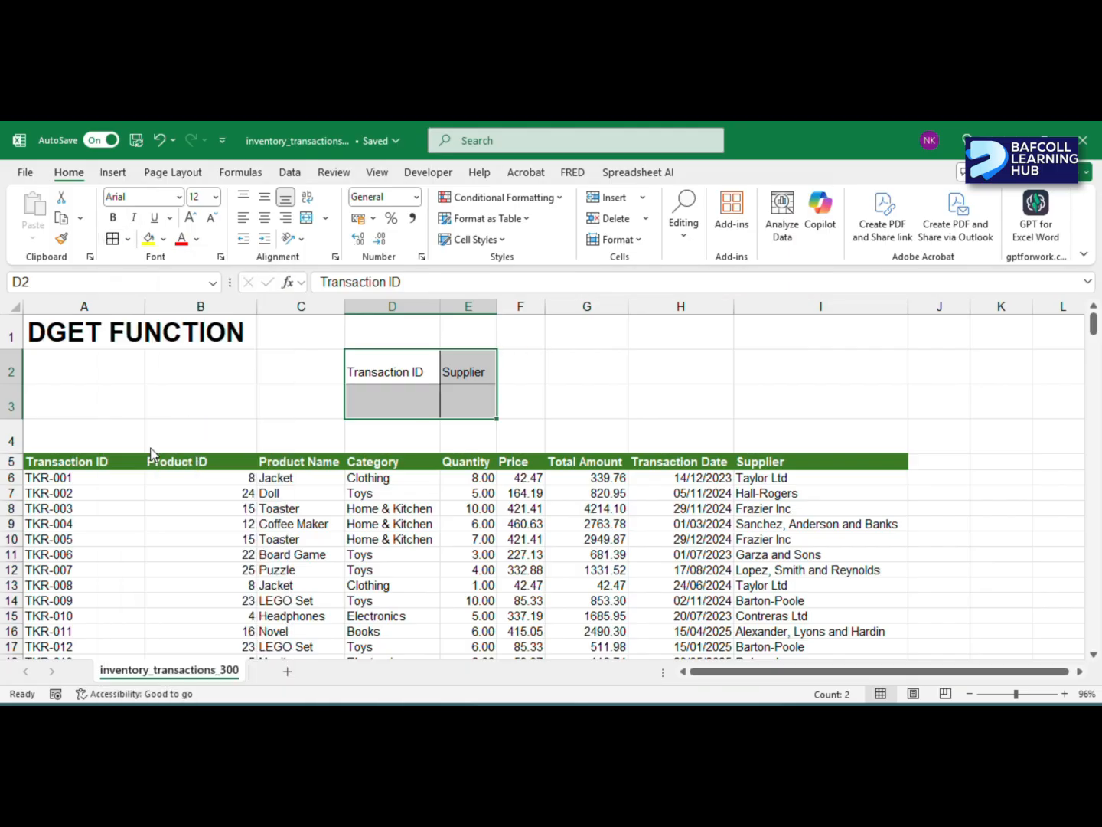
# - Widen column E to about twice its width and select the empty Transaction ID criteria cell D3
pyautogui.click(572, 389)
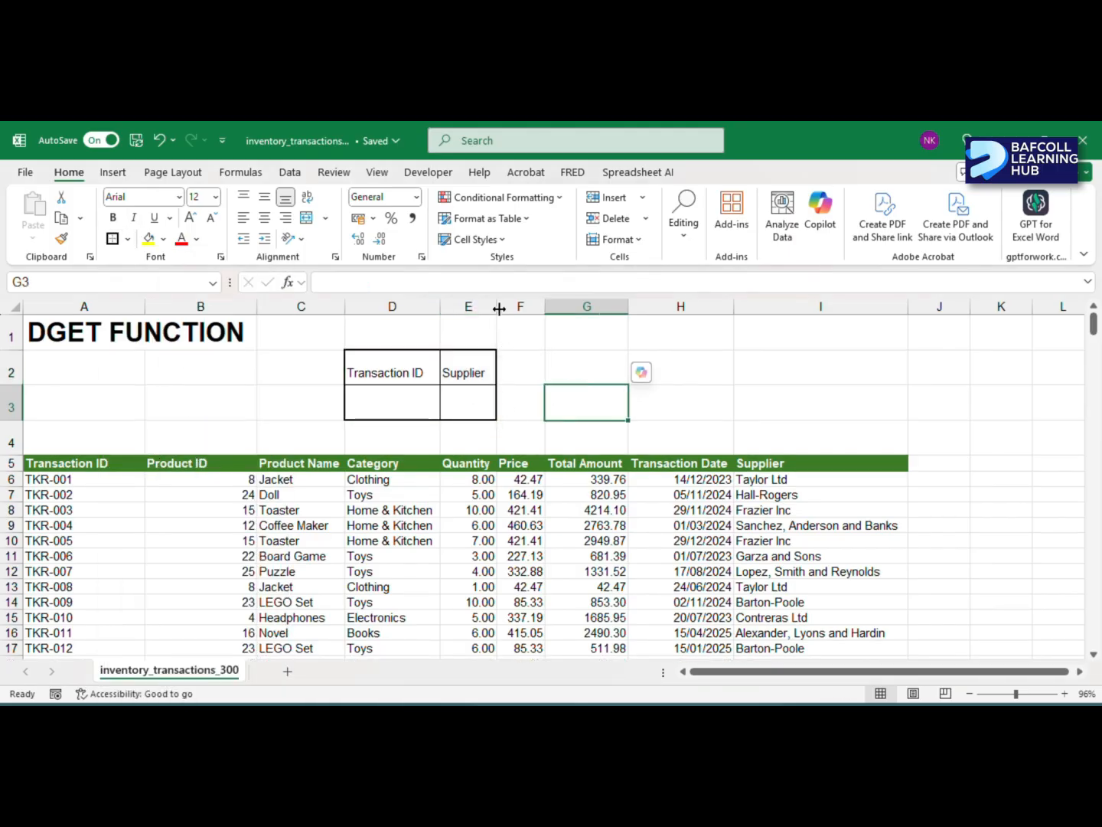
pyautogui.moveTo(497, 308); pyautogui.dragTo(562, 307)
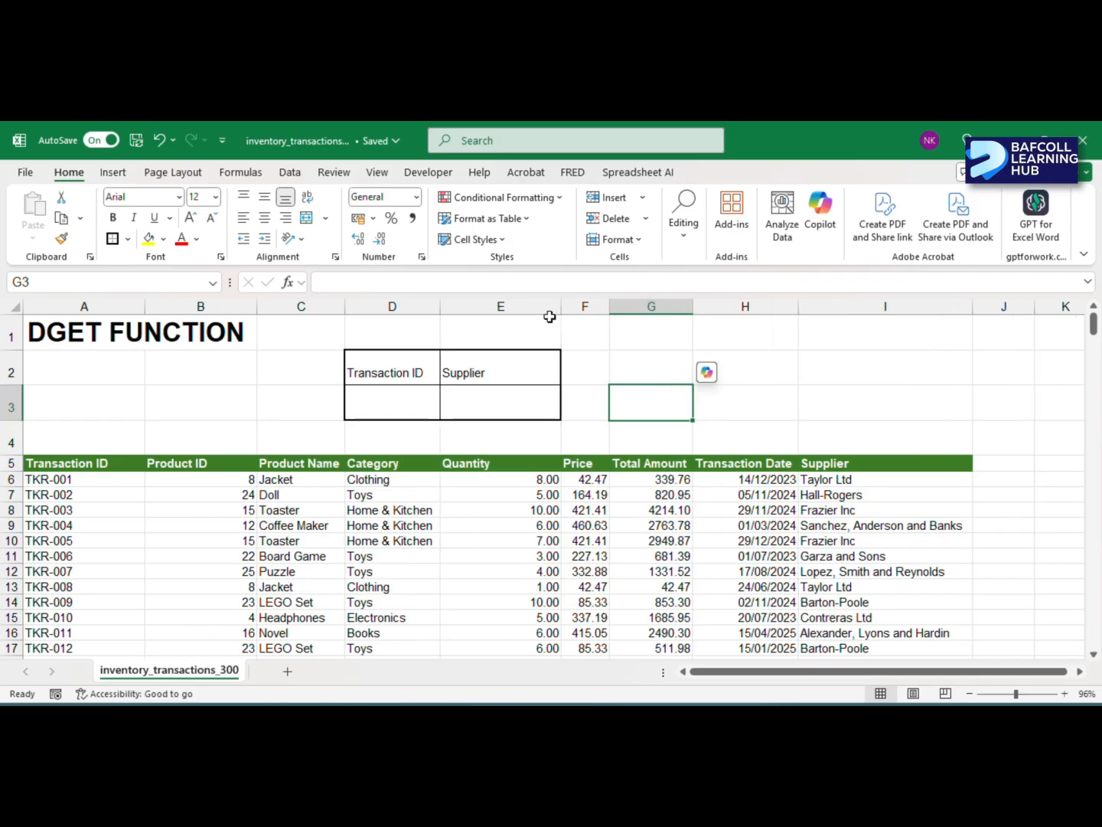
pyautogui.click(410, 401)
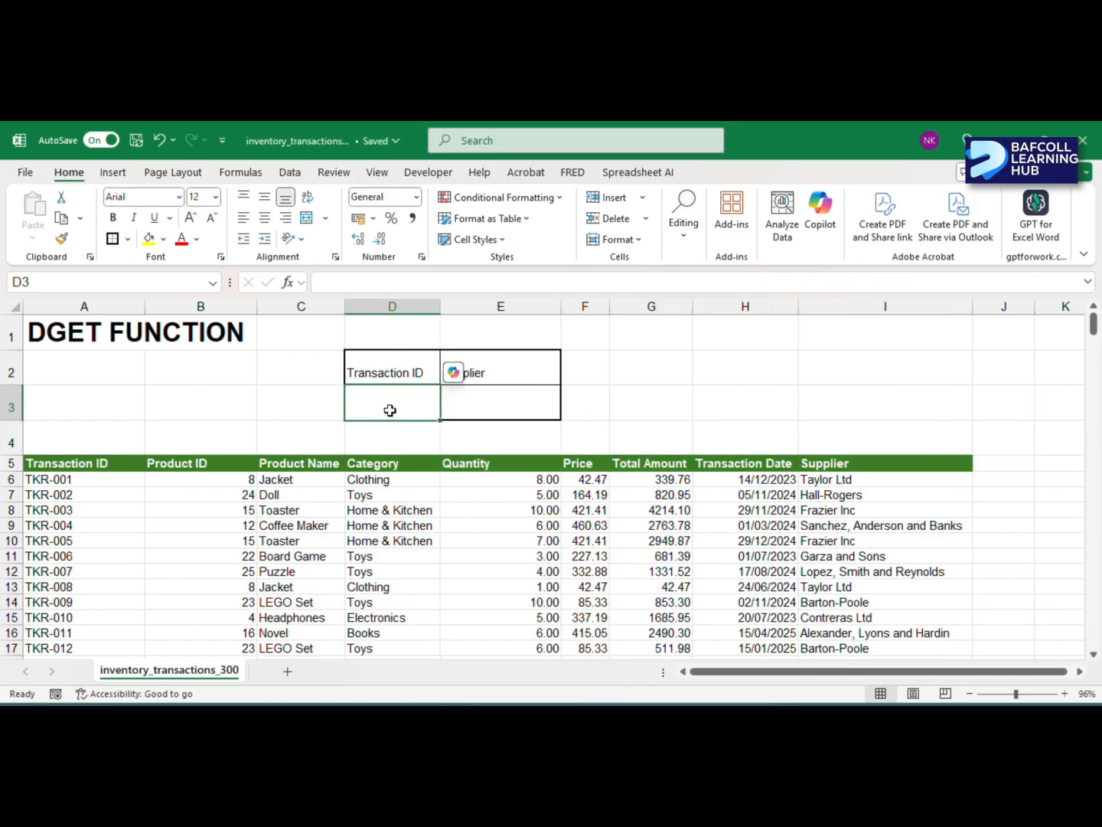
# - Enter the transaction ID "TKR158" in criteria cell D3
pyautogui.write('tk')
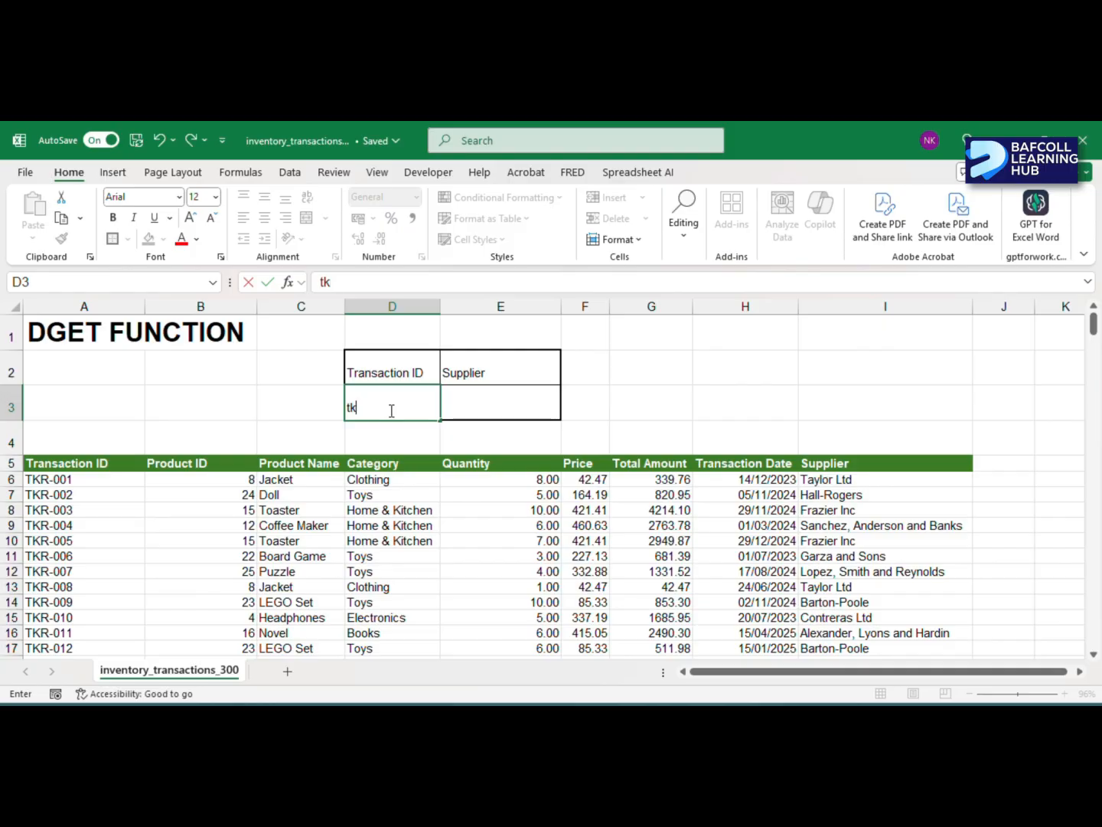
pyautogui.write('rTKR158')
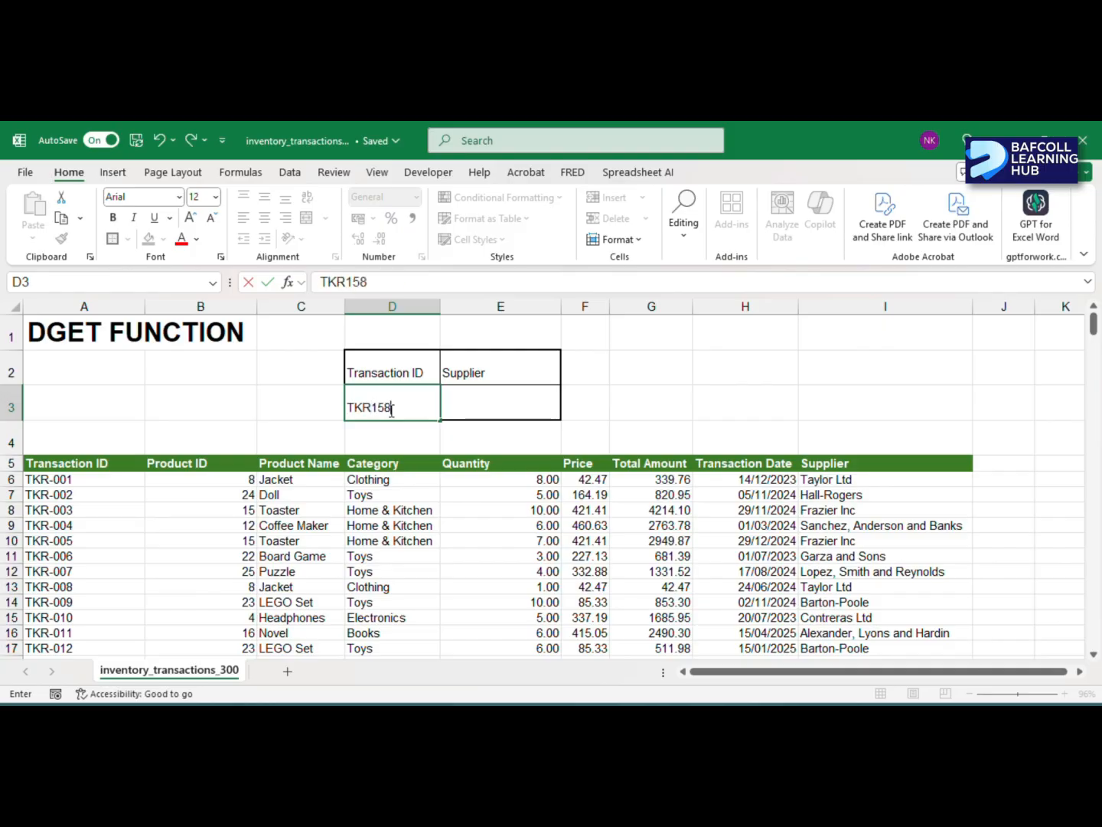
# - Start a DGET formula in E3 with the whole inventory table as the absolute database range $A$5:$I$305
pyautogui.click(497, 404)
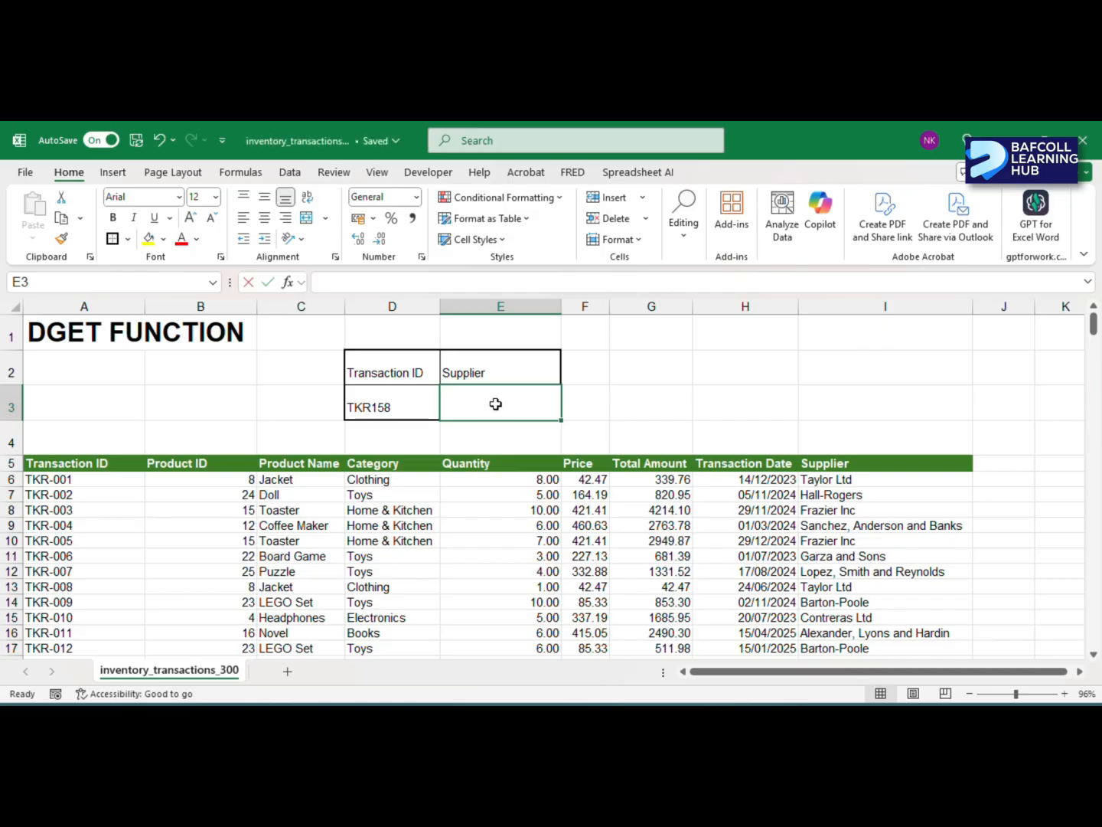
pyautogui.write('=DGER')
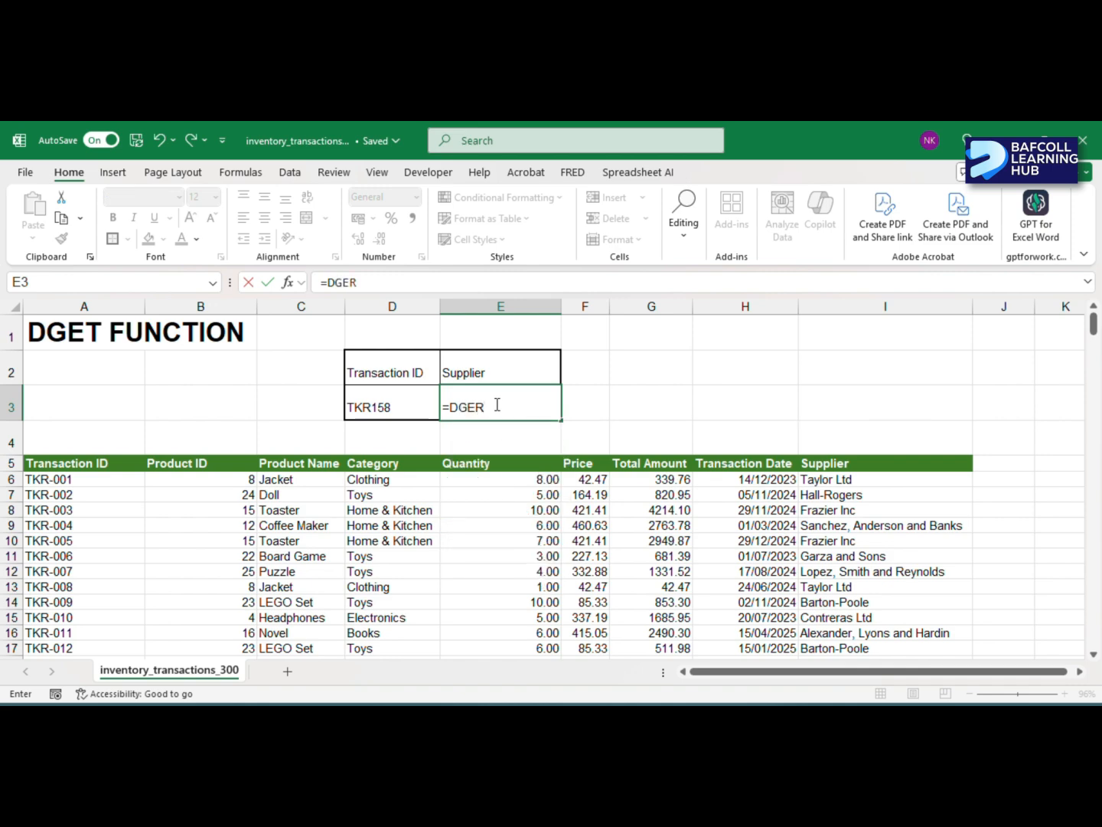
pyautogui.press('BackSpace')
pyautogui.write('T')
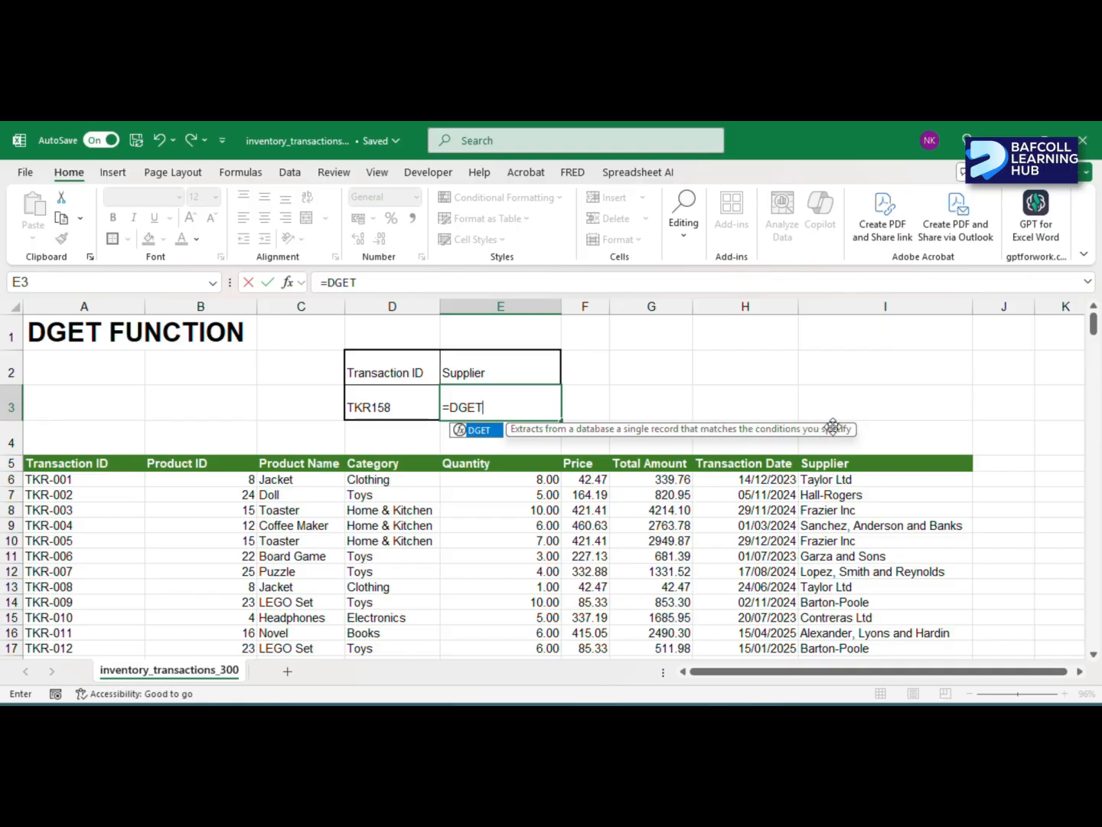
pyautogui.scroll(-1, 205, 608)
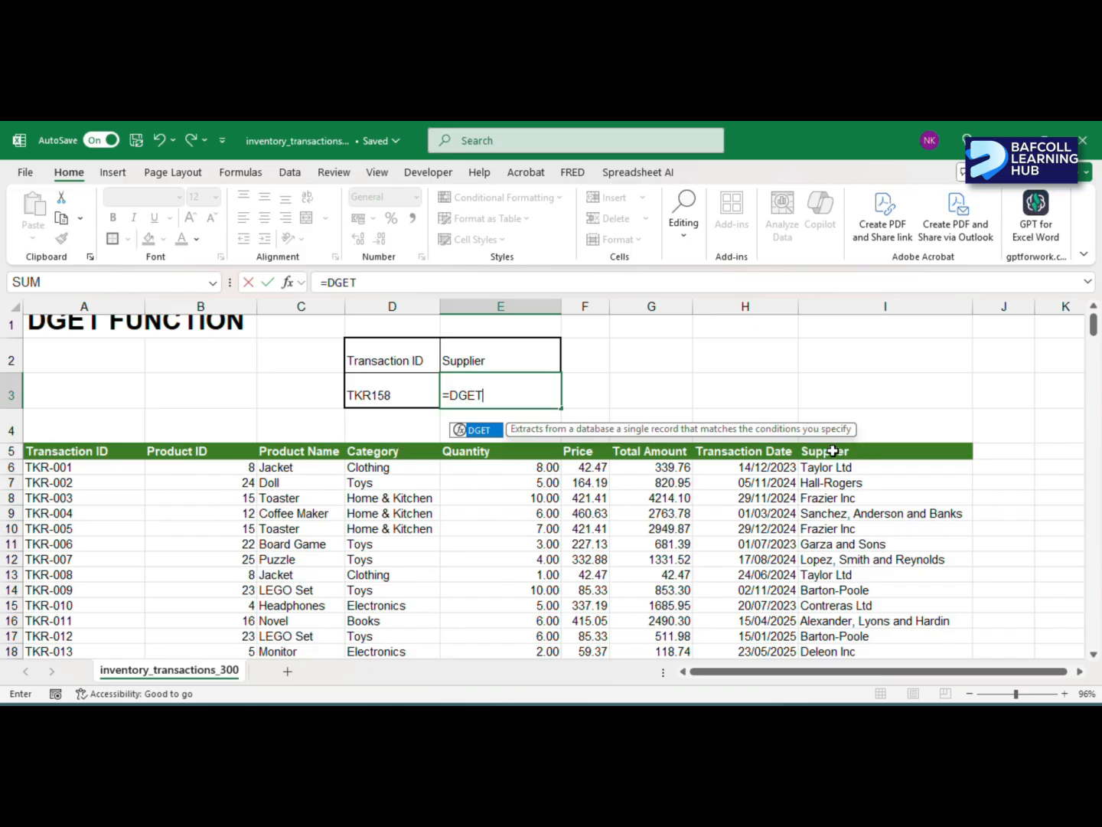
pyautogui.write('(')
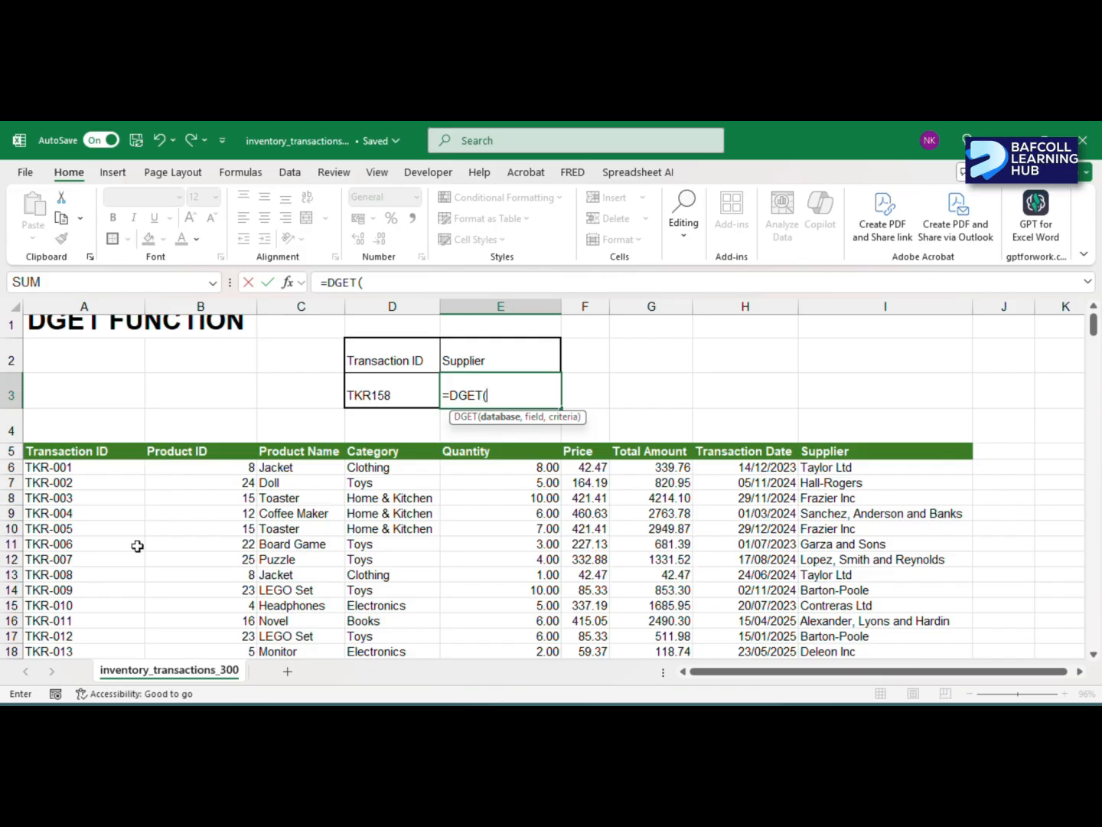
pyautogui.click(65, 450)
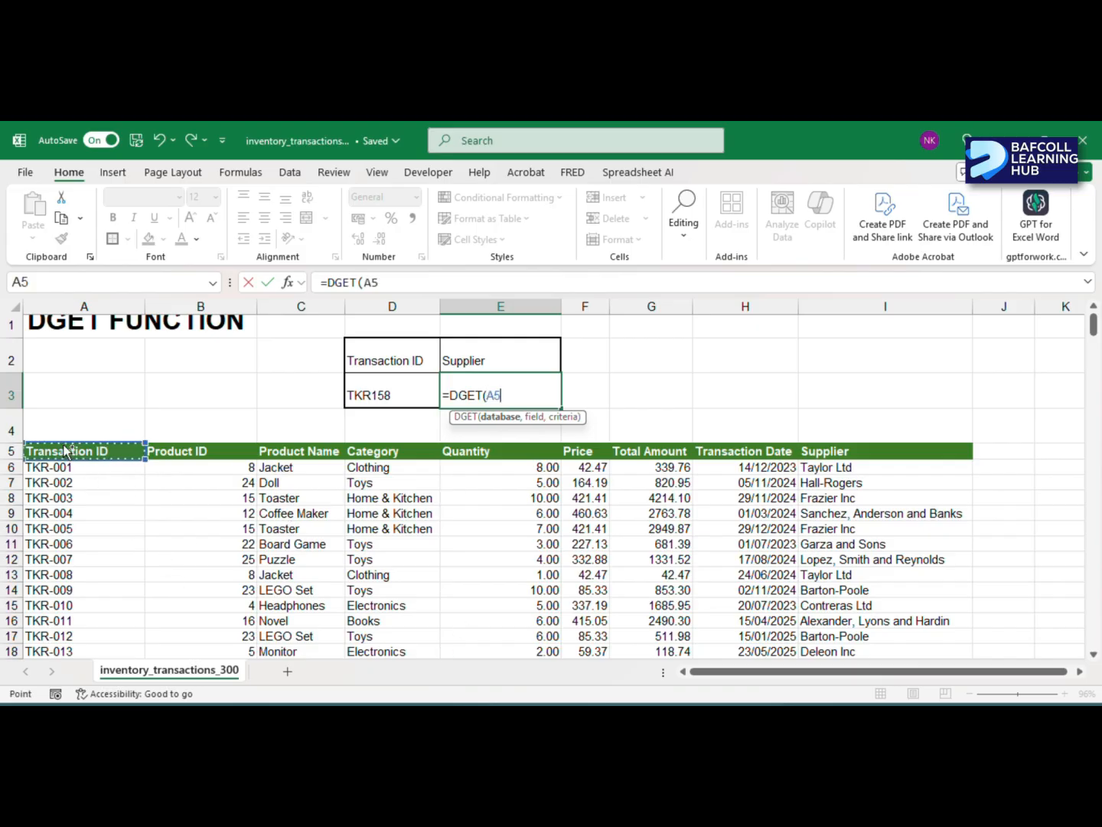
pyautogui.hotkey('ctrl', 'shift', 'Right')
pyautogui.hotkey('ctrl', 'shift', 'Down')
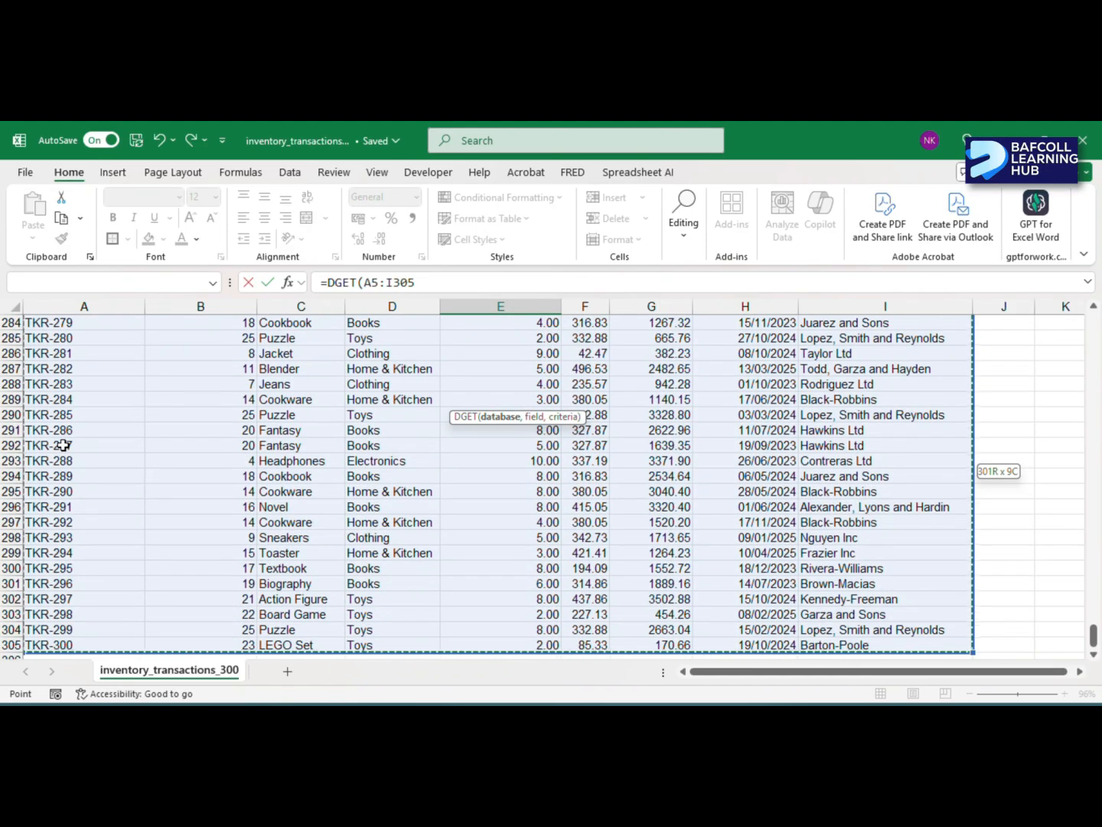
pyautogui.press('F4')
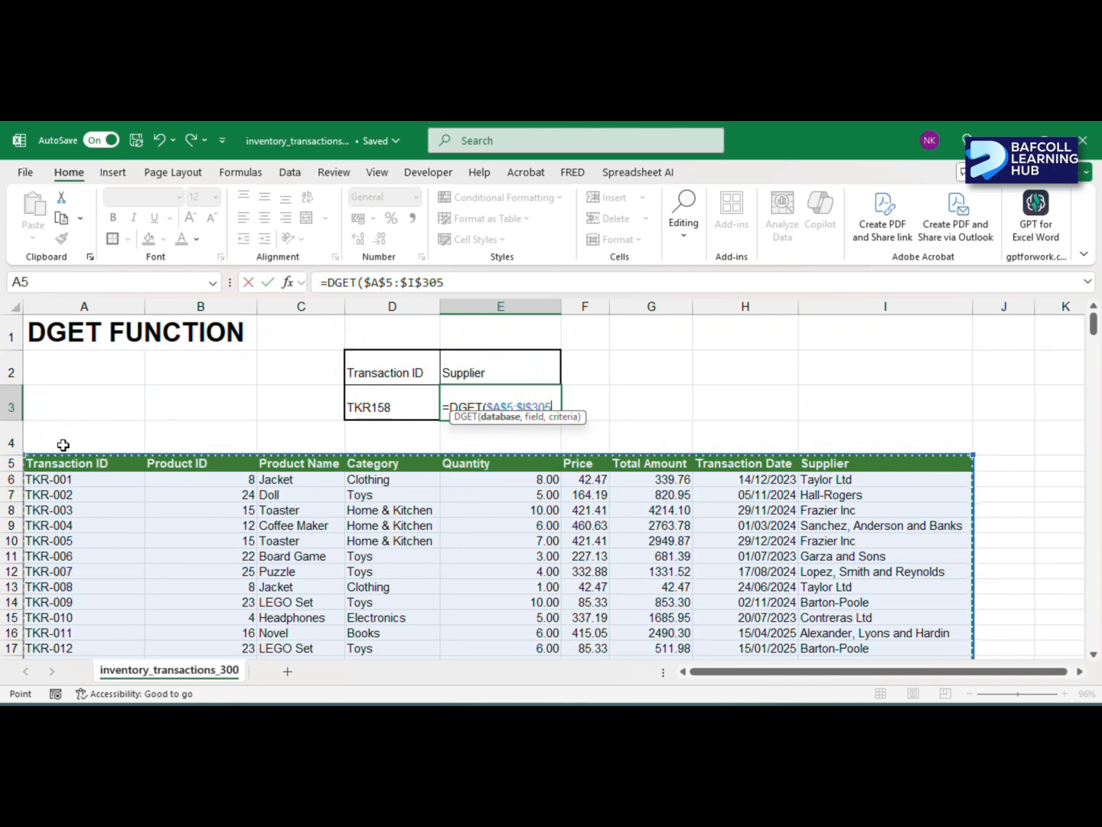
pyautogui.write(',')
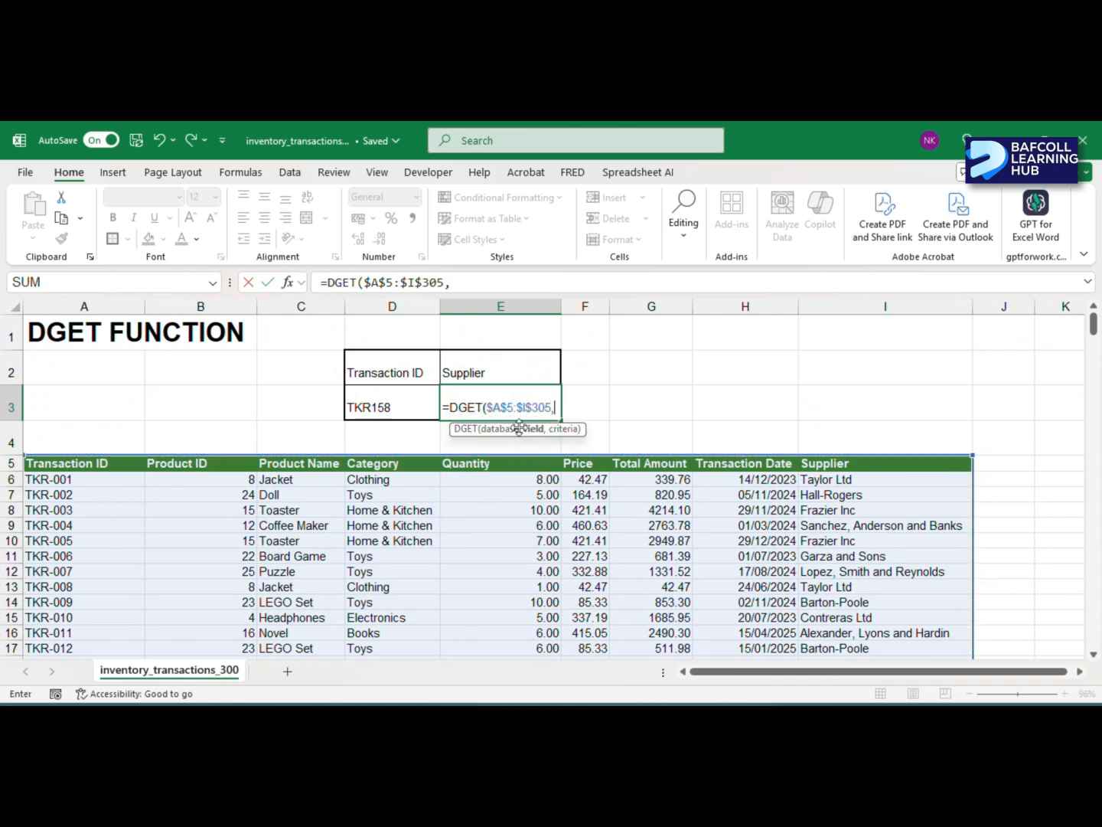
# - Complete the DGET formula with the Supplier heading E2 as field and the absolute range $D$2:$D$3 as criteria
pyautogui.click(467, 372)
pyautogui.write(',')
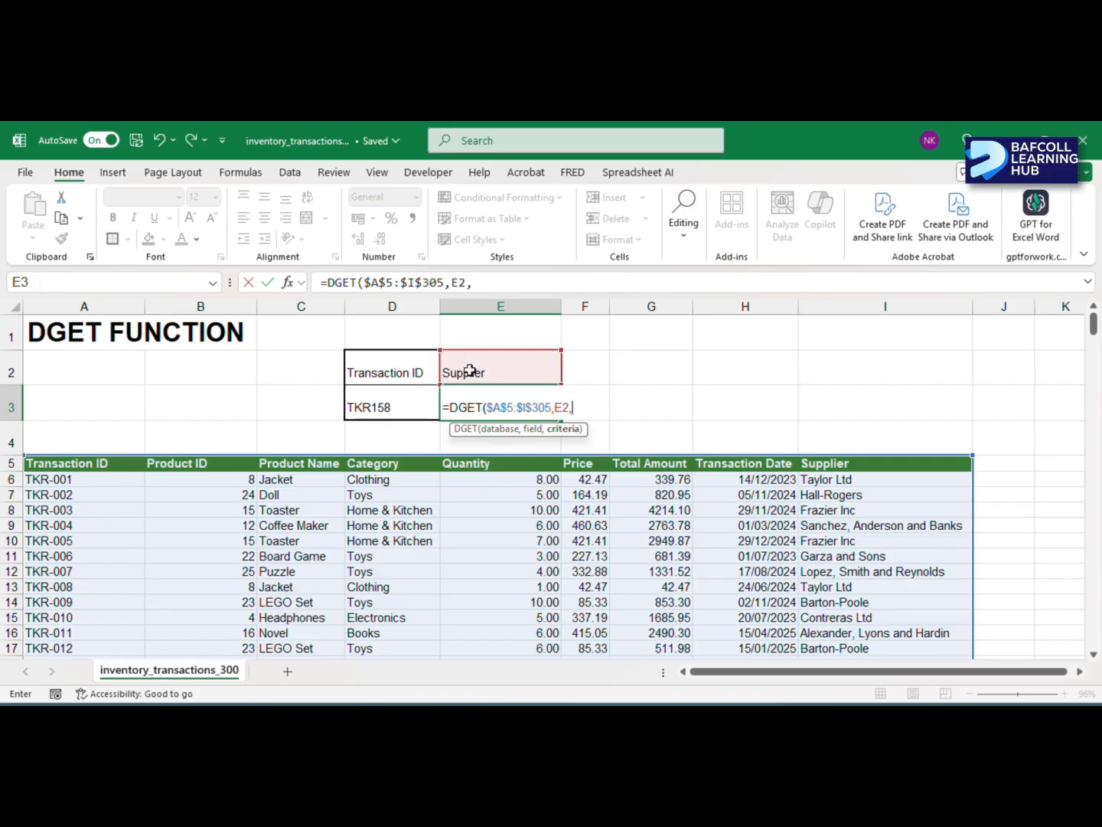
pyautogui.moveTo(386, 367); pyautogui.dragTo(385, 399)
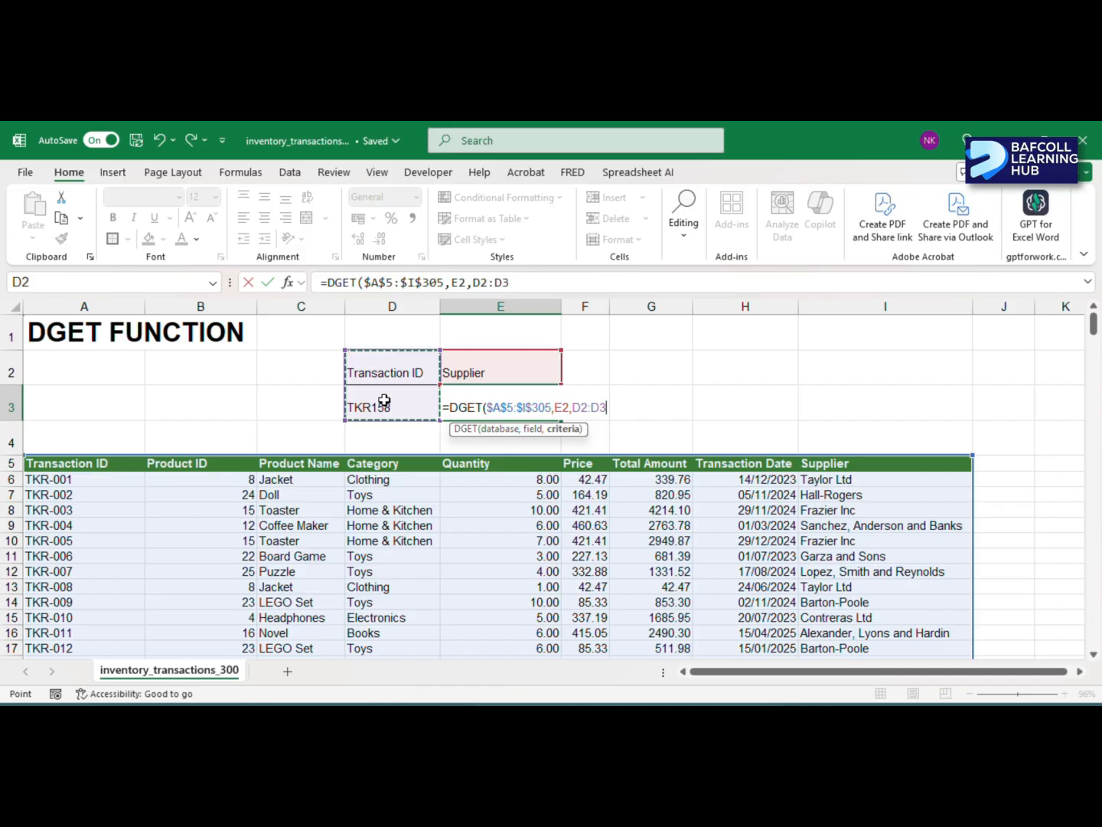
pyautogui.press('F4')
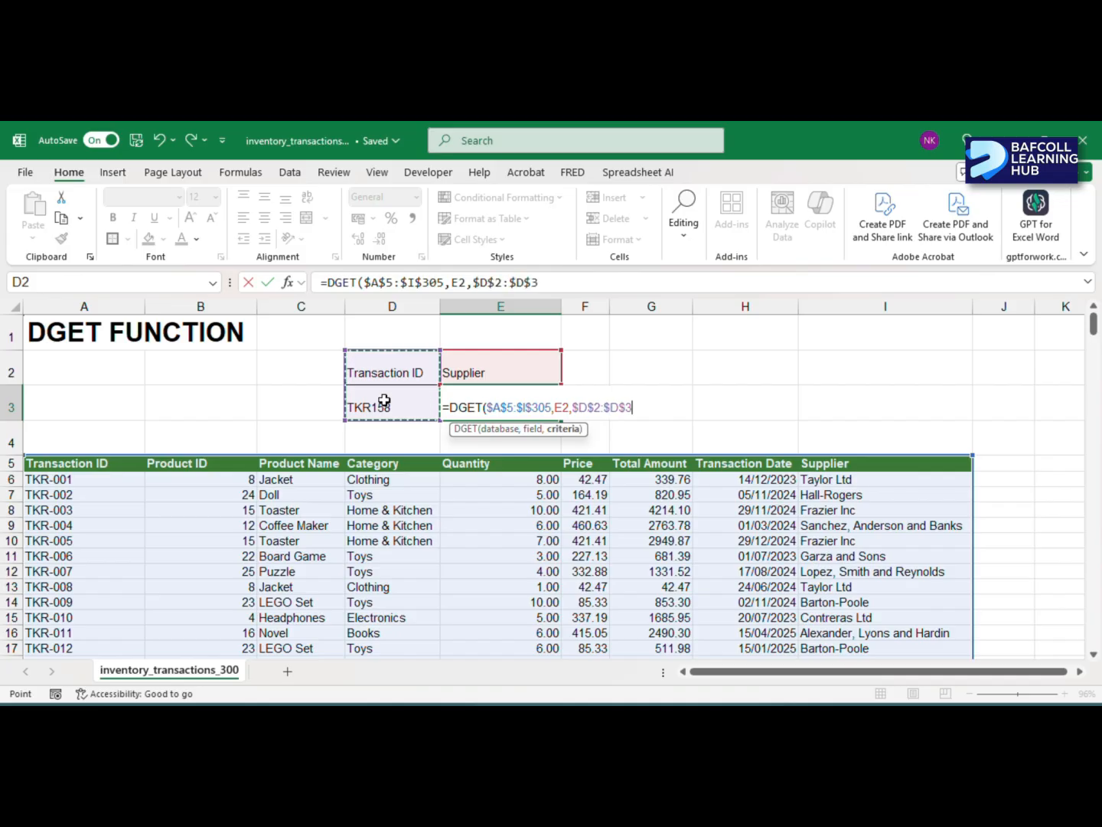
pyautogui.write(')')
pyautogui.press('Return')
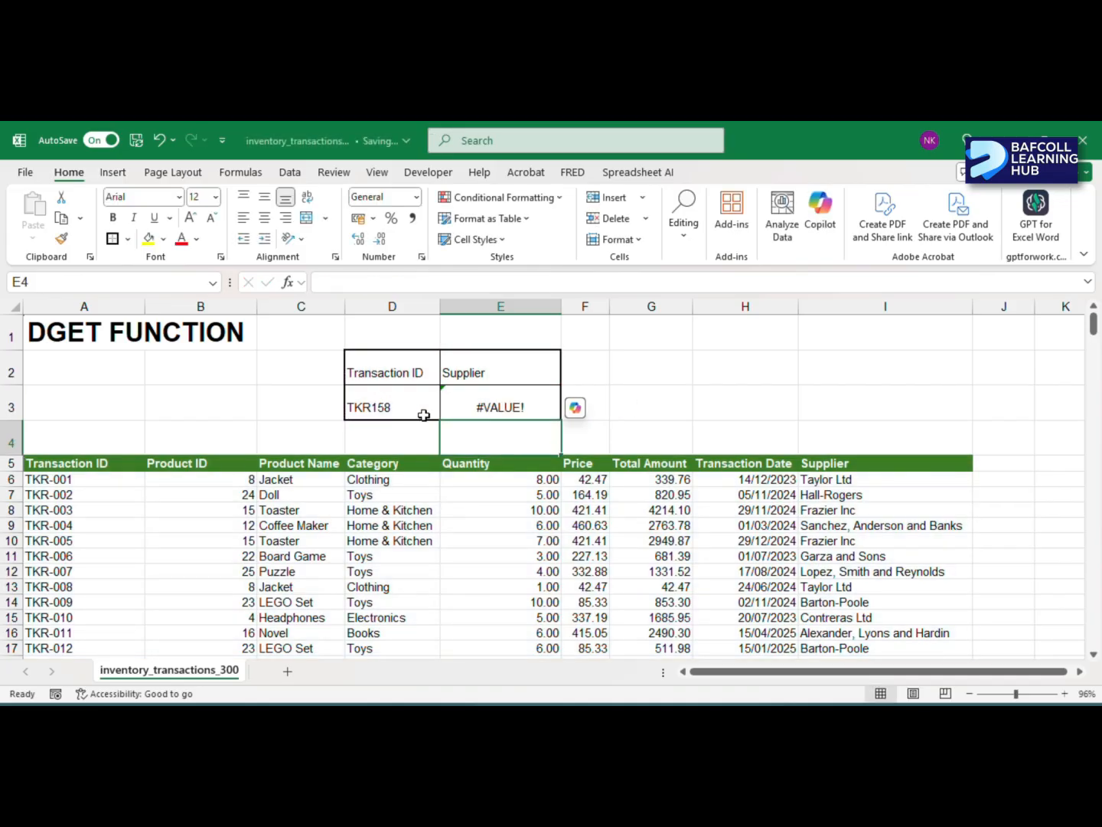
# - Check the formula error in E3 and correct the transaction ID in D3 to "TKR-158"
pyautogui.click(493, 401)
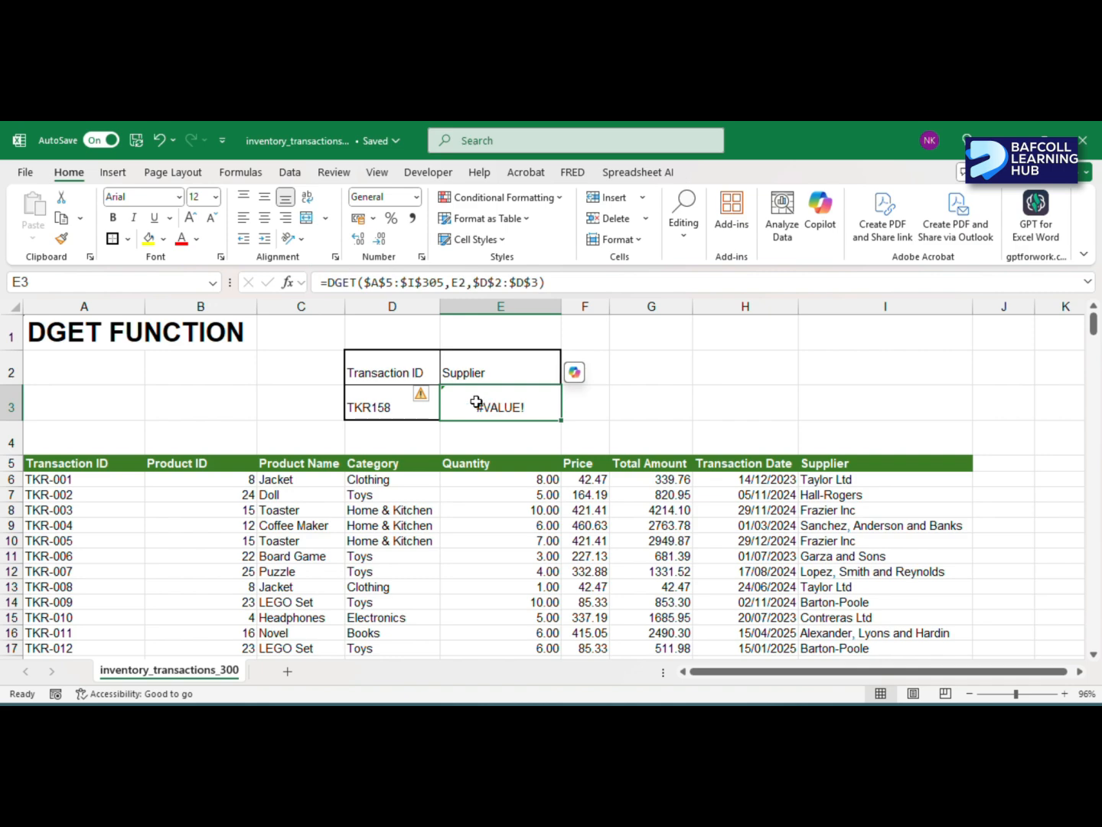
pyautogui.click(435, 396)
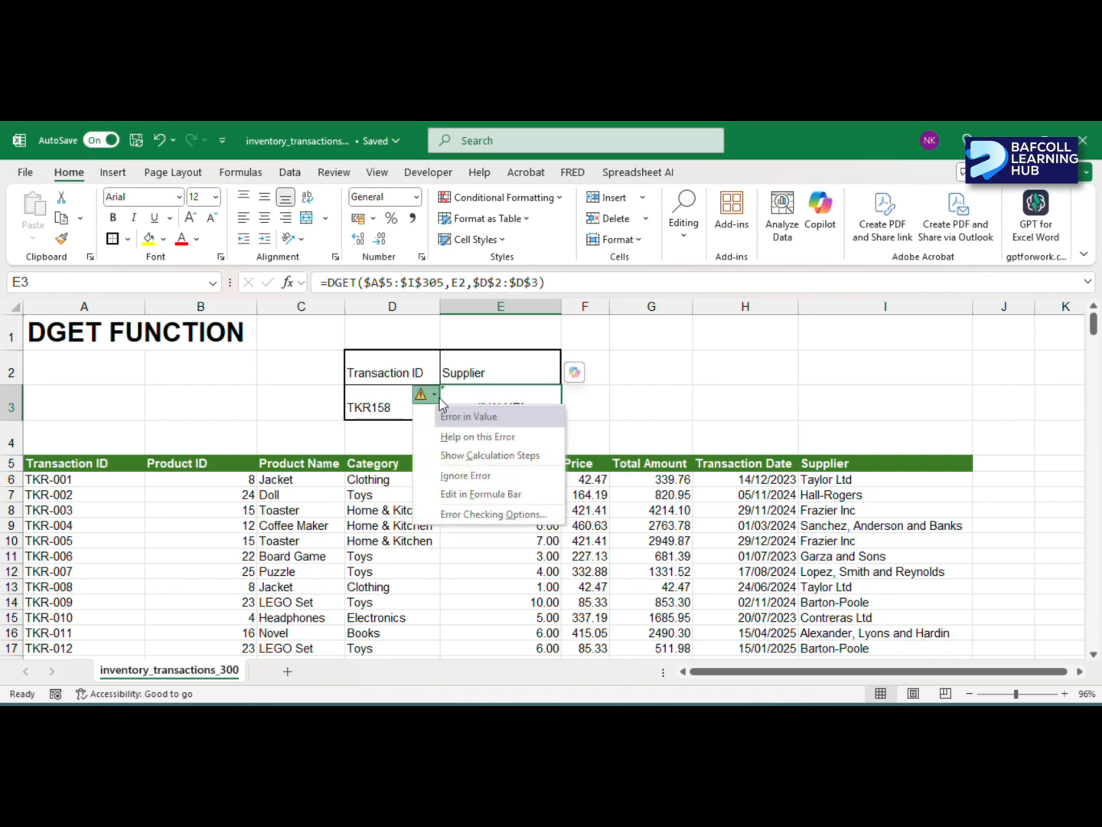
pyautogui.click(497, 384)
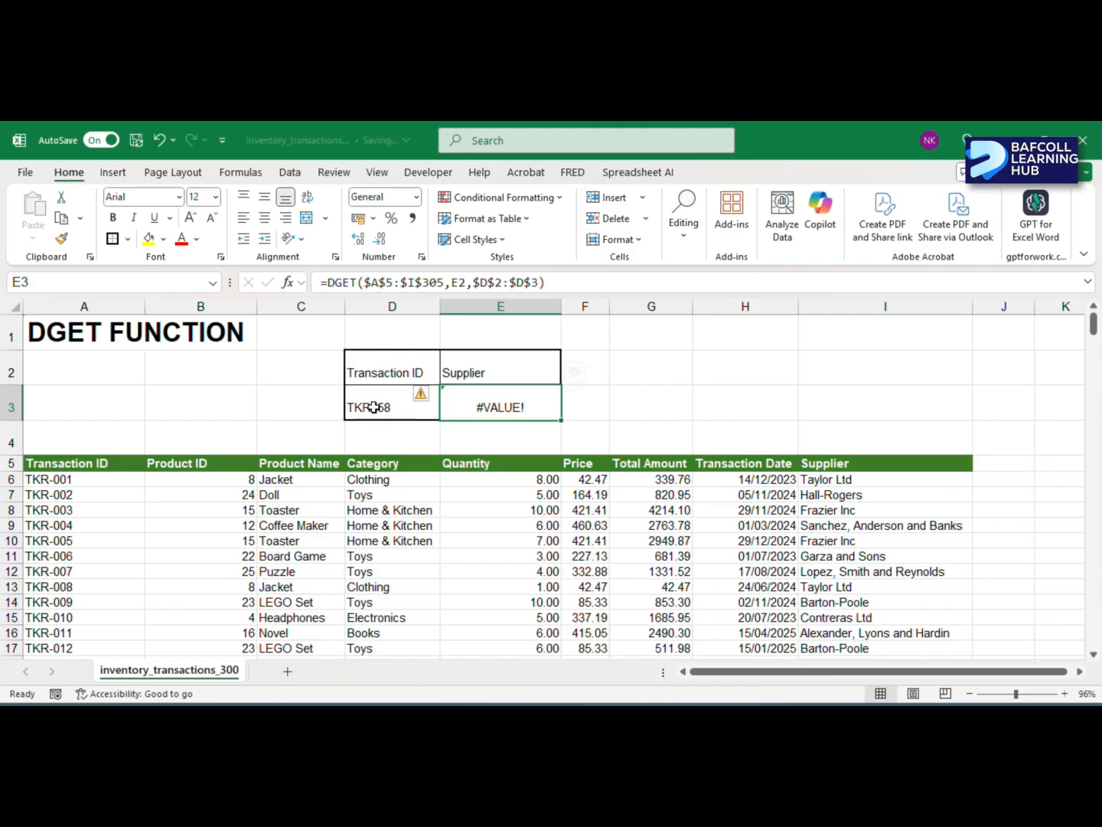
pyautogui.doubleClick(375, 407)
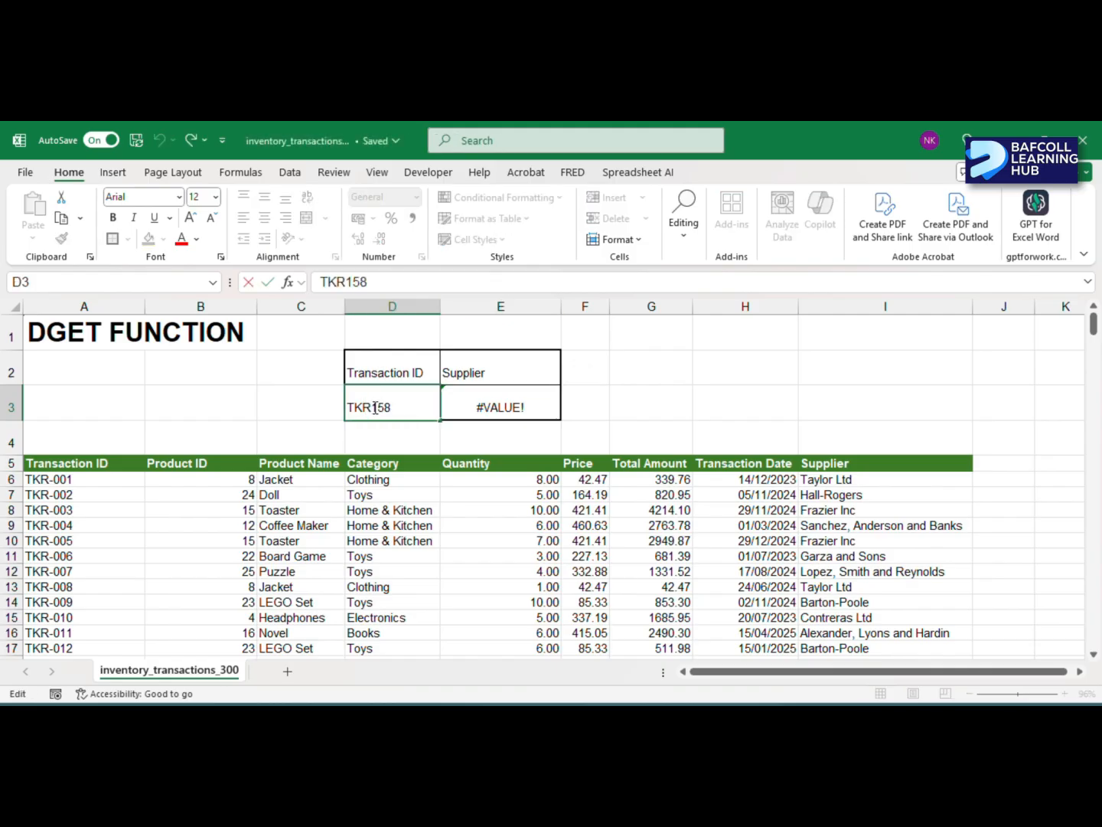
pyautogui.write('-')
pyautogui.press('Return')
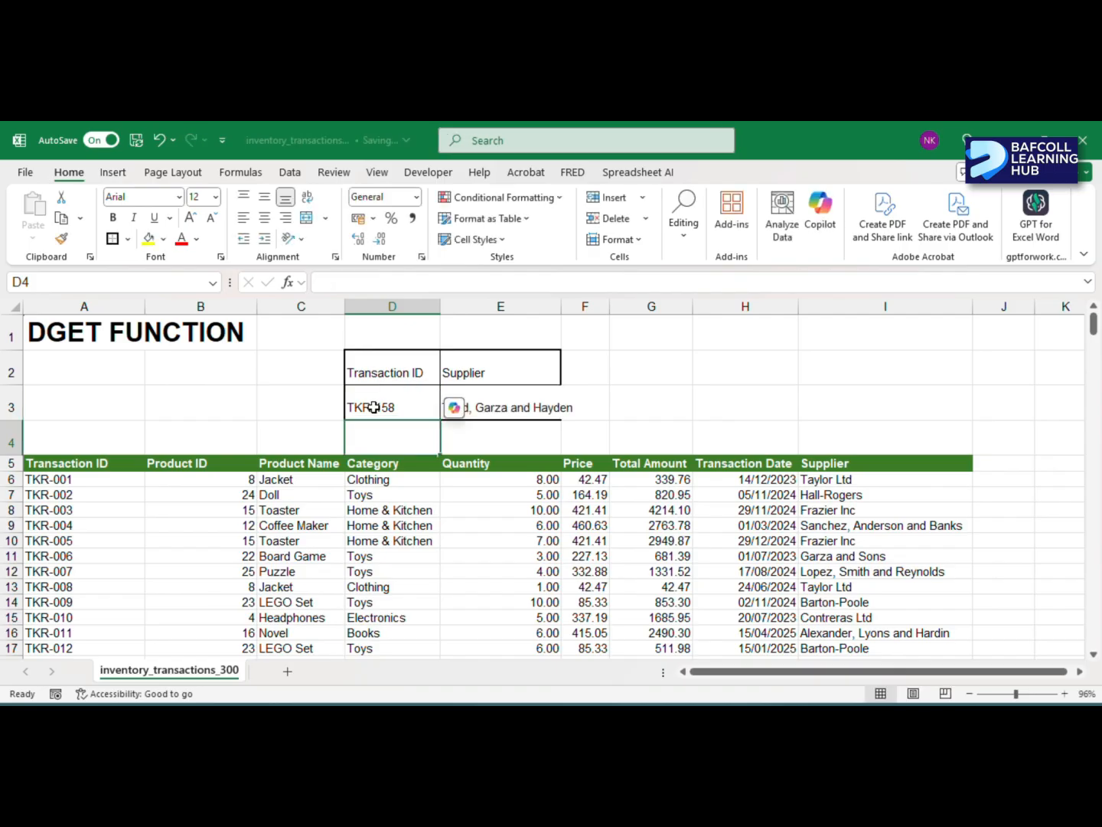
pyautogui.click(599, 392)
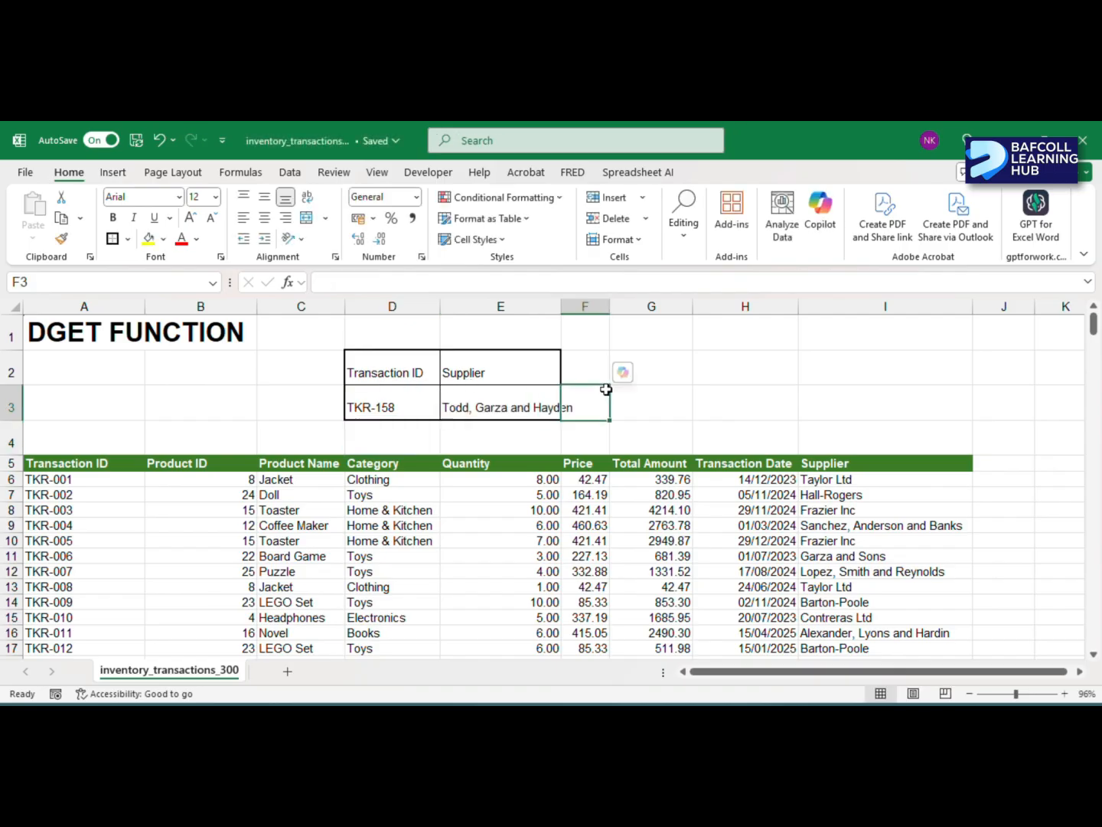
pyautogui.click(476, 404)
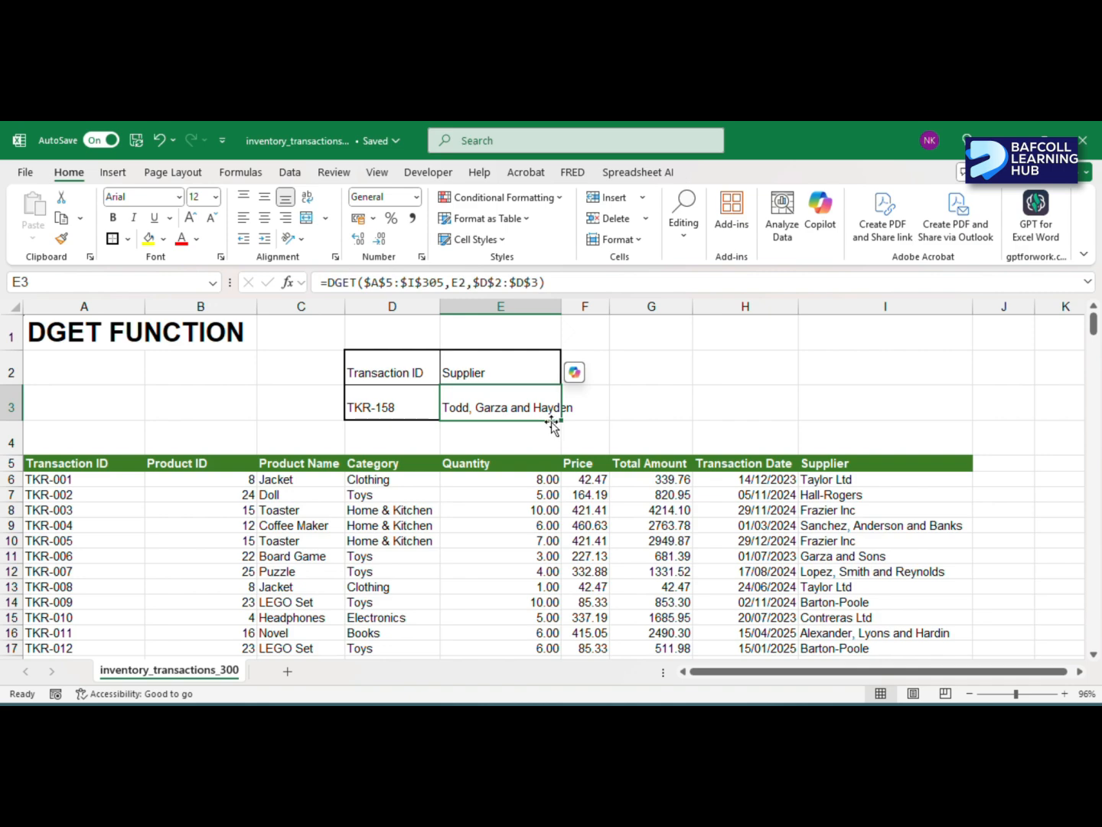
# - Clear the transaction ID from criteria cell D3
pyautogui.click(392, 403)
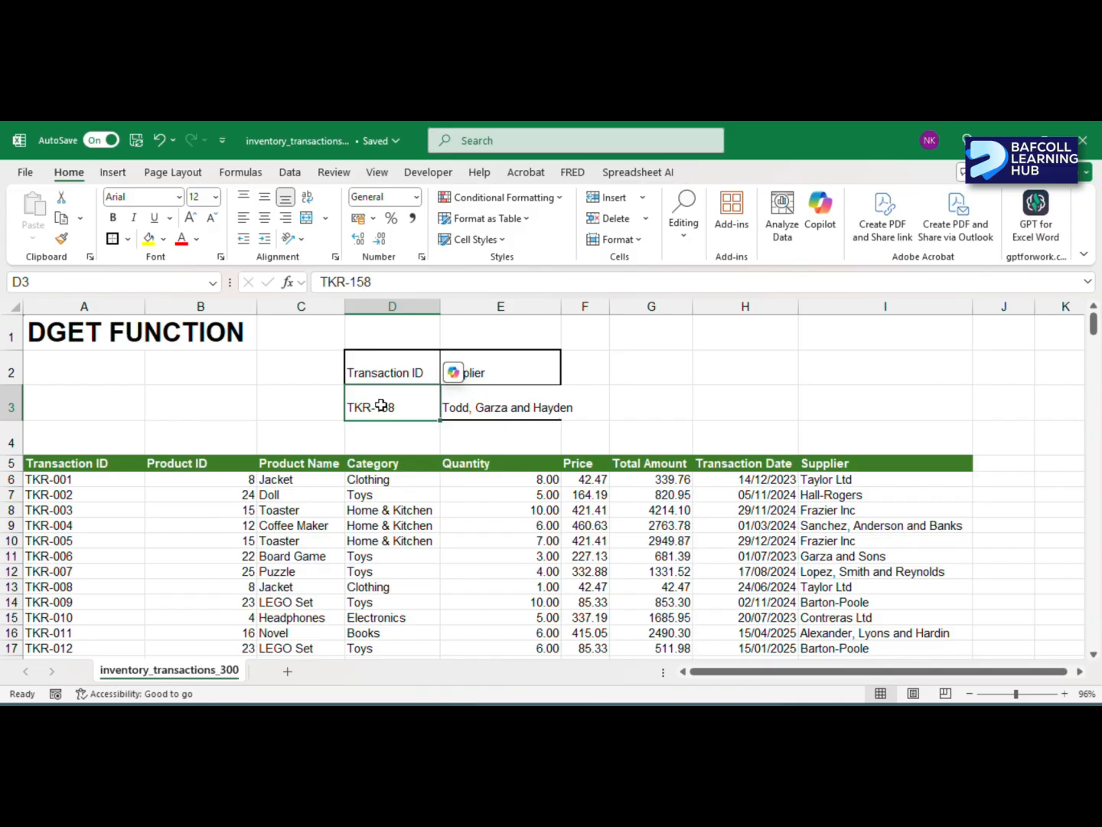
pyautogui.doubleClick(381, 406)
pyautogui.write('=')
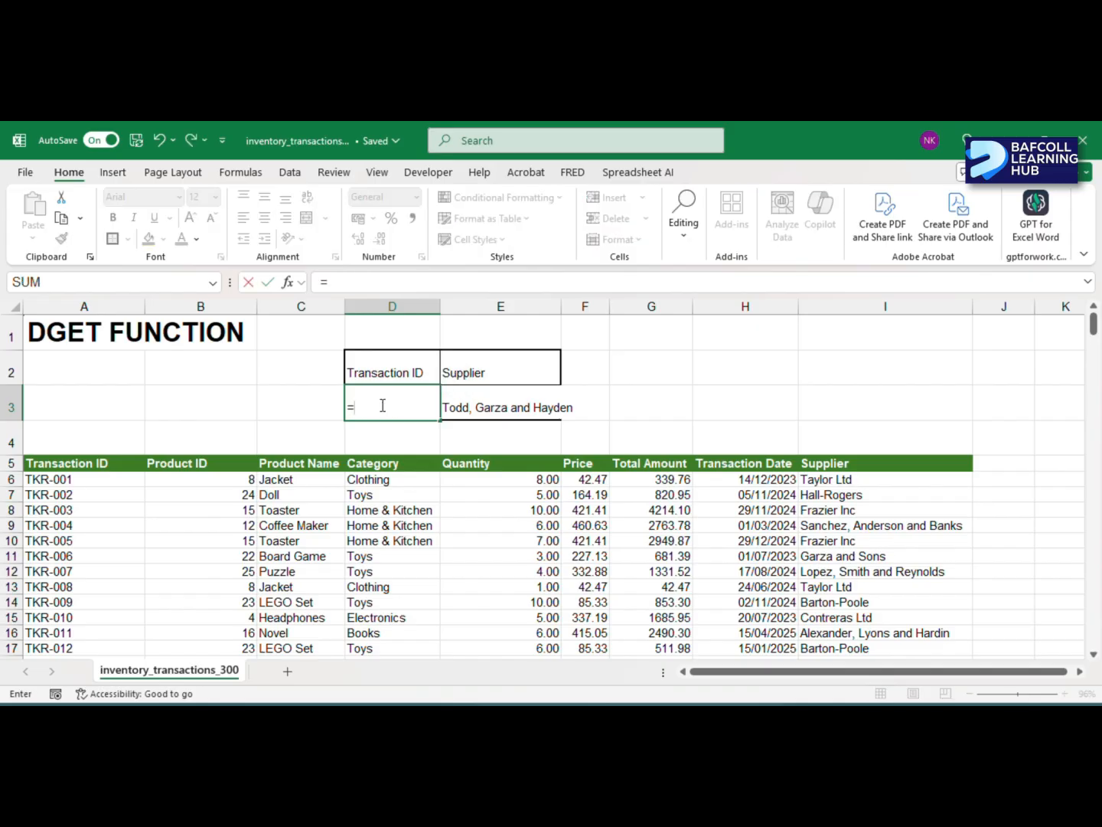
pyautogui.press('BackSpace')
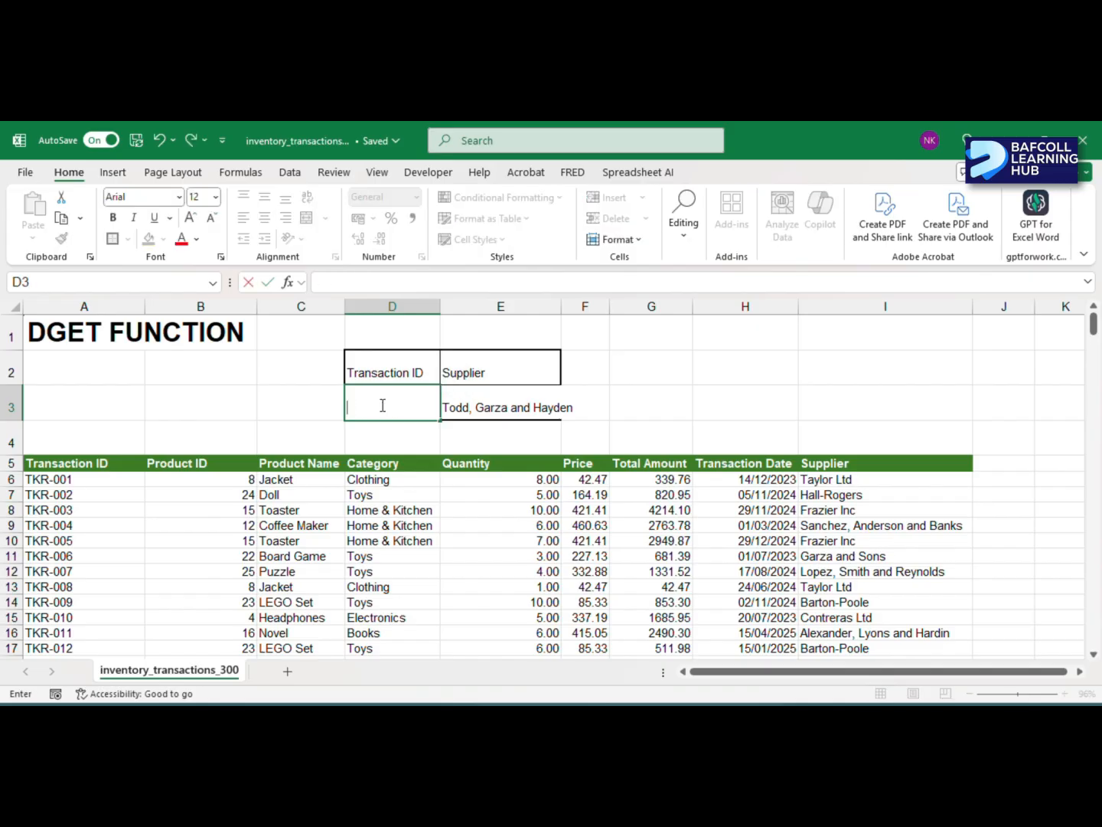
pyautogui.hotkey('alt', 'a')
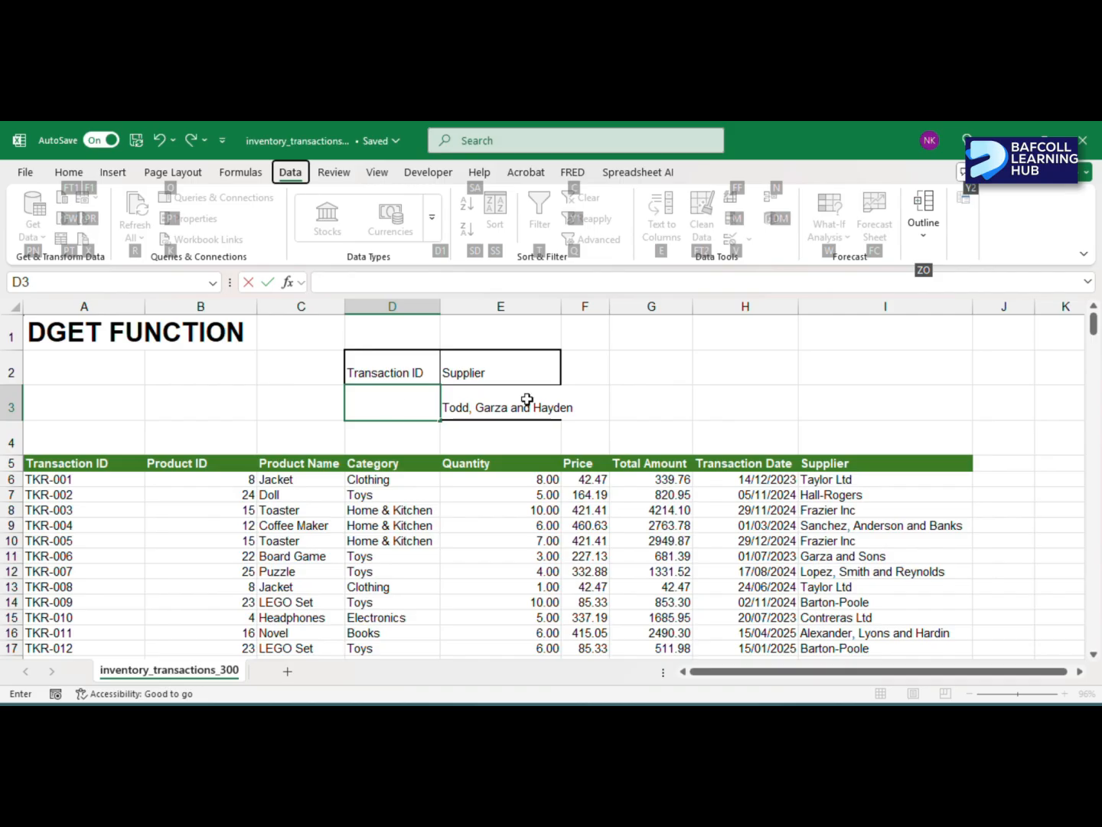
pyautogui.click(549, 391)
# - Open data validation for cell D3 and set it to allow a List
pyautogui.click(387, 400)
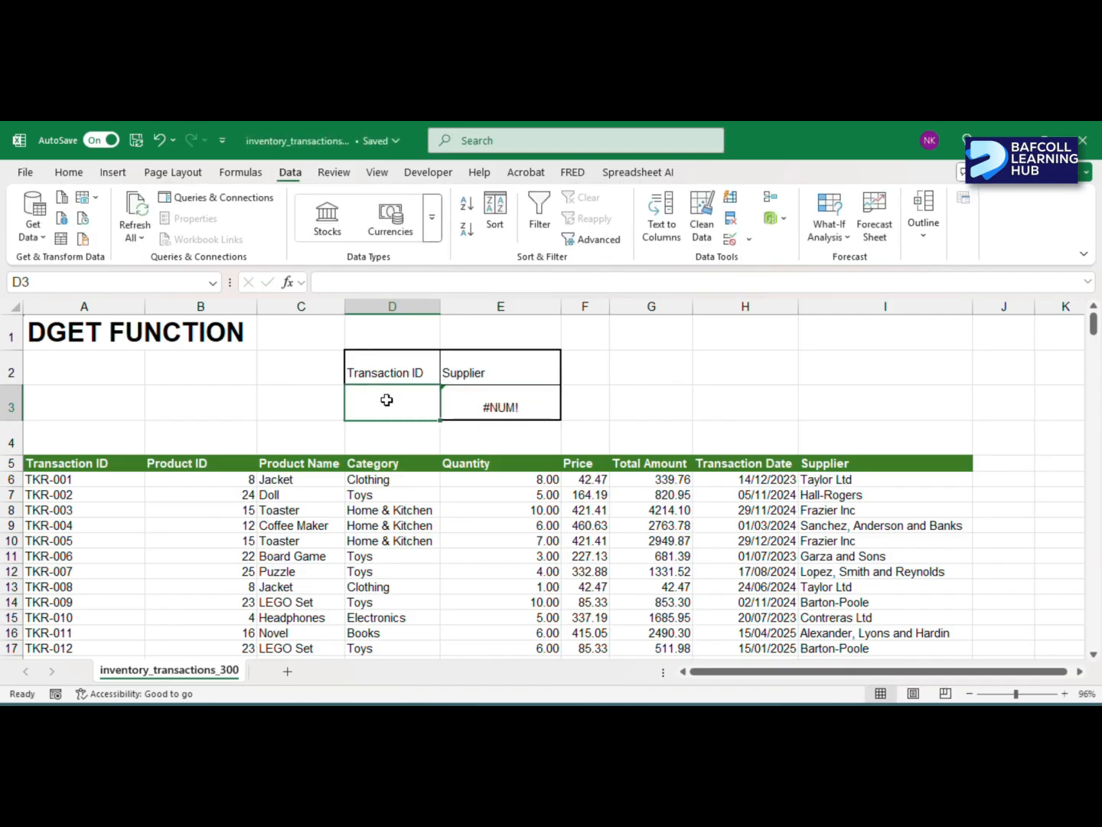
pyautogui.hotkey('alt', 'a')
pyautogui.press('v')
pyautogui.press('v')
pyautogui.moveTo(544, 284); pyautogui.dragTo(710, 228)
pyautogui.click(744, 309)
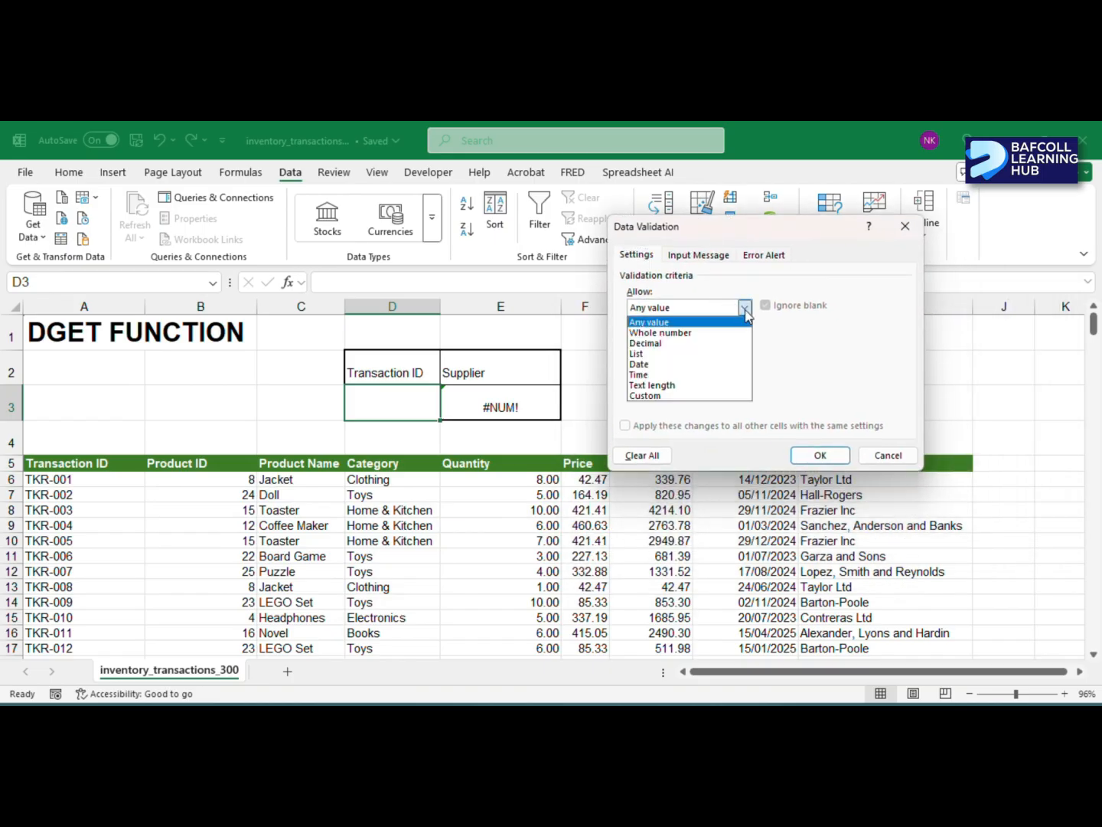
pyautogui.click(648, 353)
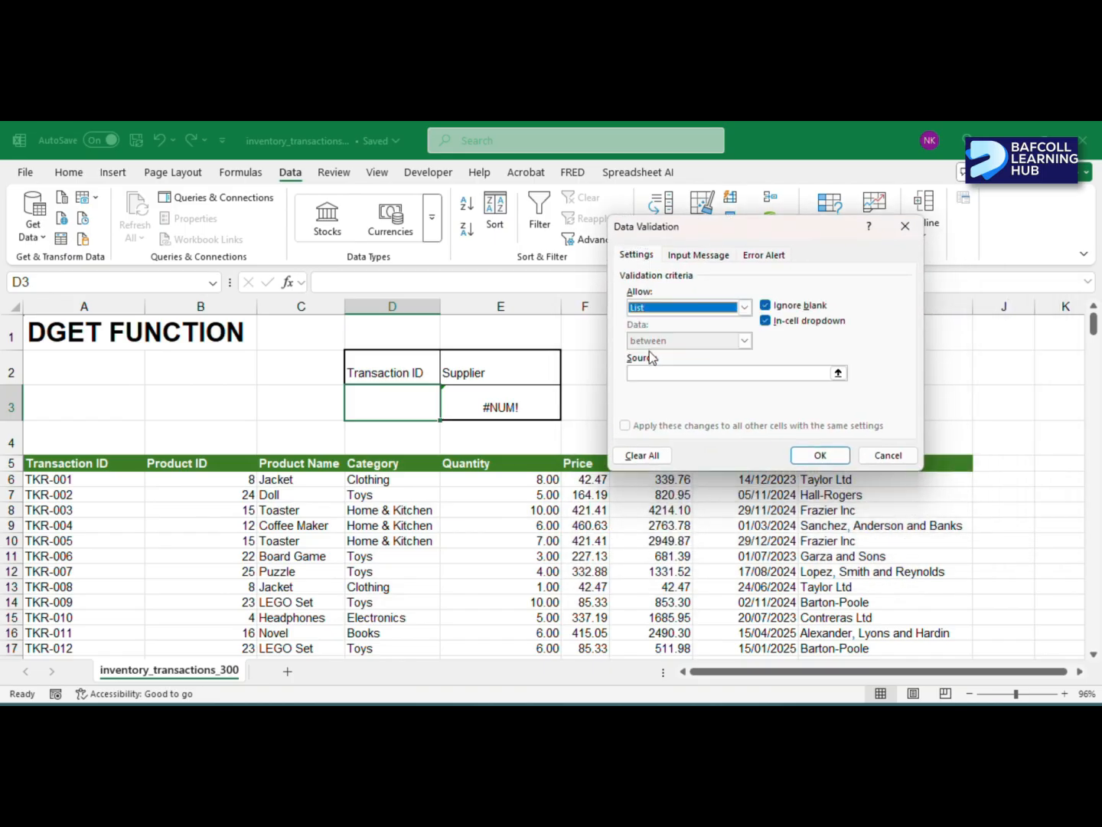
# - Use the table's transaction IDs, $A$6:$A$305, as the list source, review the error alert settings and apply the validation
pyautogui.click(653, 373)
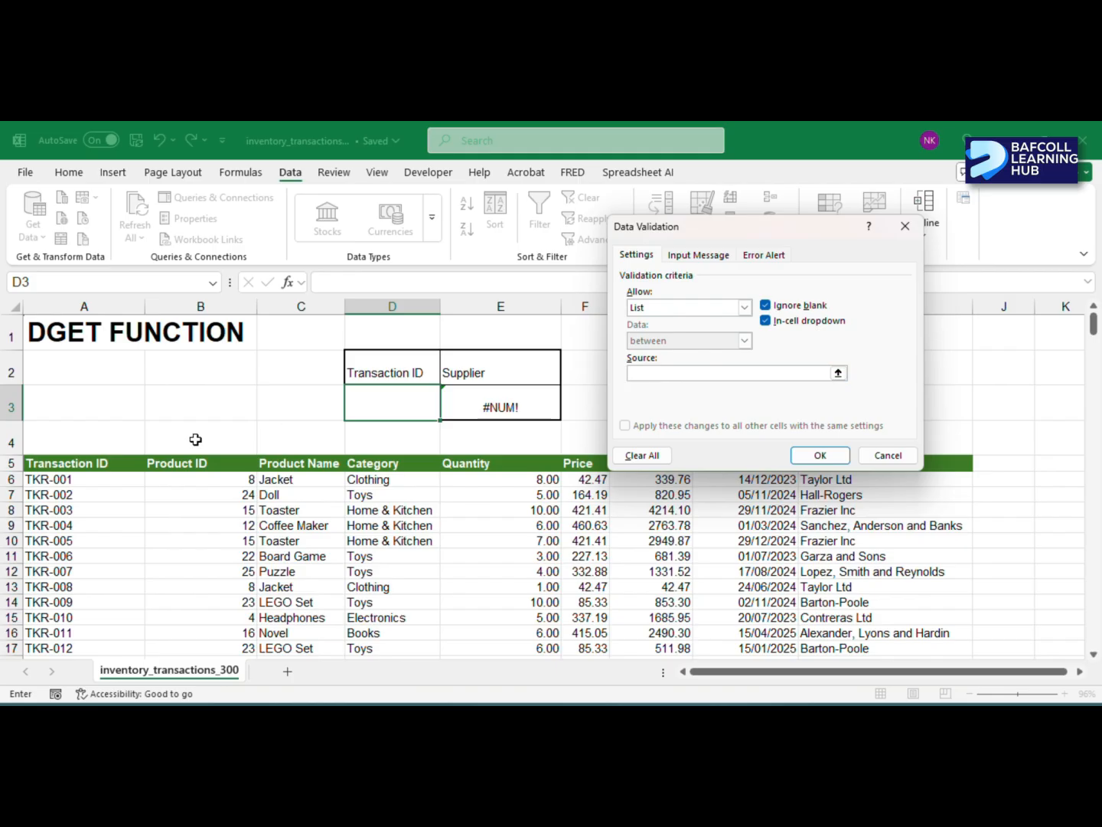
pyautogui.click(48, 479)
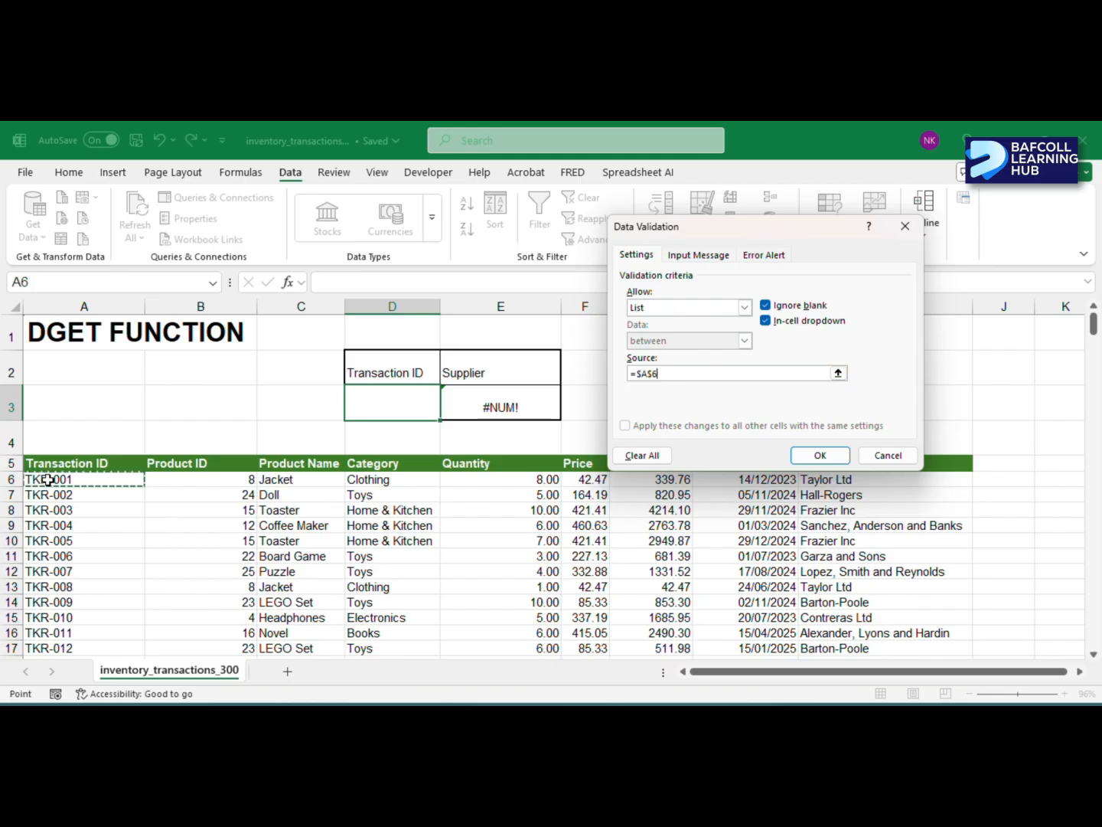
pyautogui.hotkey('ctrl', 'shift', 'Down')
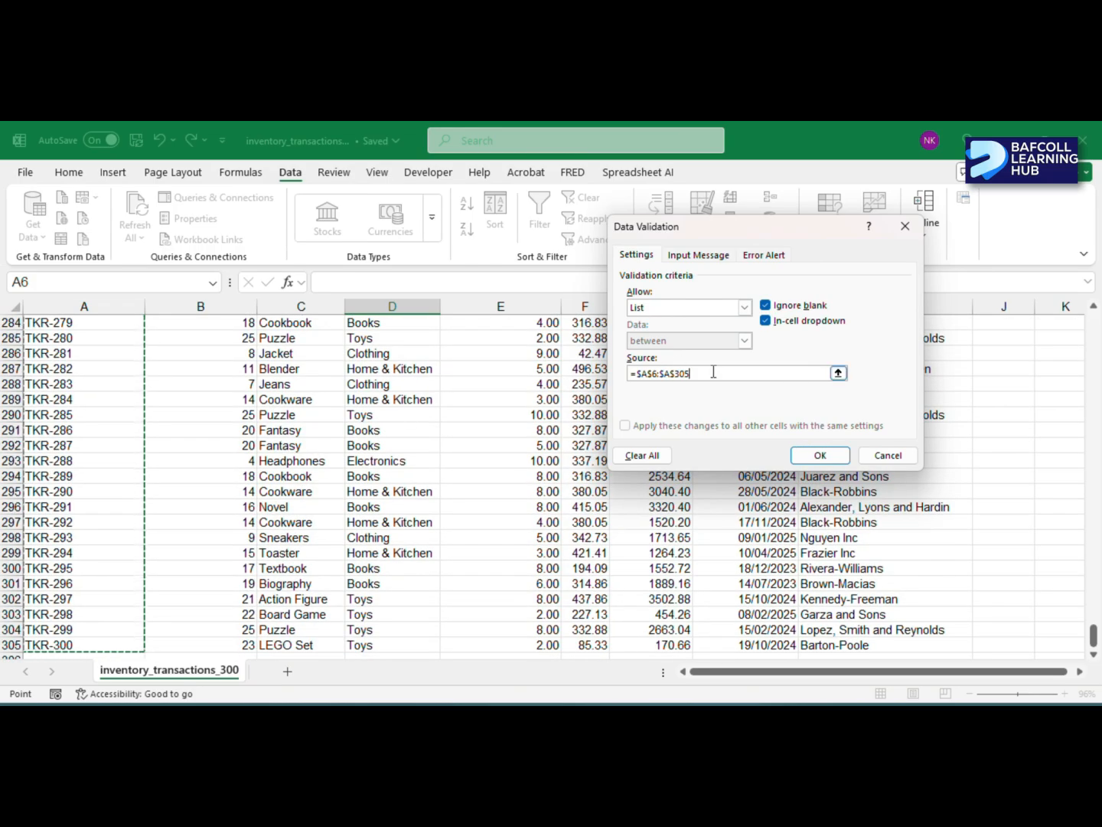
pyautogui.click(716, 256)
pyautogui.click(753, 256)
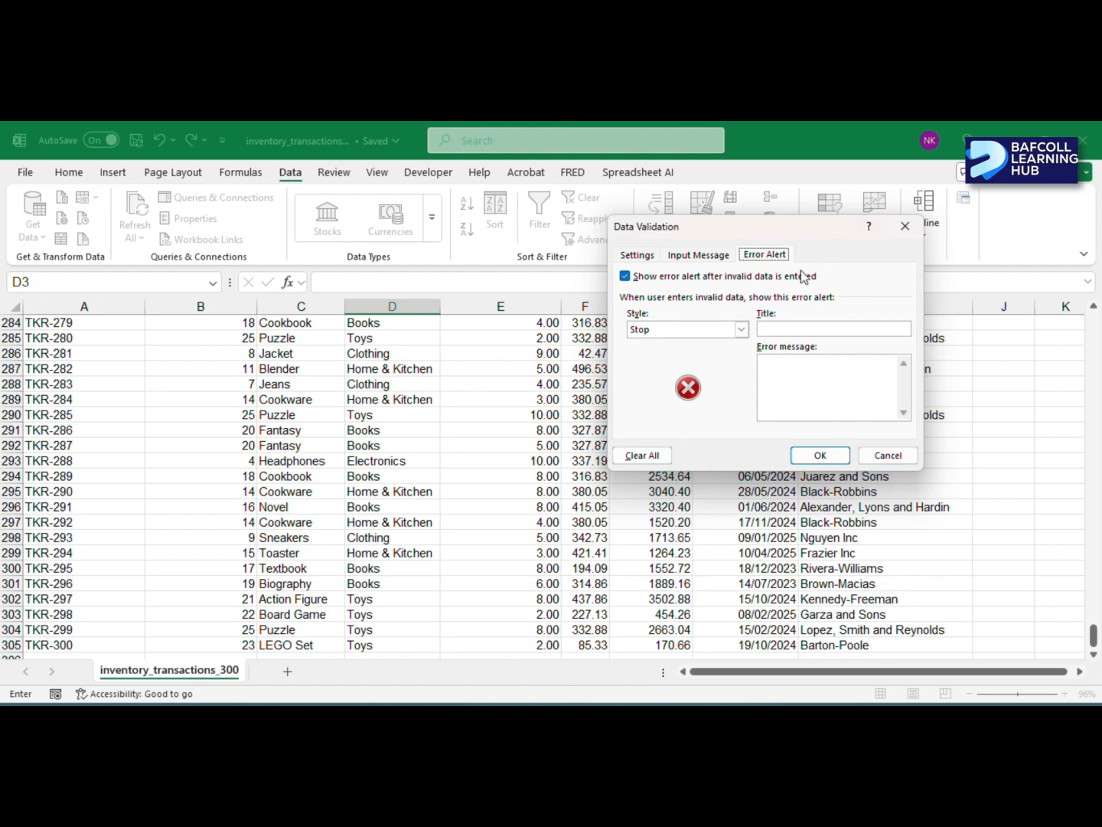
pyautogui.click(820, 455)
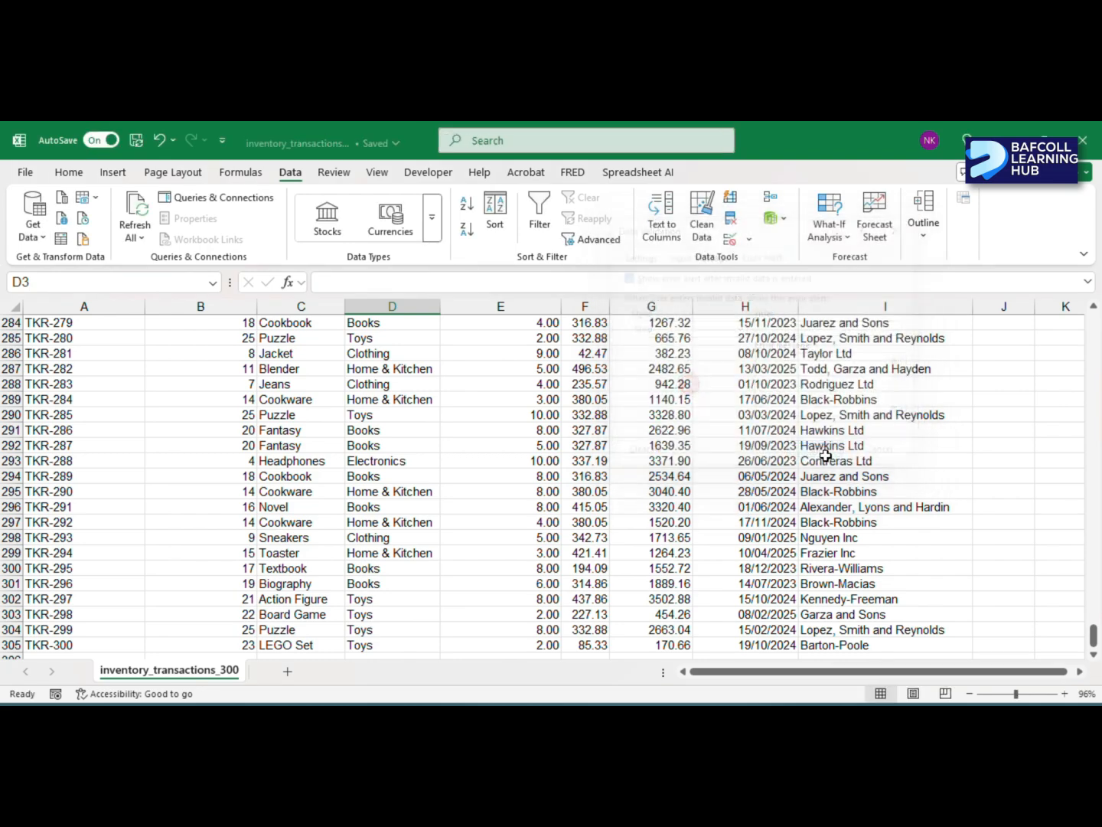
# - Return to criteria cell D3 and review the transaction IDs offered in its drop-down list
pyautogui.scroll(4, 290, 458)
pyautogui.click(35, 467)
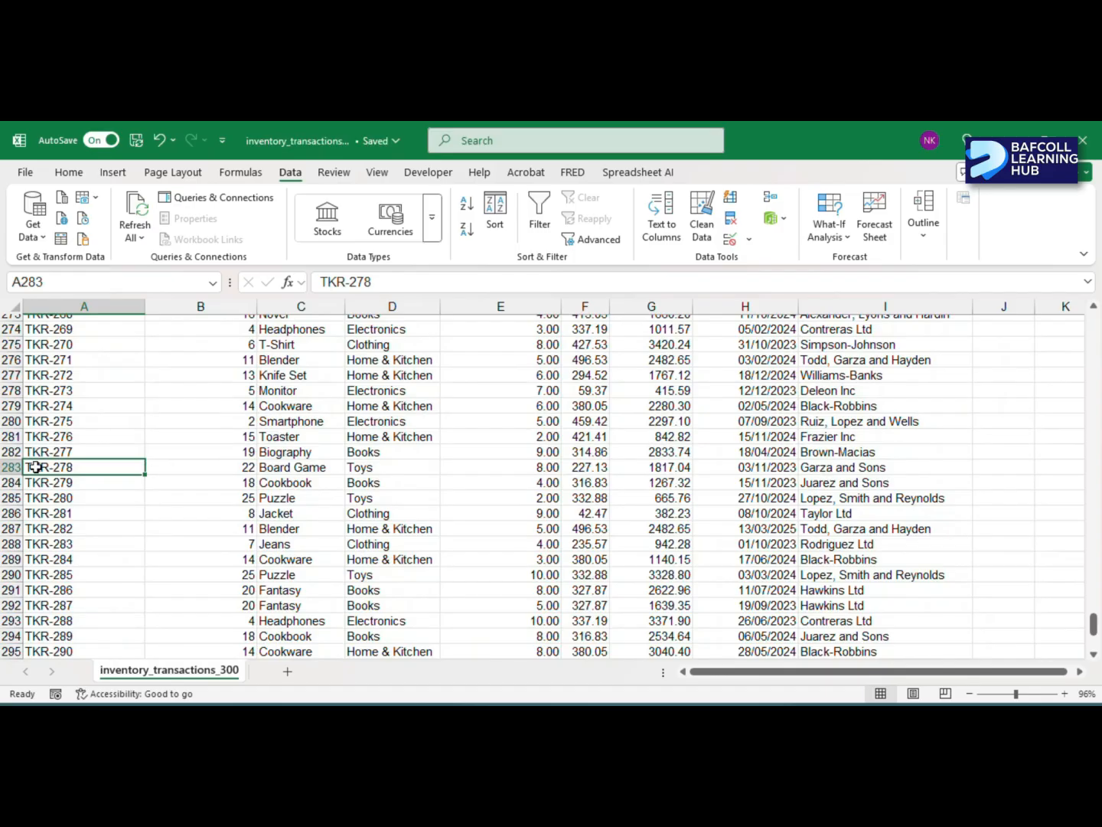
pyautogui.hotkey('ctrl', 'Up')
pyautogui.scroll(2, 120, 480)
pyautogui.click(395, 405)
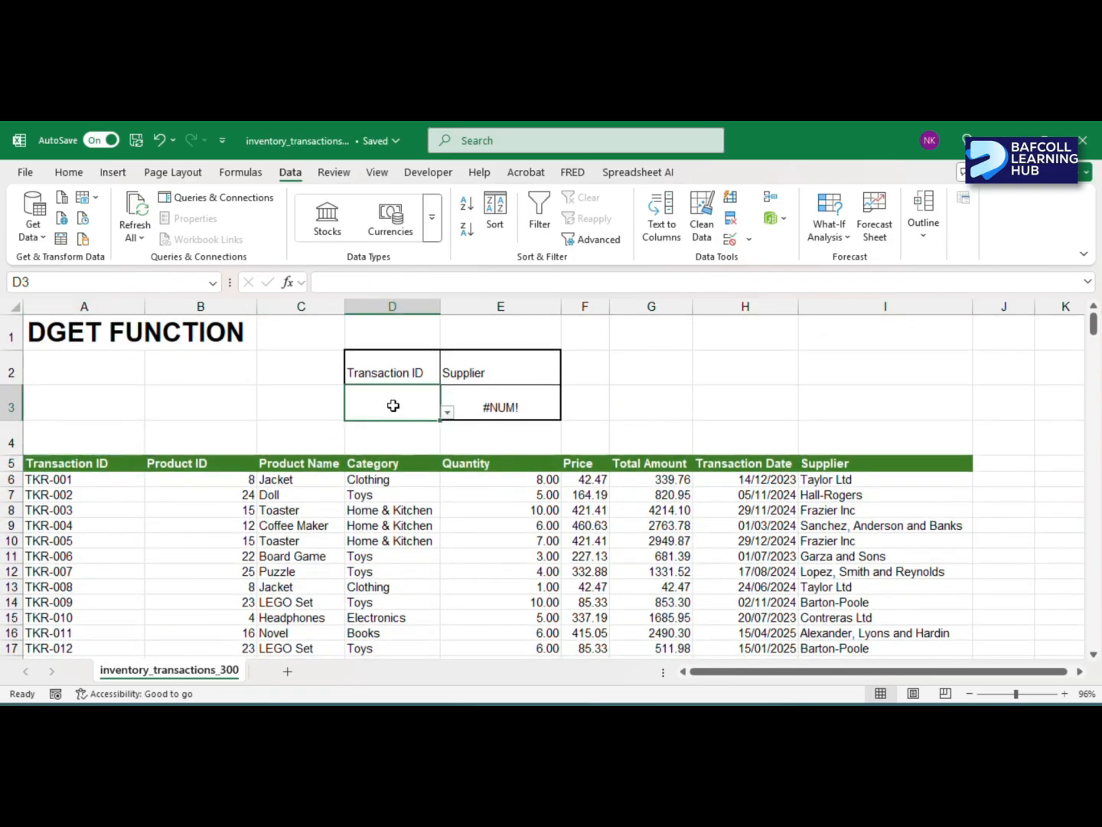
pyautogui.click(448, 413)
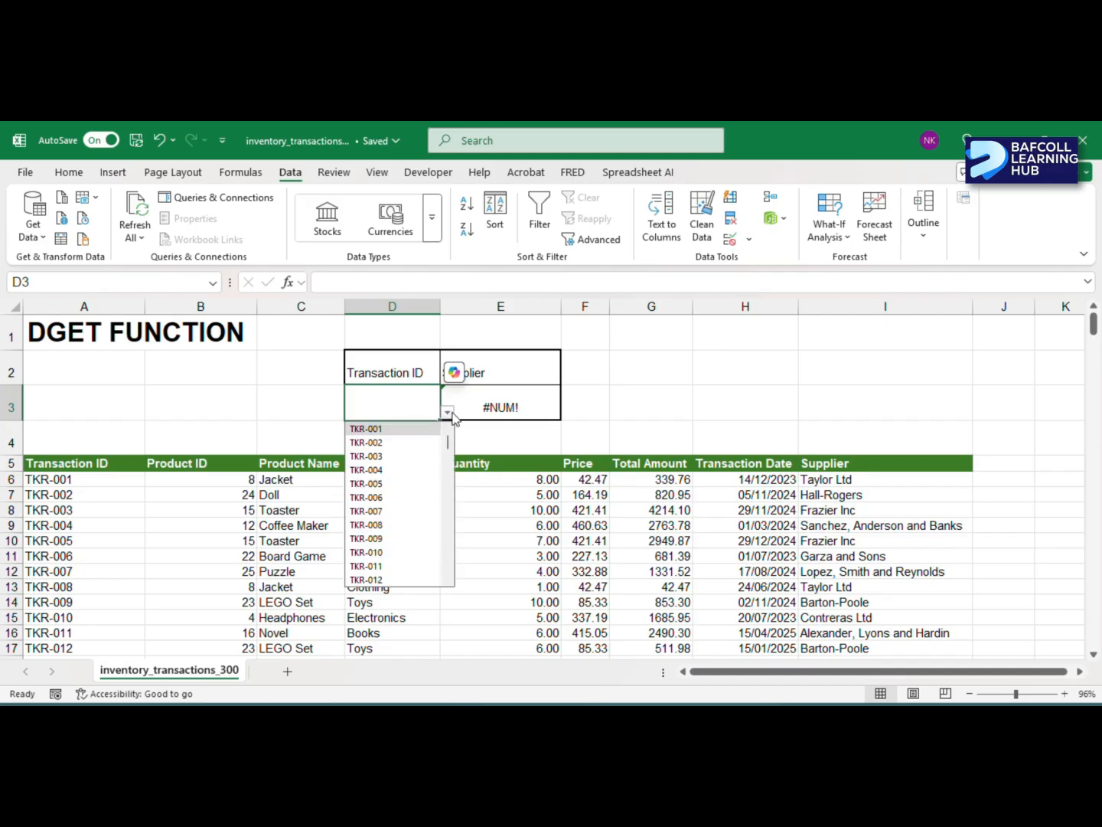
pyautogui.click(448, 413)
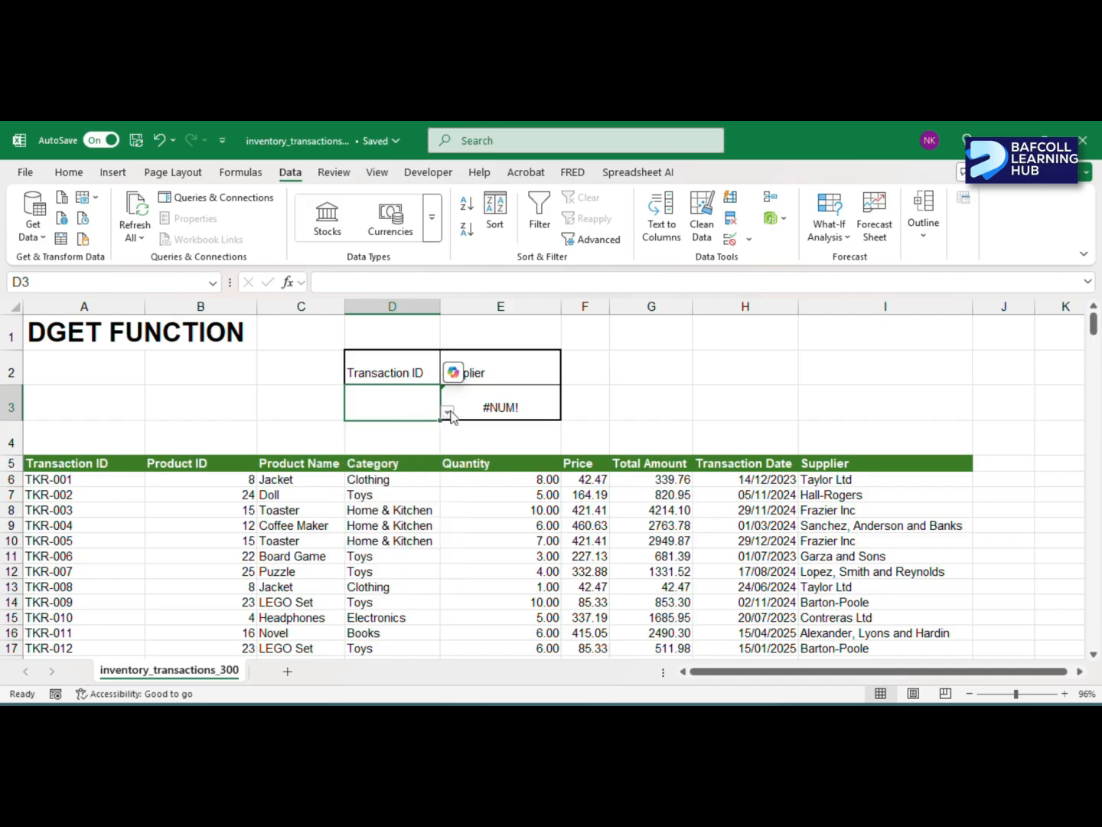
# - Inspect the DGET formula in E3 and its error-checking options
pyautogui.click(497, 405)
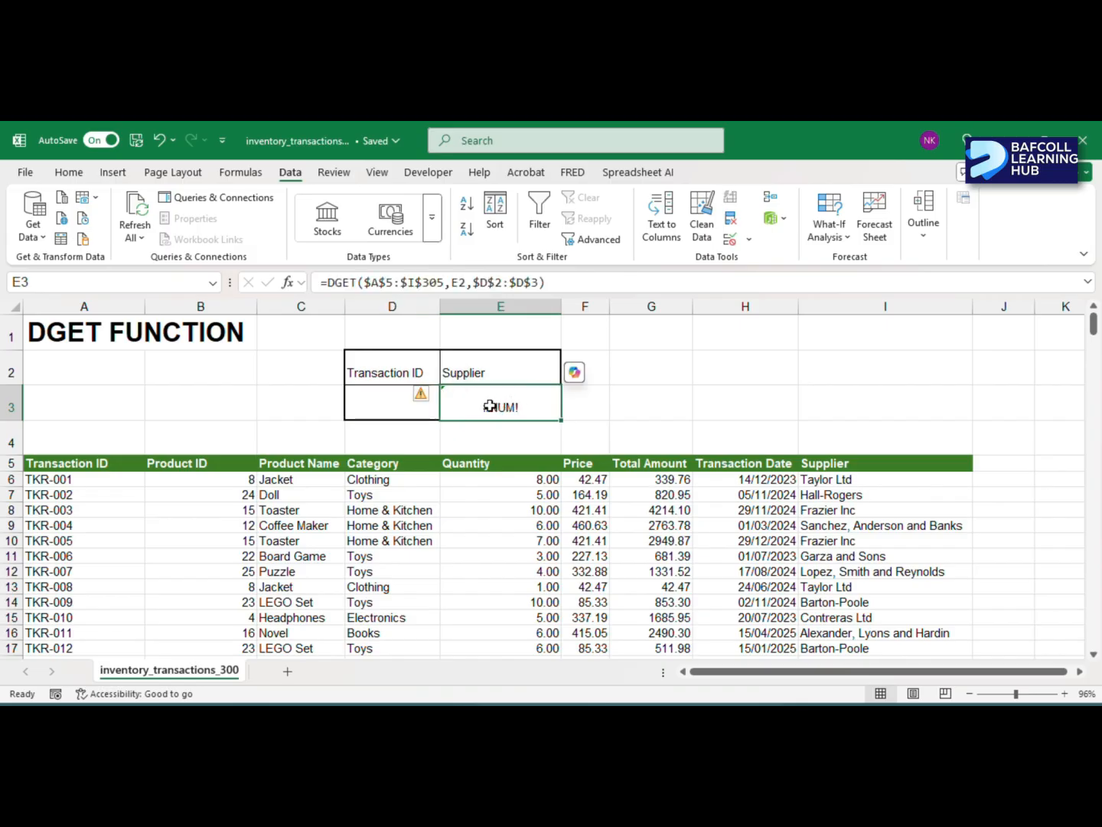
pyautogui.click(433, 403)
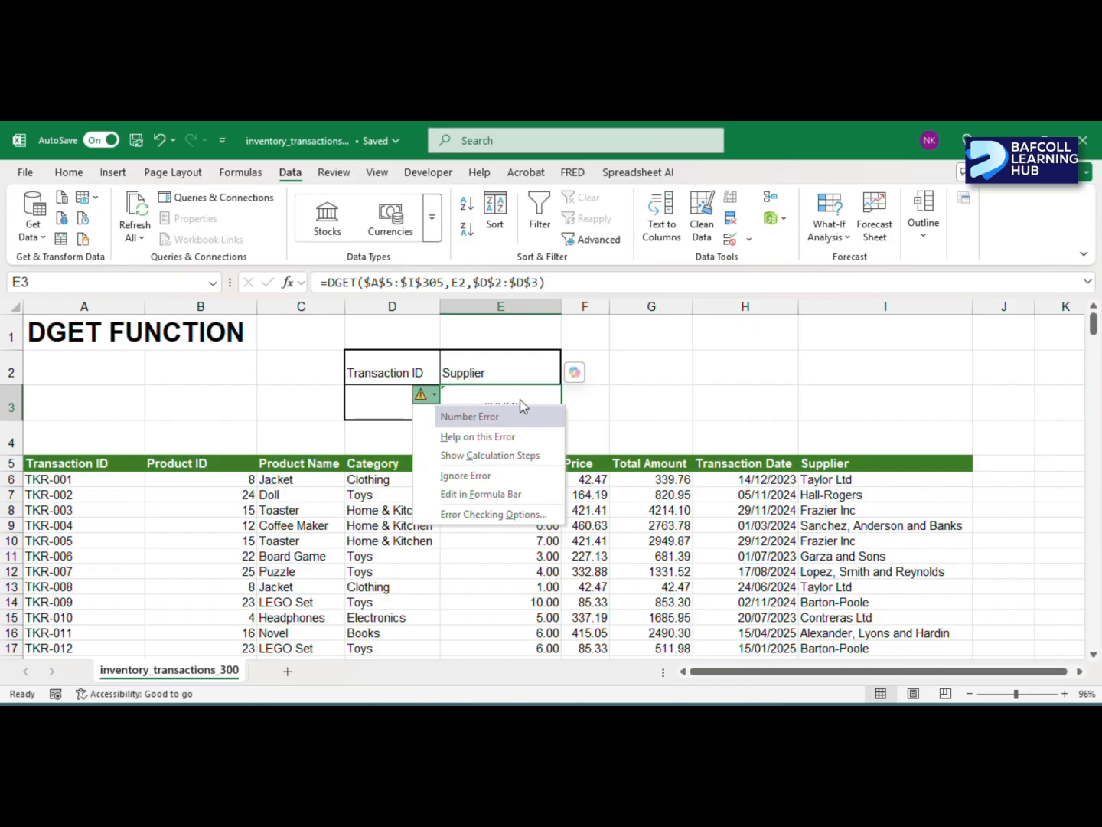
pyautogui.click(496, 399)
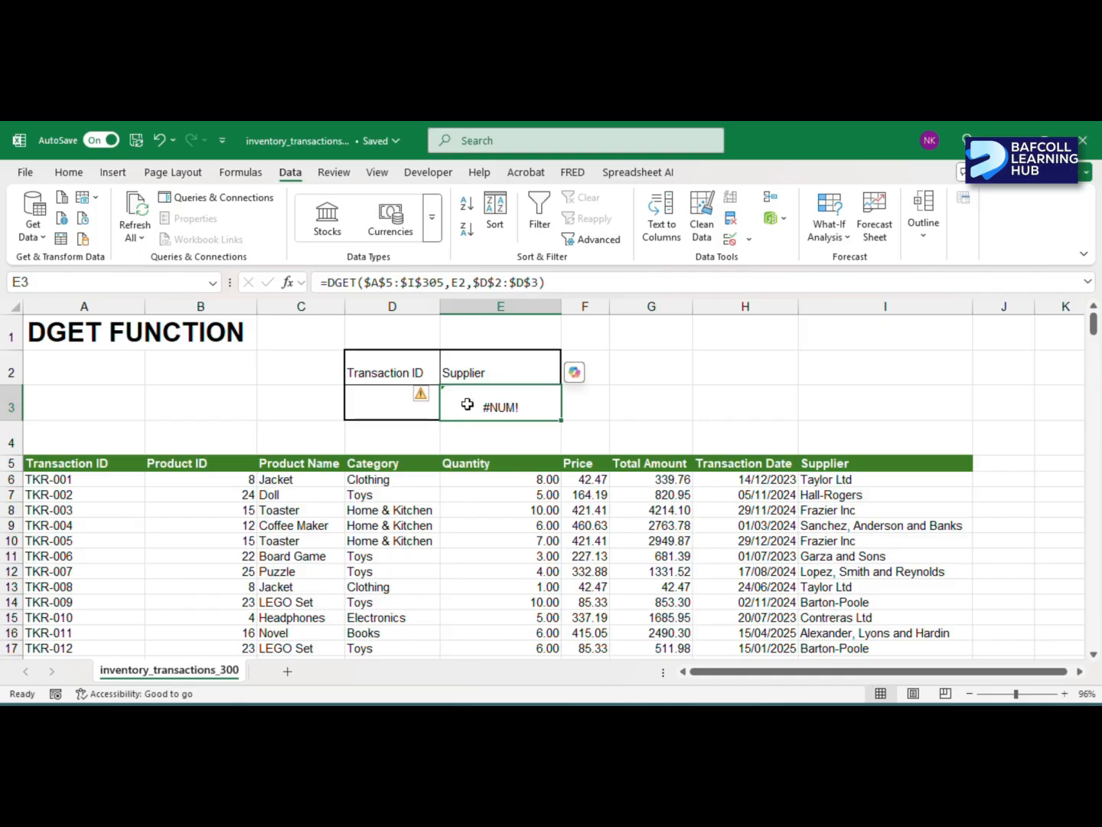
# - Test the drop-down list in D3 by choosing TKR-004, TKR-010 and finally TKR-011
pyautogui.click(405, 409)
pyautogui.click(449, 414)
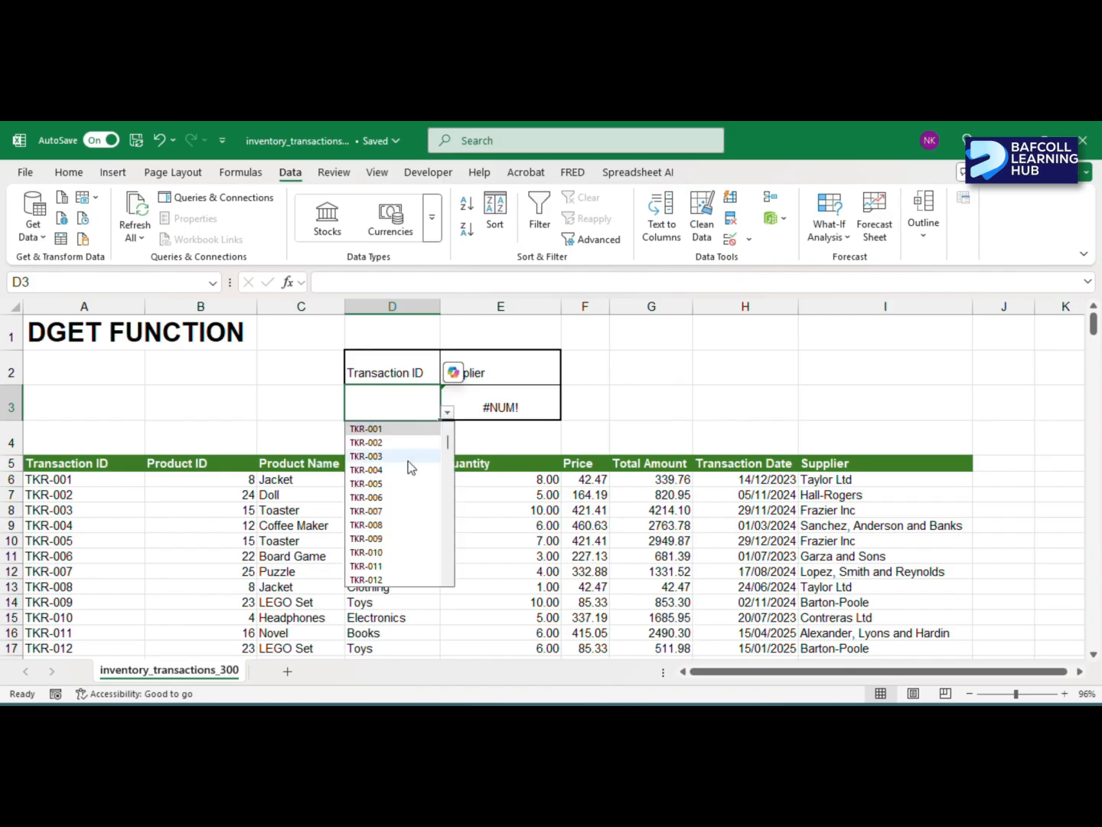
pyautogui.click(374, 469)
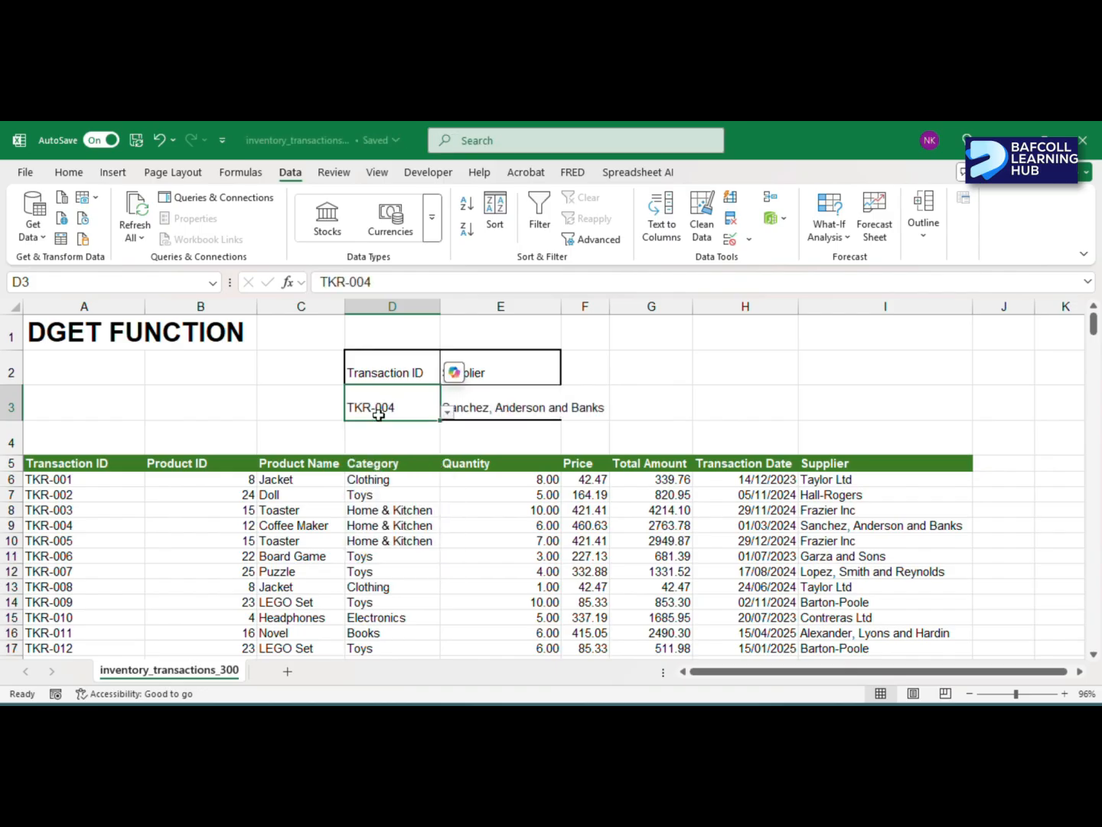
pyautogui.click(448, 415)
pyautogui.click(367, 552)
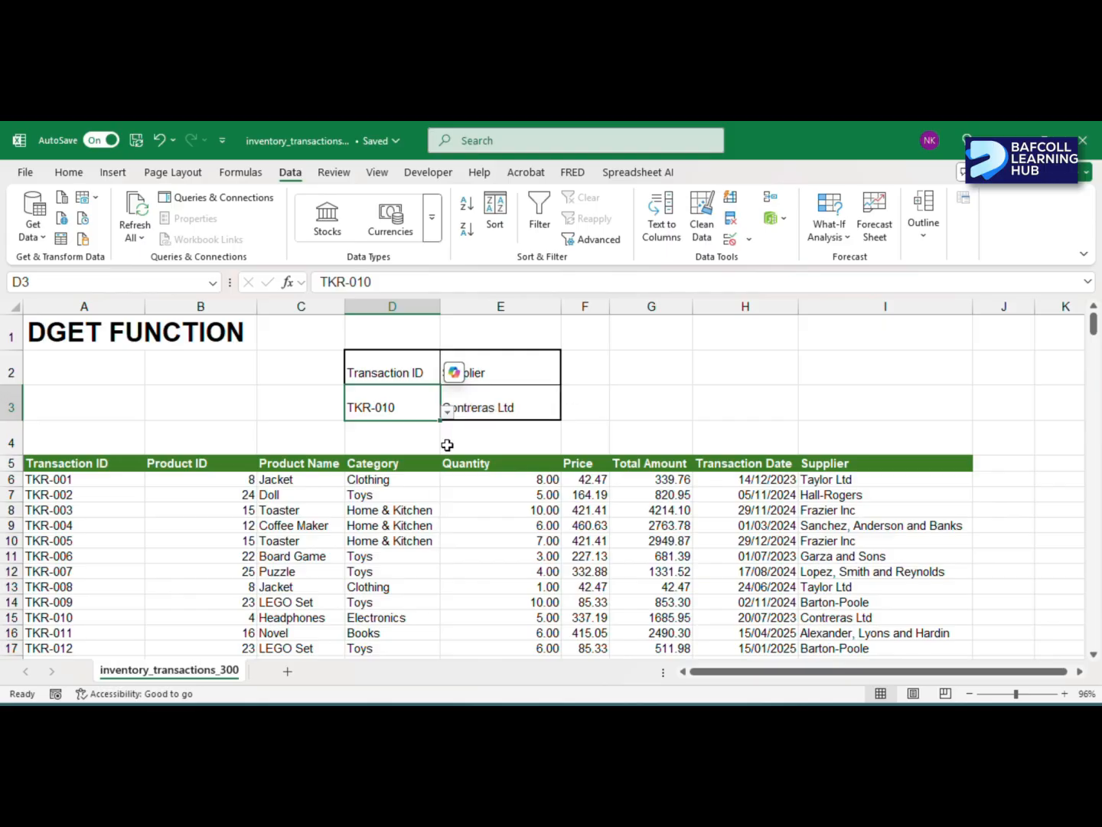
pyautogui.click(449, 418)
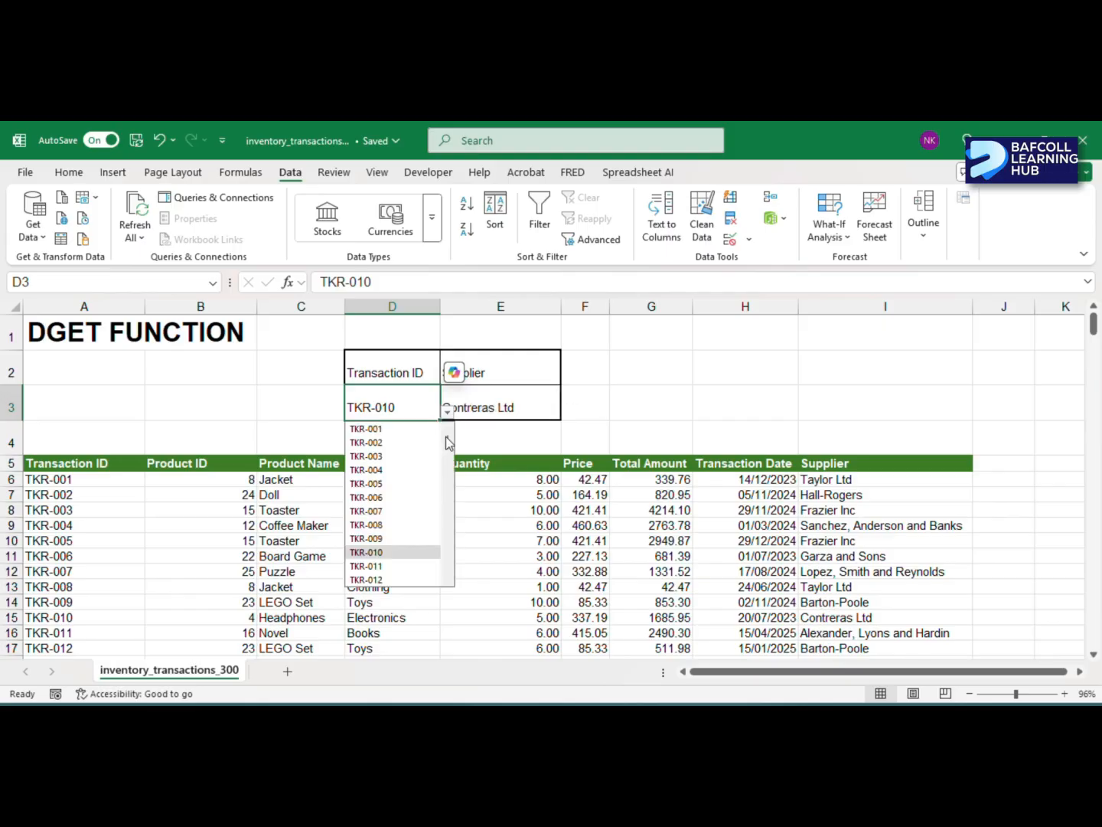
pyautogui.click(378, 566)
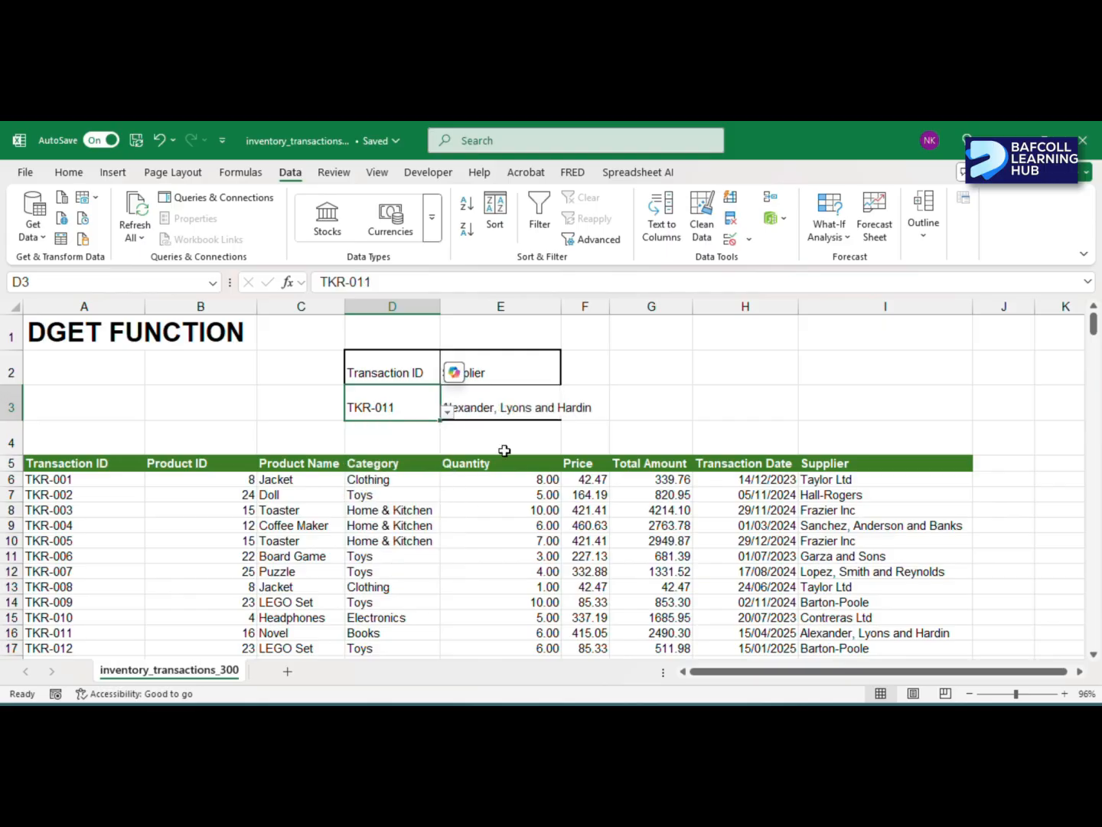
pyautogui.click(670, 358)
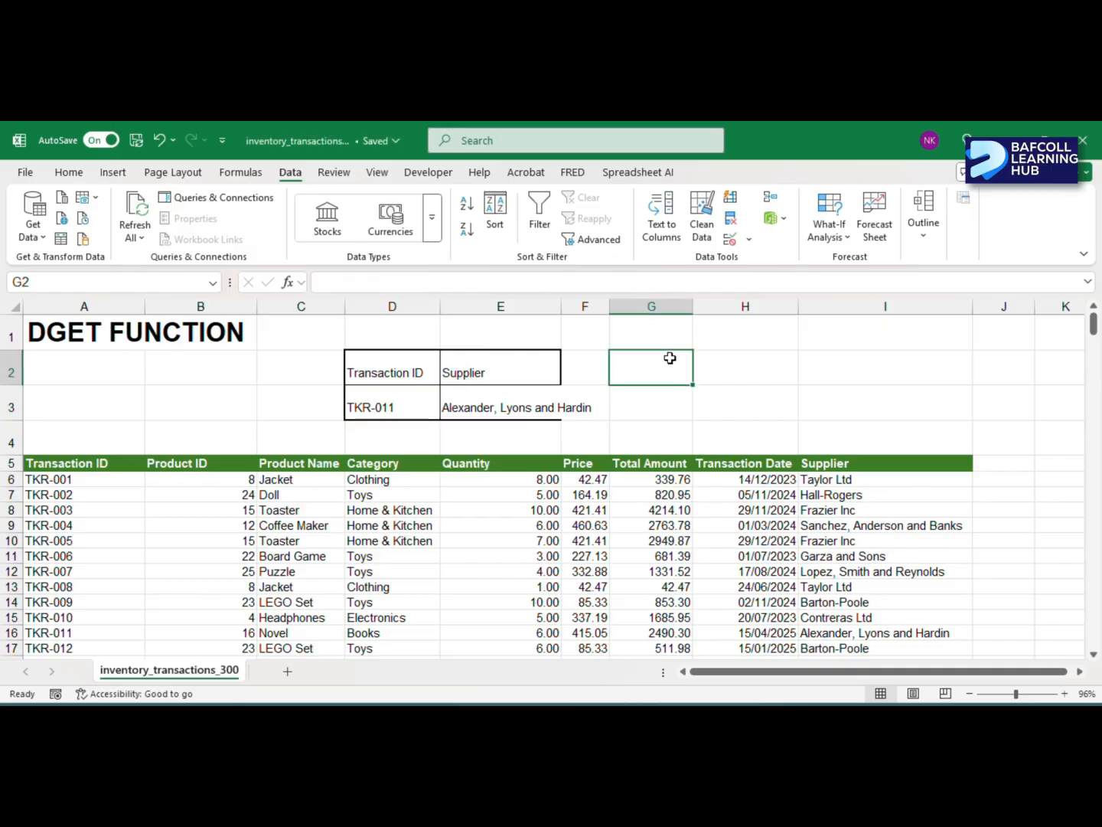
# - Insert three blank rows above the inventory table's header row
pyautogui.click(412, 368)
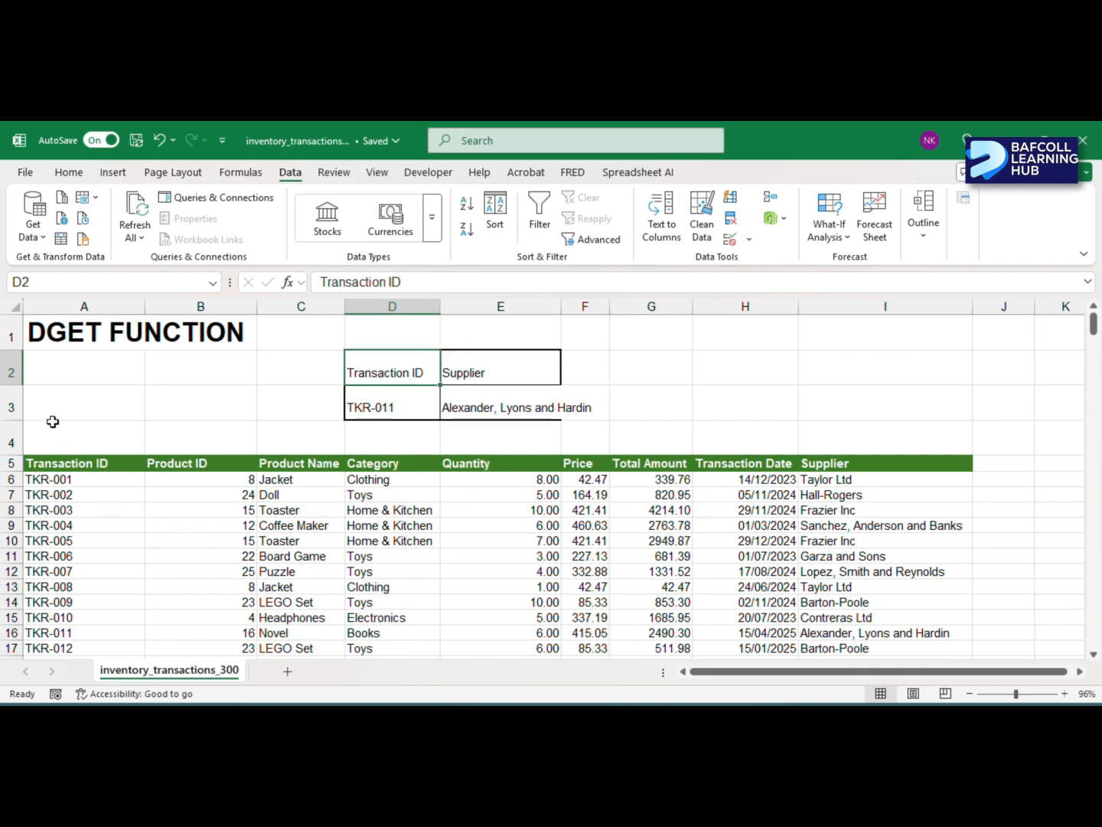
pyautogui.click(3, 463)
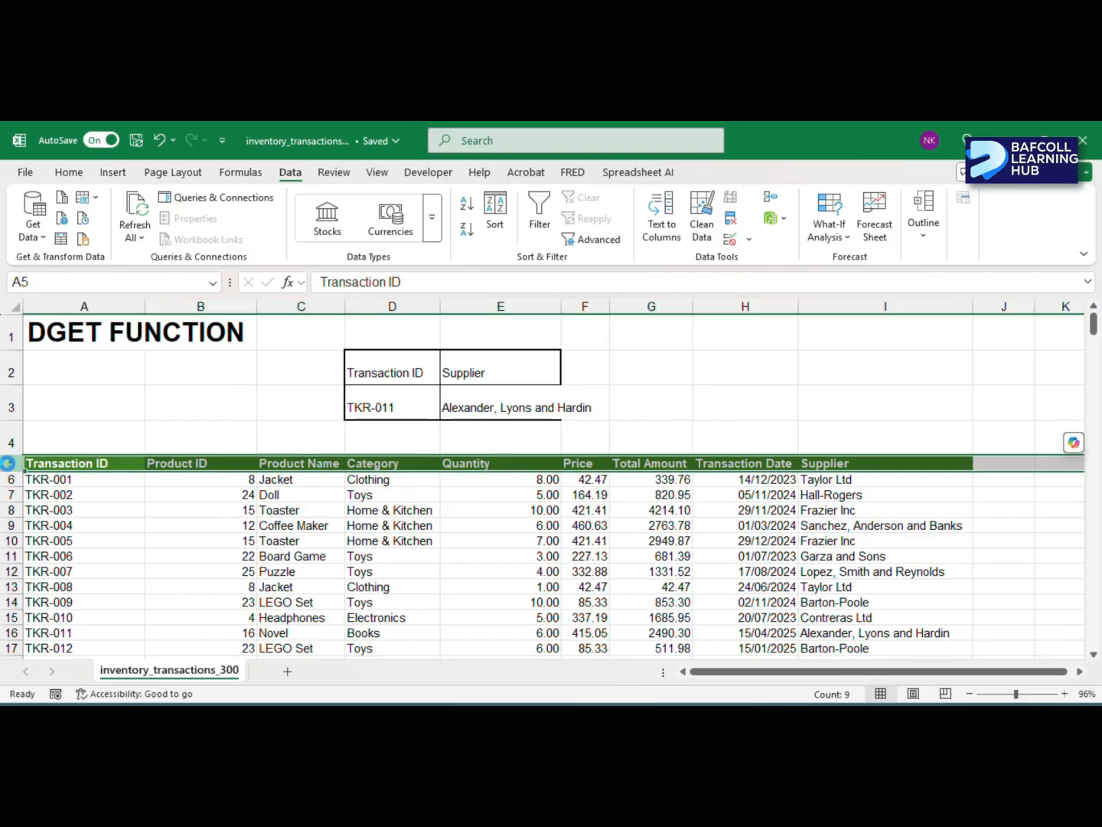
pyautogui.hotkey('ctrl', 'shift', '+')
pyautogui.hotkey('ctrl', 'shift', '+')
pyautogui.hotkey('ctrl', 'shift', '+')
pyautogui.scroll(-1, 307, 467)
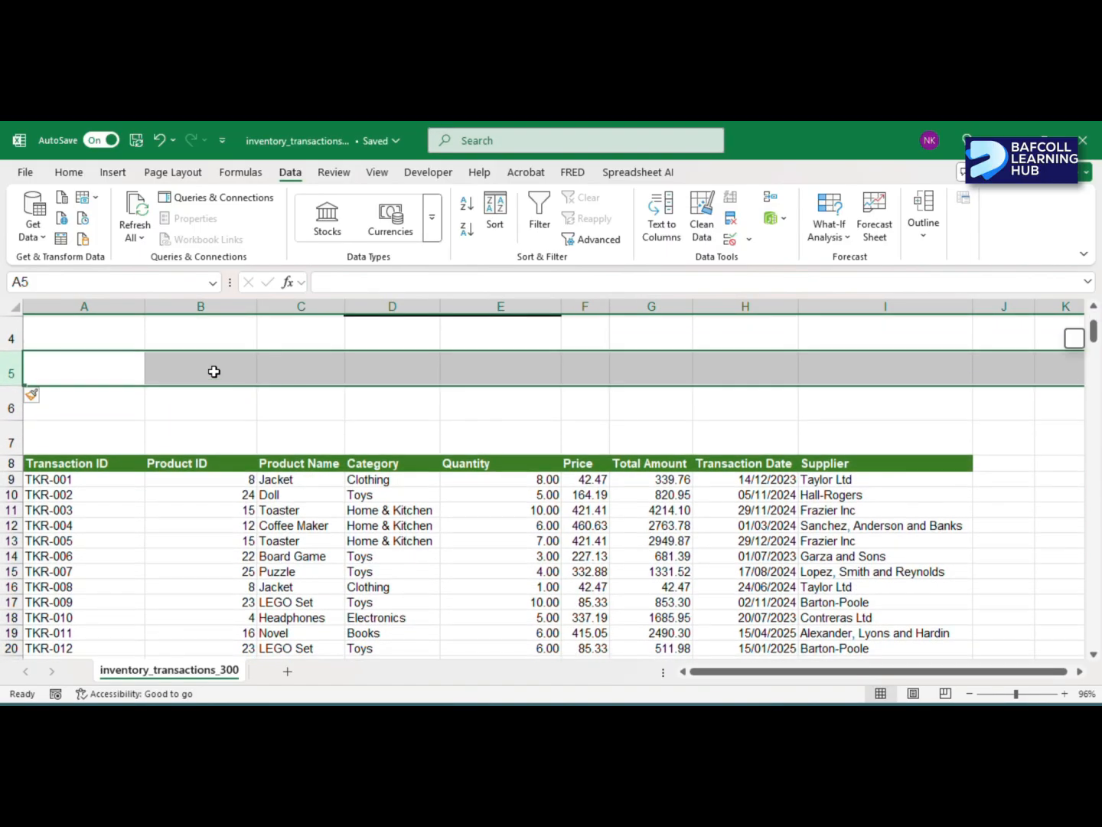
# - Copy the table headers A8:I8 and paste them as values into row 5, starting at A5
pyautogui.click(214, 371)
pyautogui.click(76, 464)
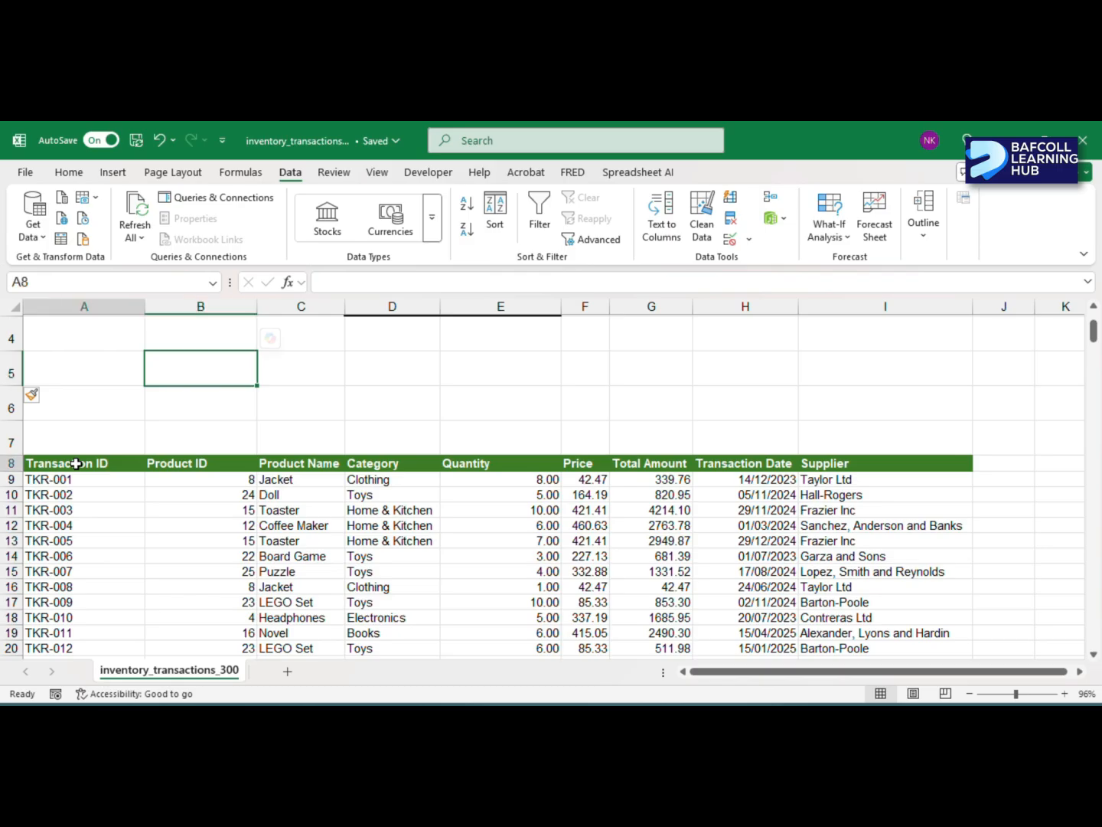
pyautogui.moveTo(77, 463); pyautogui.dragTo(878, 464)
pyautogui.hotkey('ctrl', 'c')
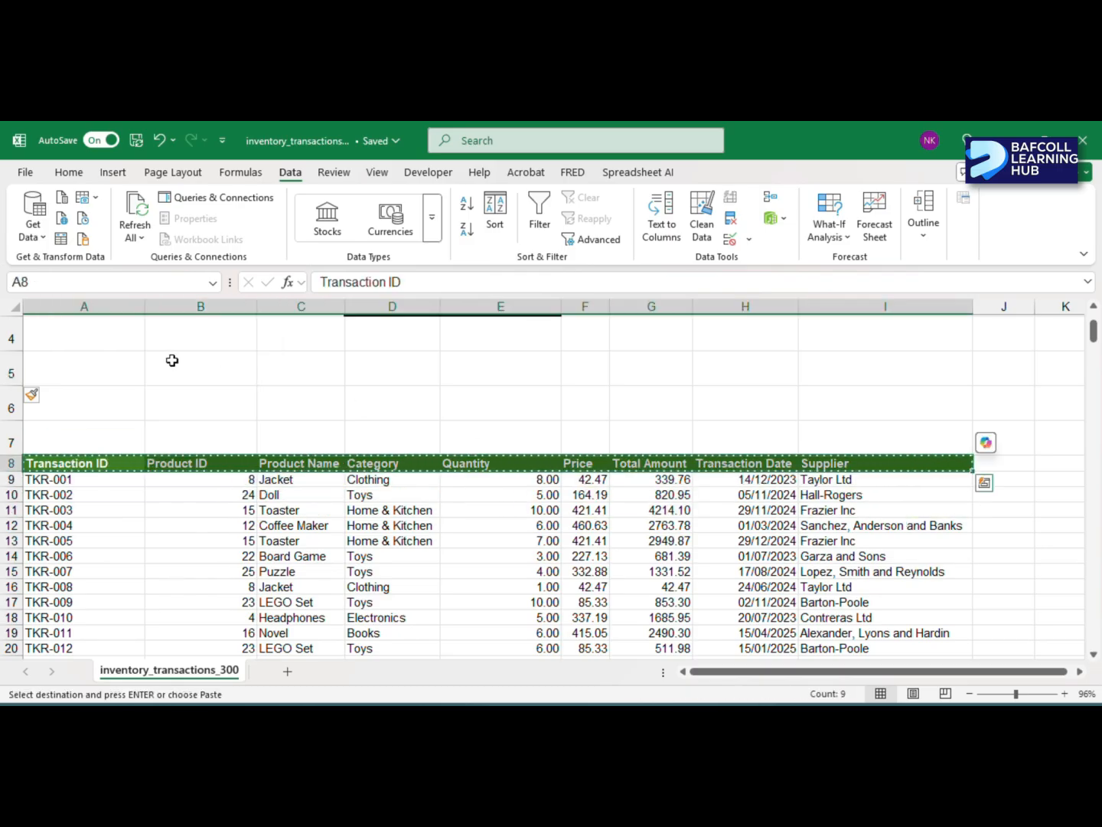
pyautogui.rightClick(129, 365)
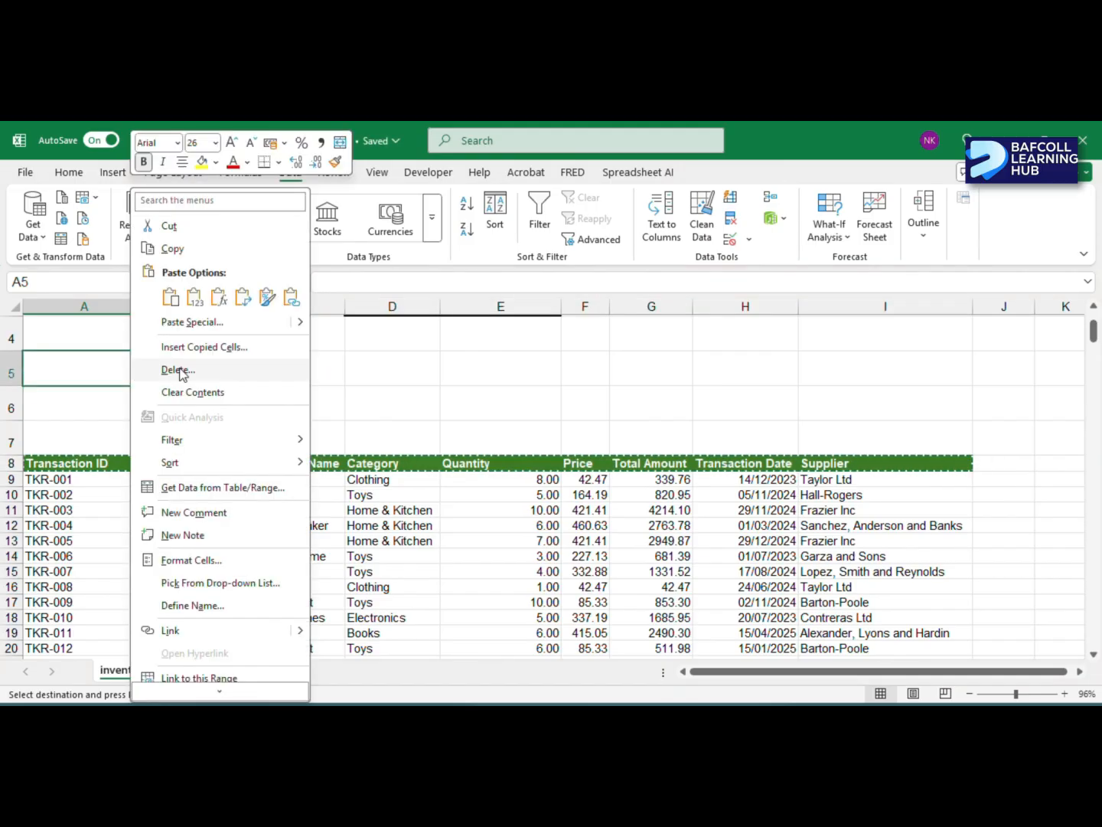
pyautogui.click(191, 300)
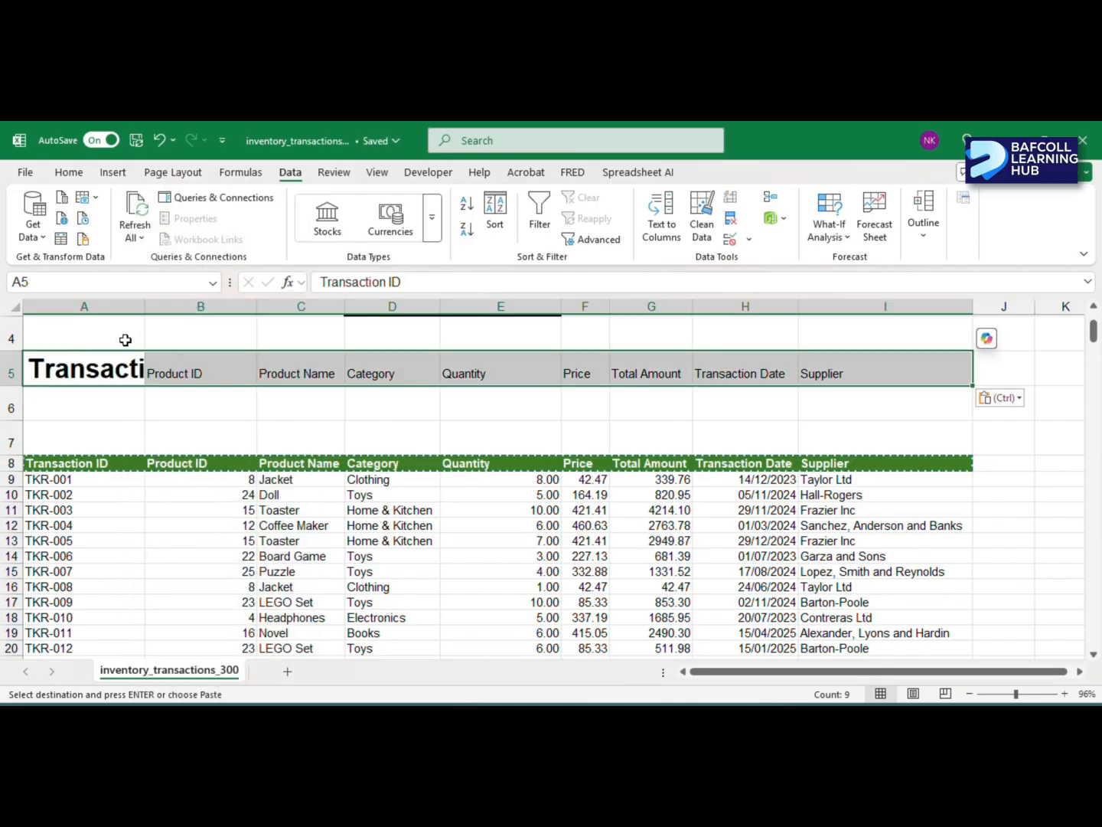
# - Reduce the Transaction ID header in A5 to font size 12 and remove its bold formatting
pyautogui.click(96, 369)
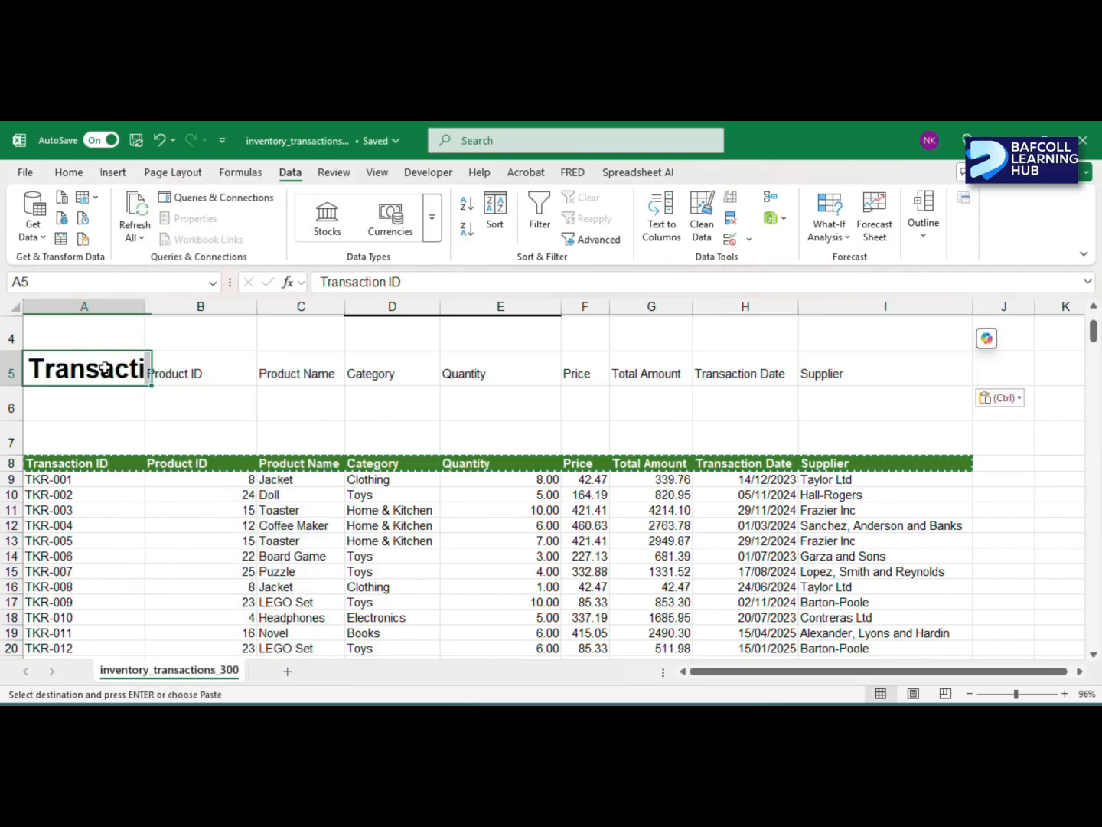
pyautogui.click(69, 173)
pyautogui.click(212, 219)
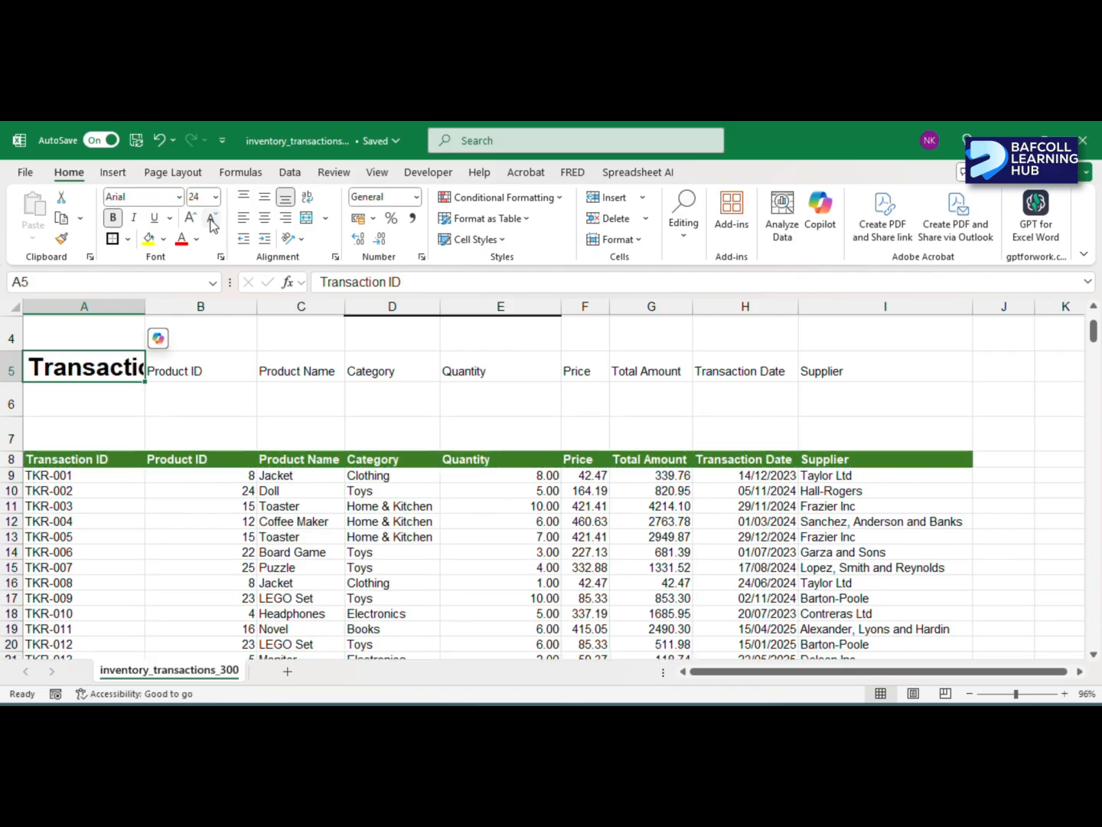
pyautogui.click(212, 219)
pyautogui.click(212, 219)
pyautogui.click(212, 219)
pyautogui.click(212, 219)
pyautogui.click(212, 219)
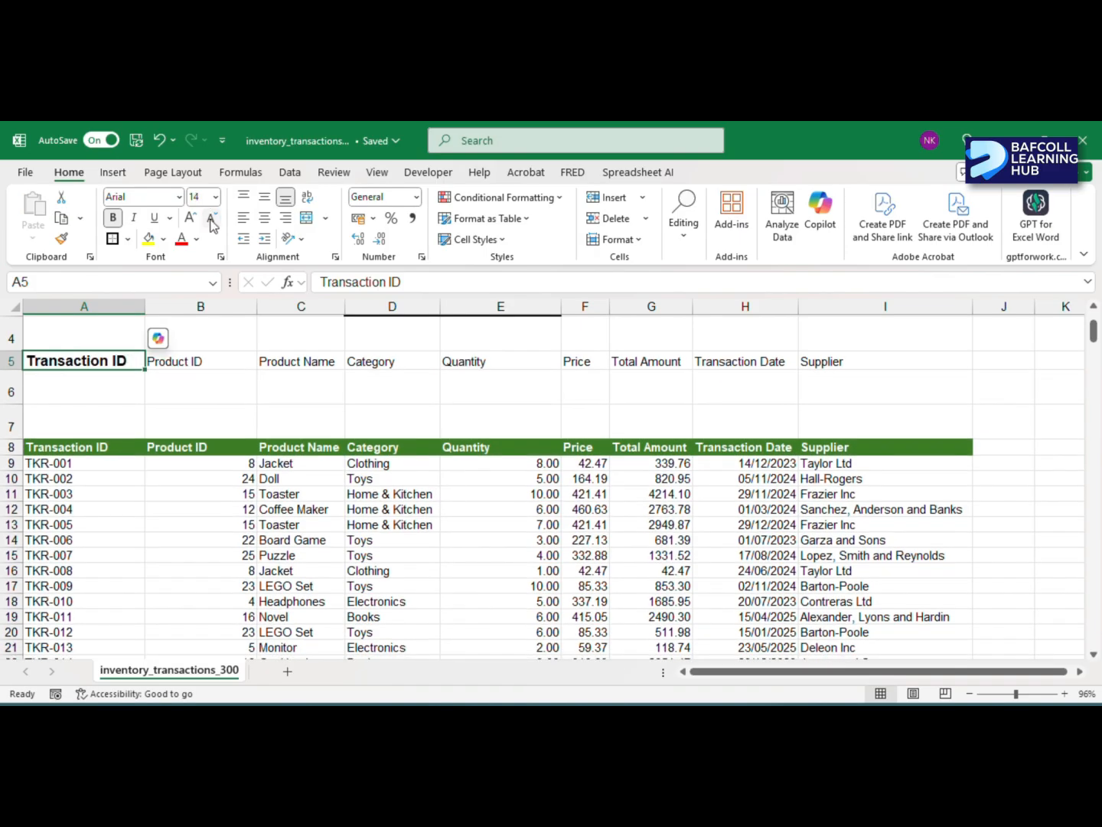
pyautogui.click(113, 216)
pyautogui.click(211, 219)
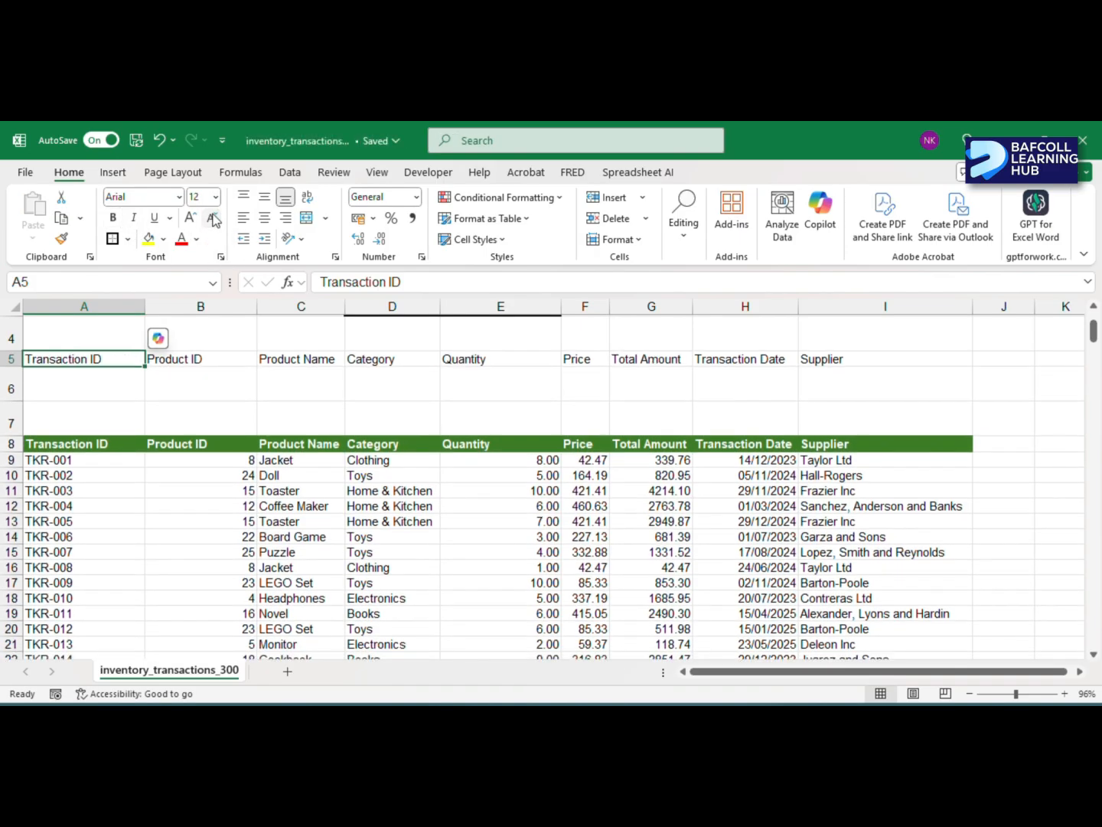
# - Apply an outside border around the new lookup block A5:I6
pyautogui.click(106, 396)
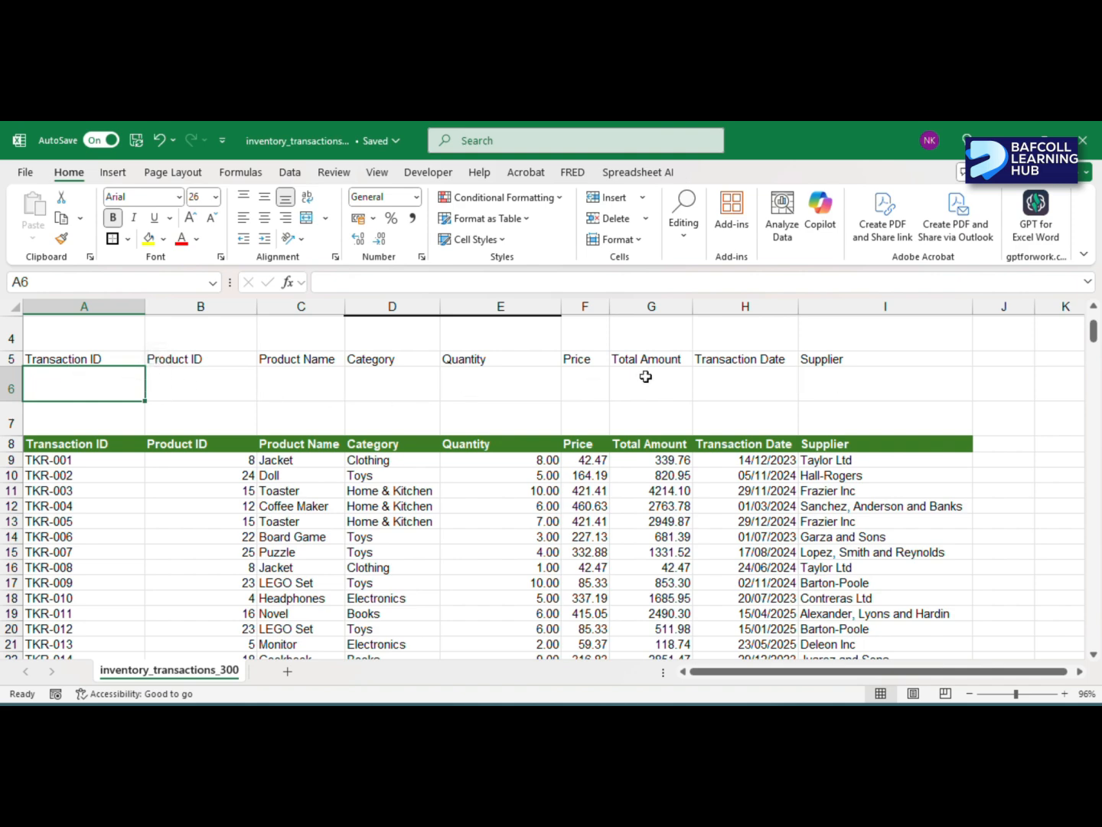
pyautogui.scroll(1, 258, 385)
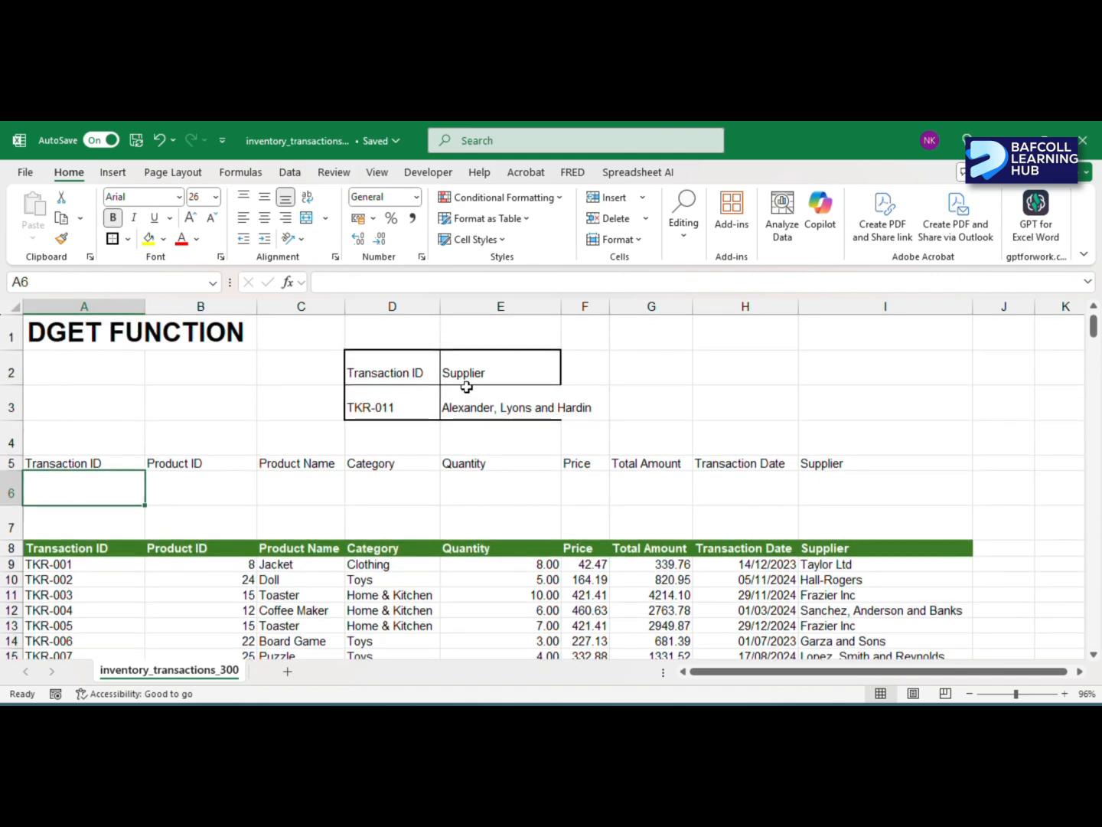
pyautogui.scroll(-1, 454, 397)
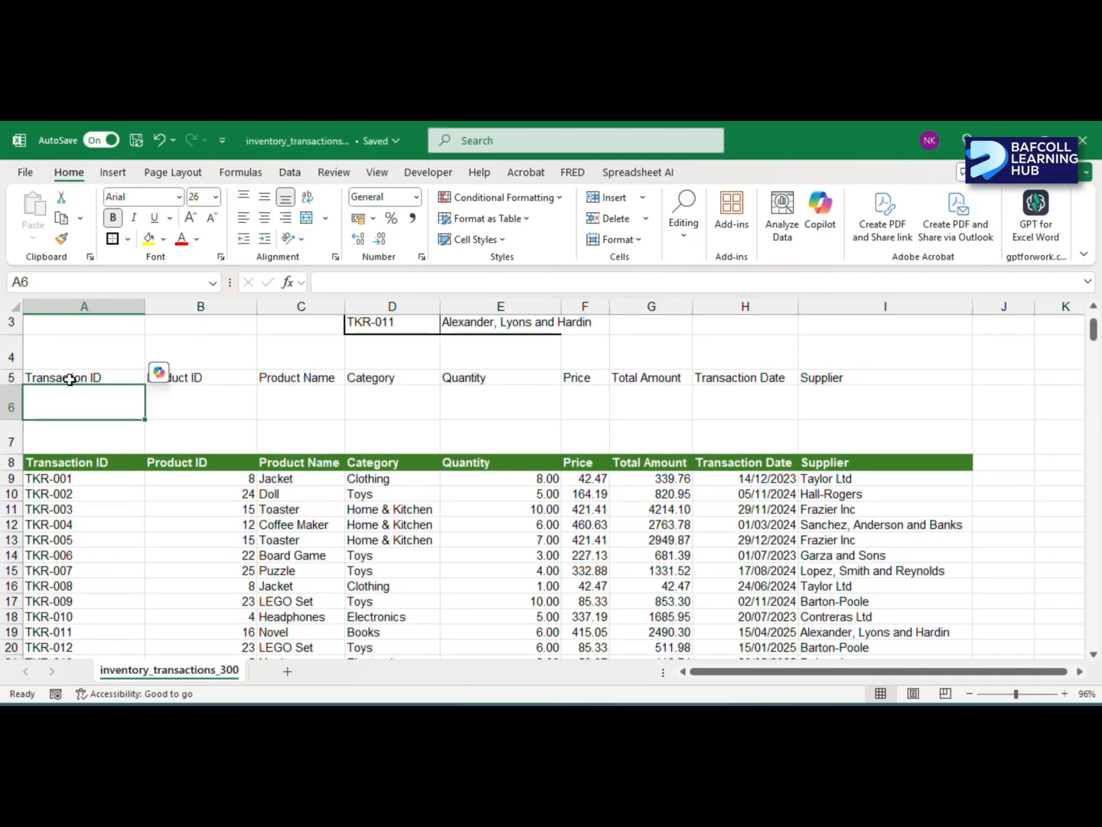
pyautogui.moveTo(63, 379); pyautogui.dragTo(812, 396)
pyautogui.click(112, 237)
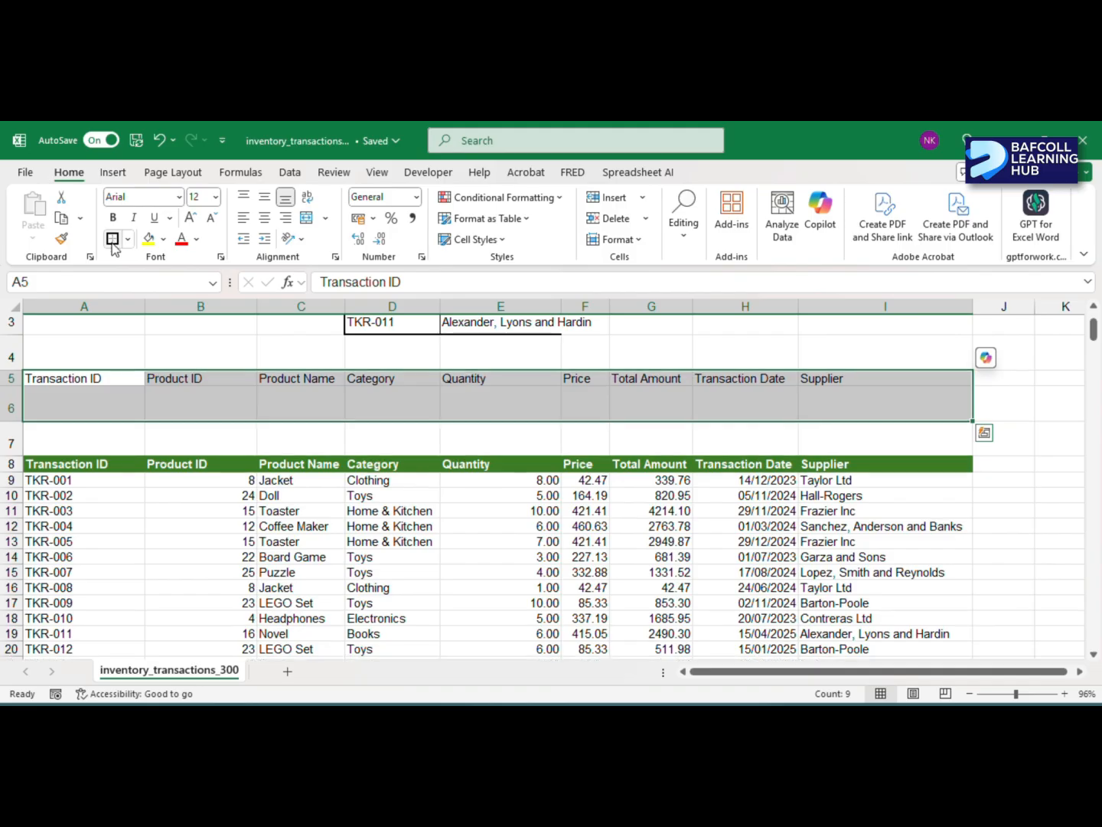
# - Fill the lookup headers A5:I5 with yellow and make them bold
pyautogui.moveTo(81, 376); pyautogui.dragTo(825, 376)
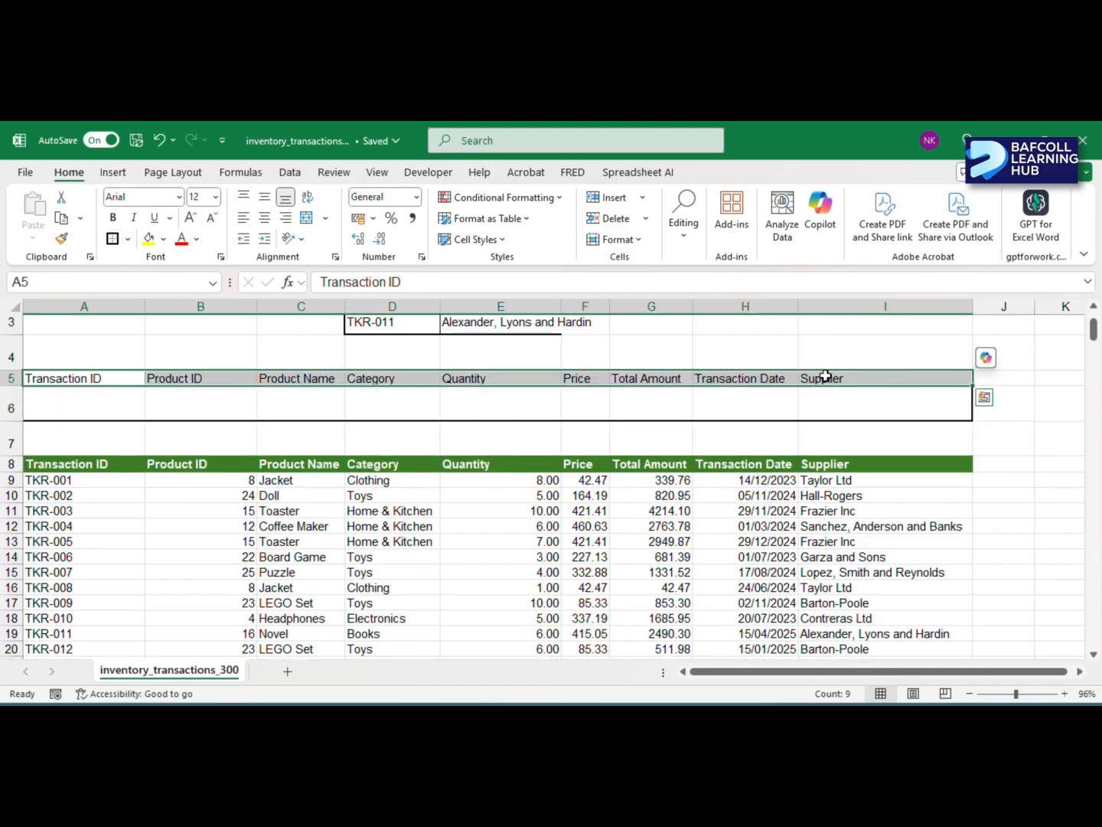
pyautogui.click(148, 238)
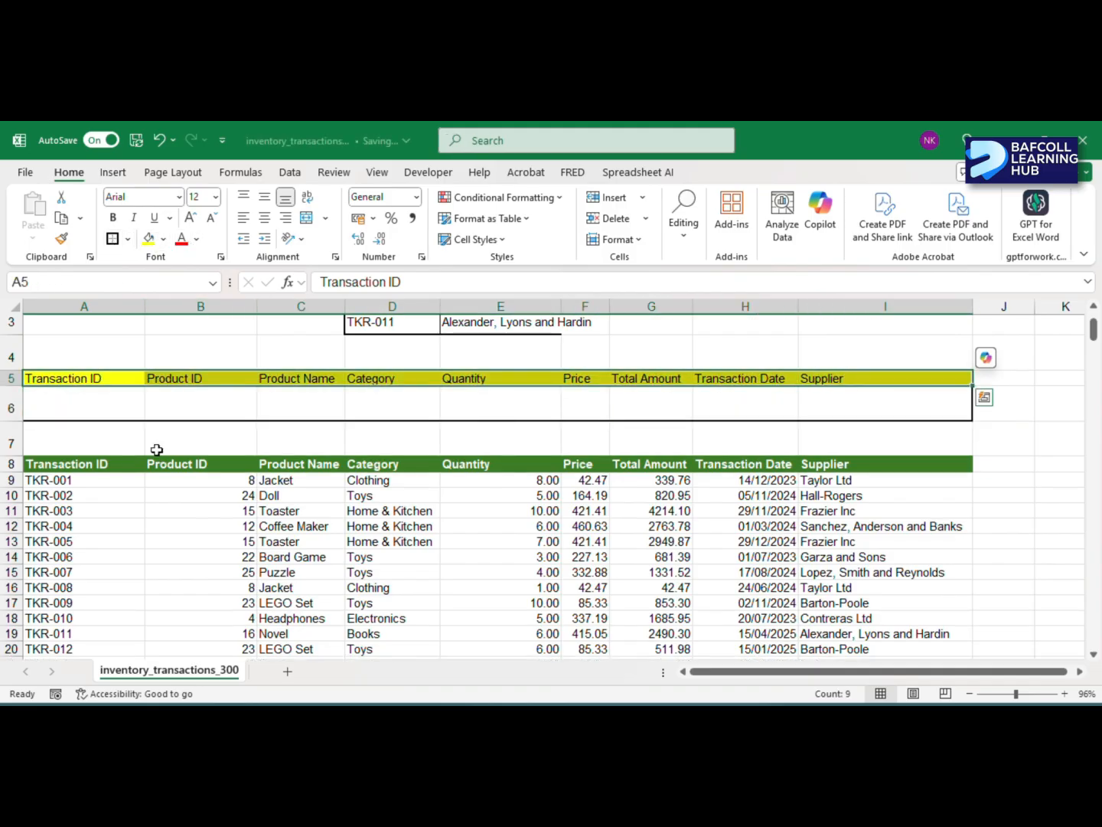
pyautogui.click(113, 217)
# - Copy the transaction ID cell D3 with its drop-down list into A6 and check the list there
pyautogui.click(80, 404)
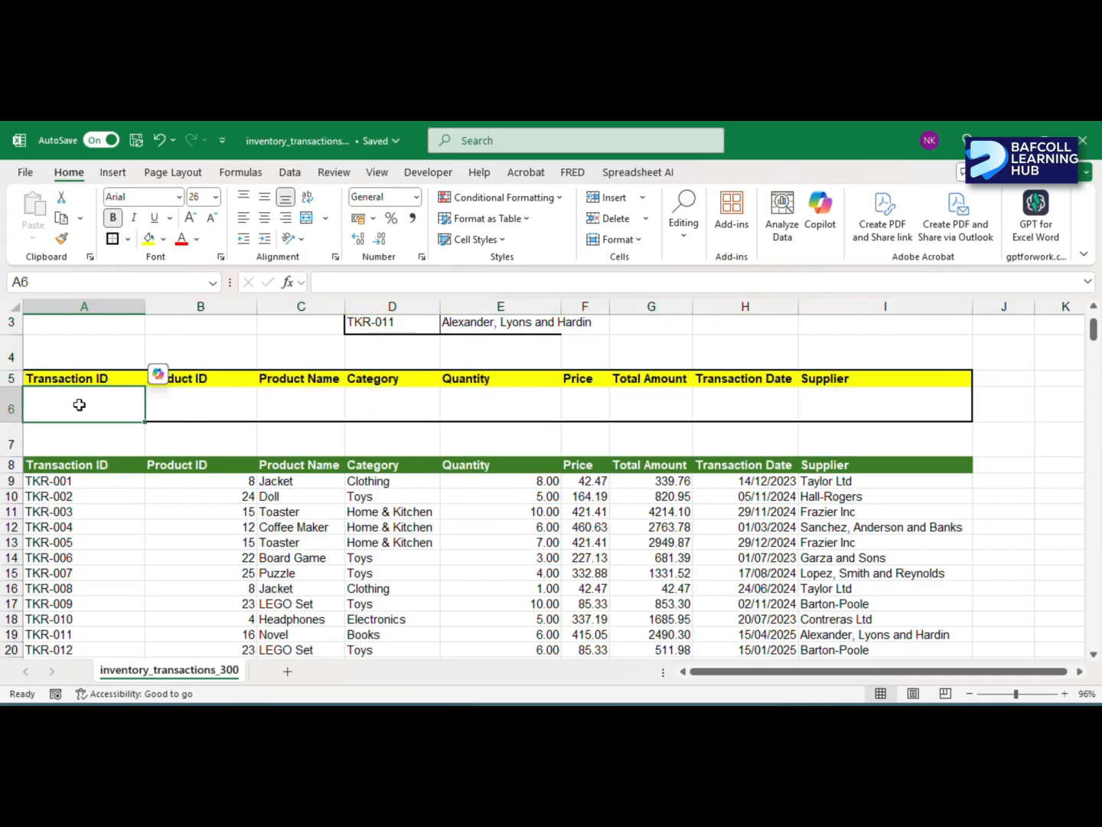
pyautogui.scroll(1, 85, 408)
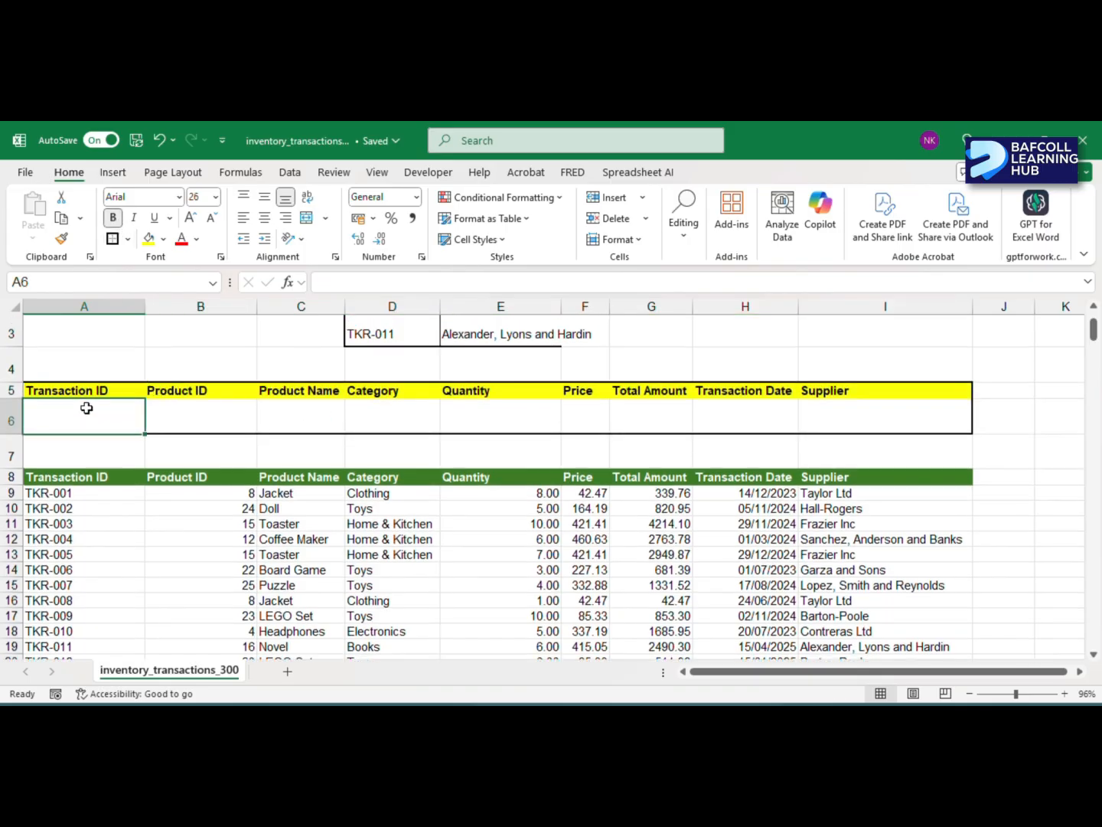
pyautogui.click(373, 328)
pyautogui.hotkey('ctrl', 'c')
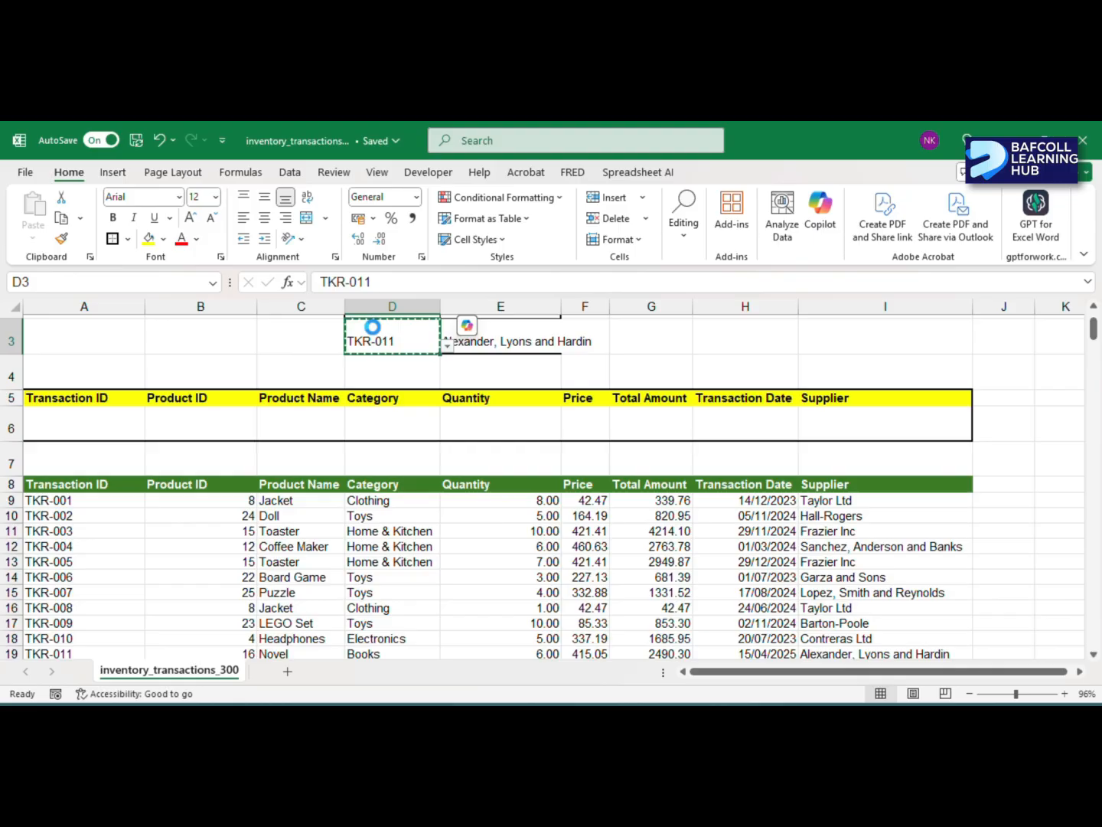
pyautogui.click(81, 421)
pyautogui.hotkey('ctrl', 'v')
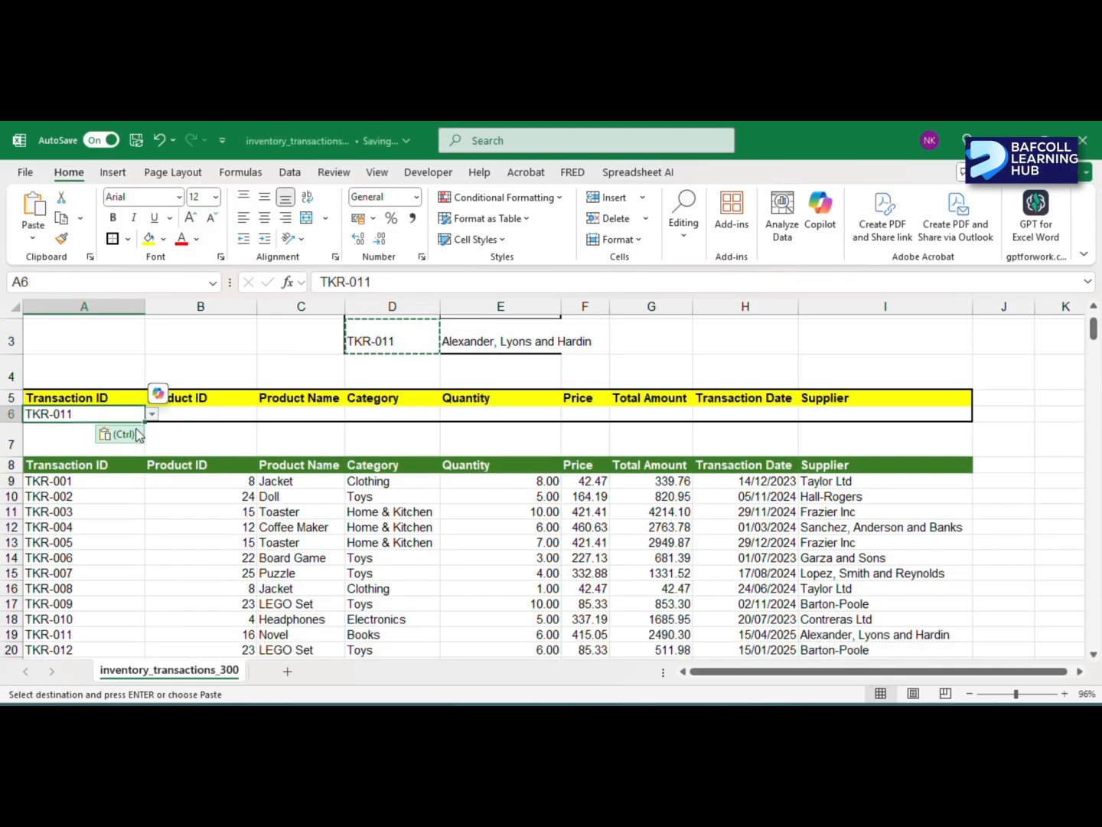
pyautogui.click(153, 417)
pyautogui.click(153, 417)
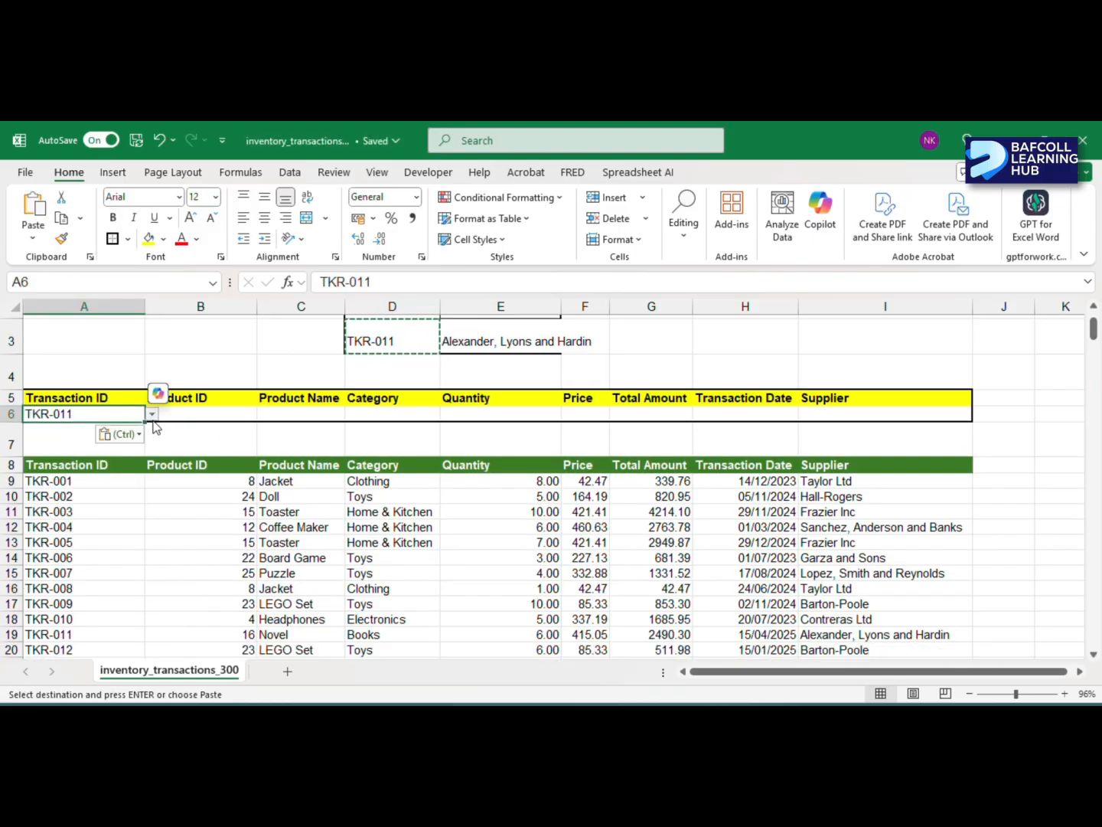
# - Start a DGET formula in B6 with the inventory table $A$8:$I$308 as the absolute database range
pyautogui.click(222, 414)
pyautogui.doubleClick(221, 415)
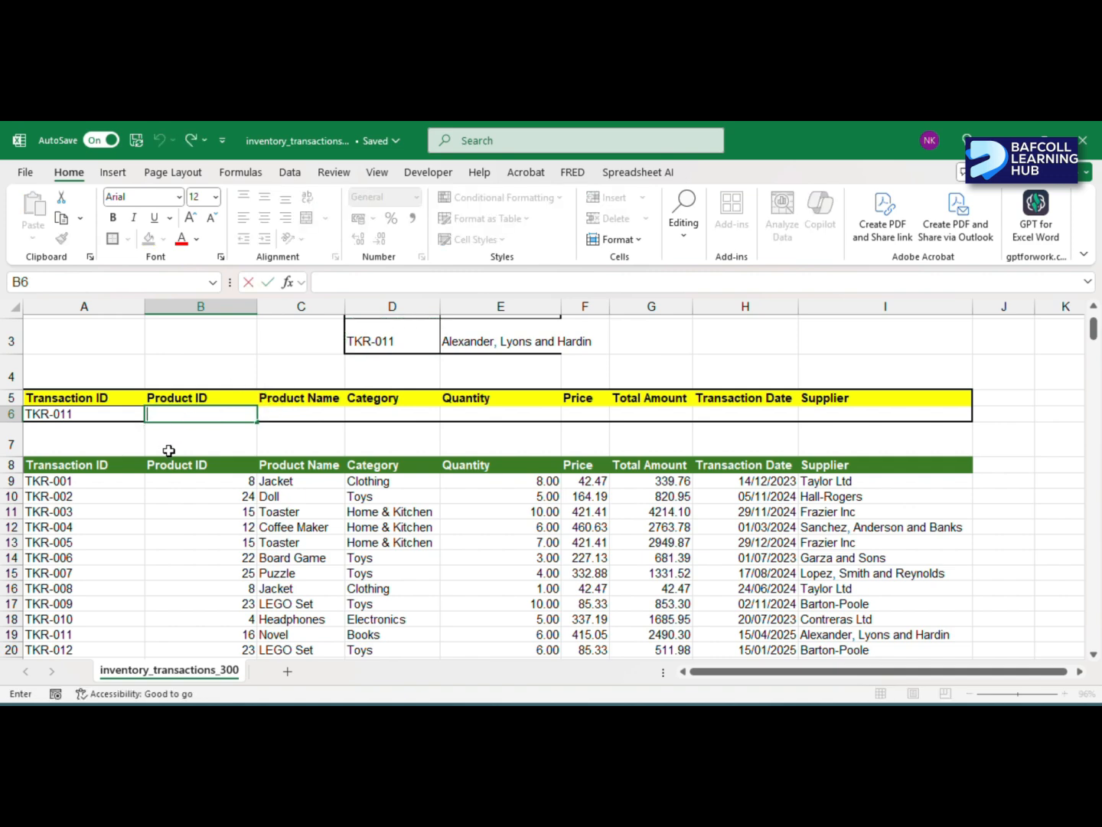
pyautogui.press('Escape')
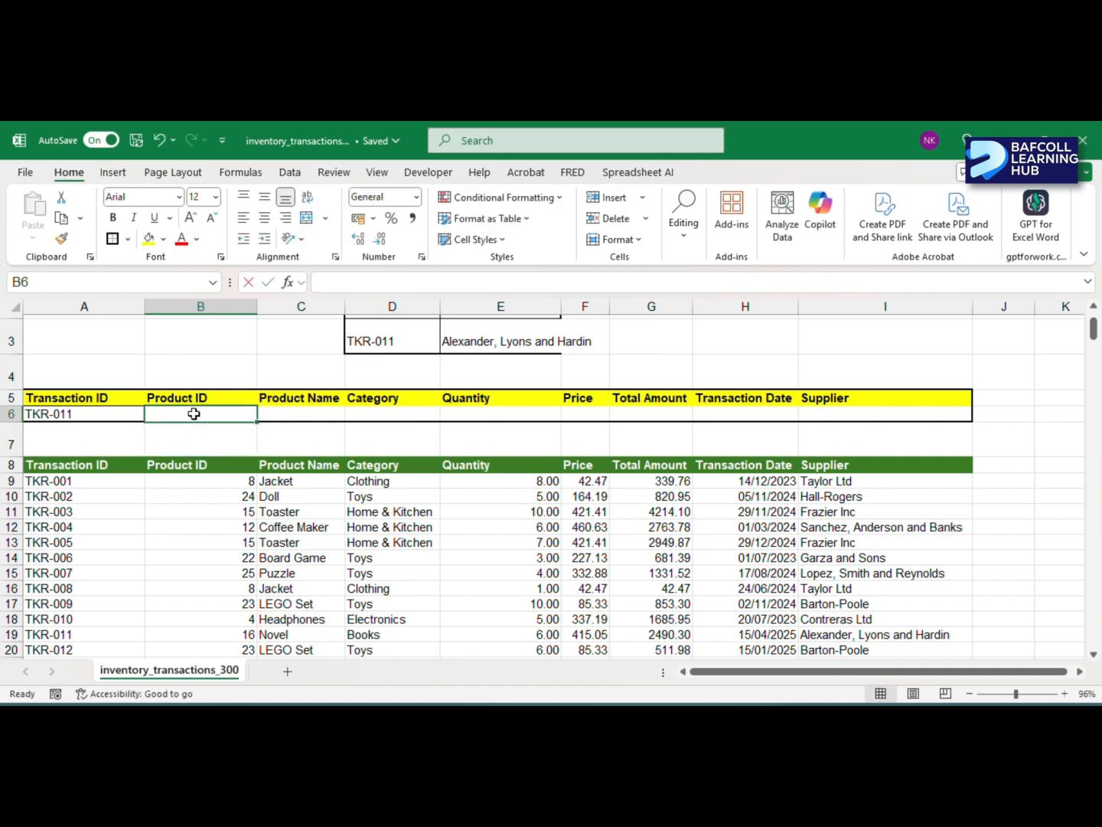
pyautogui.write('=DGET')
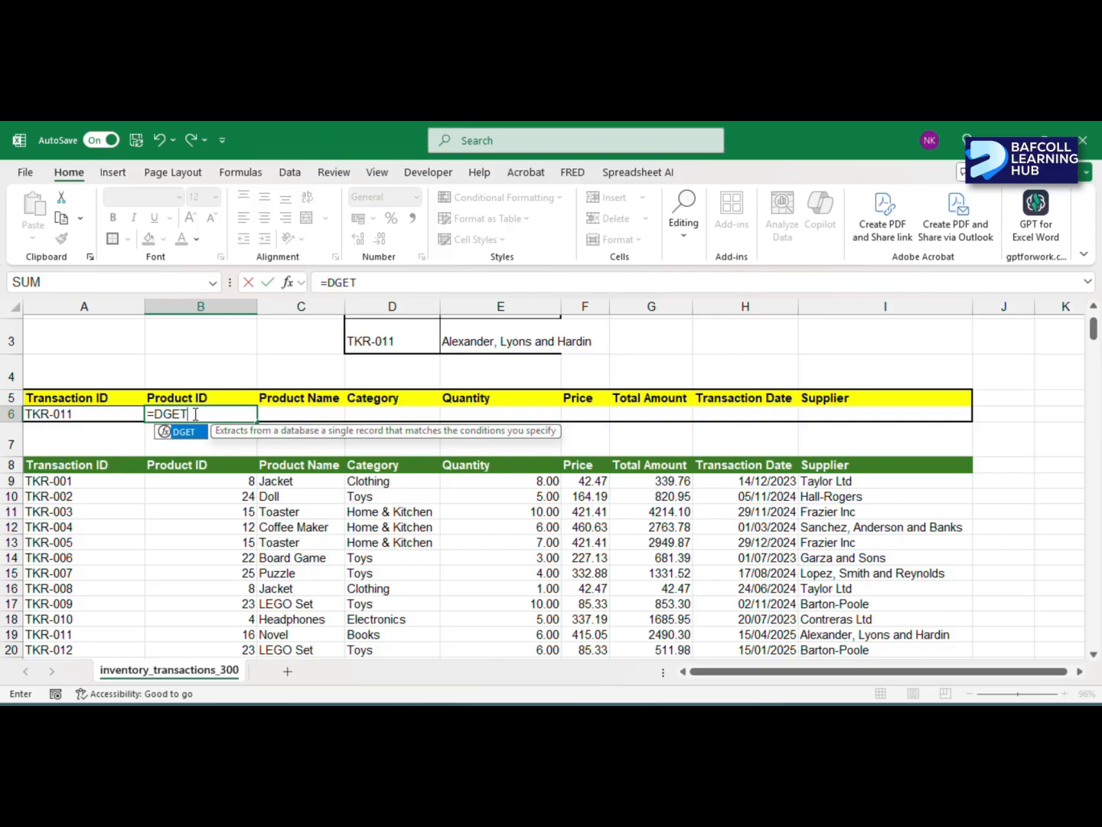
pyautogui.write('(')
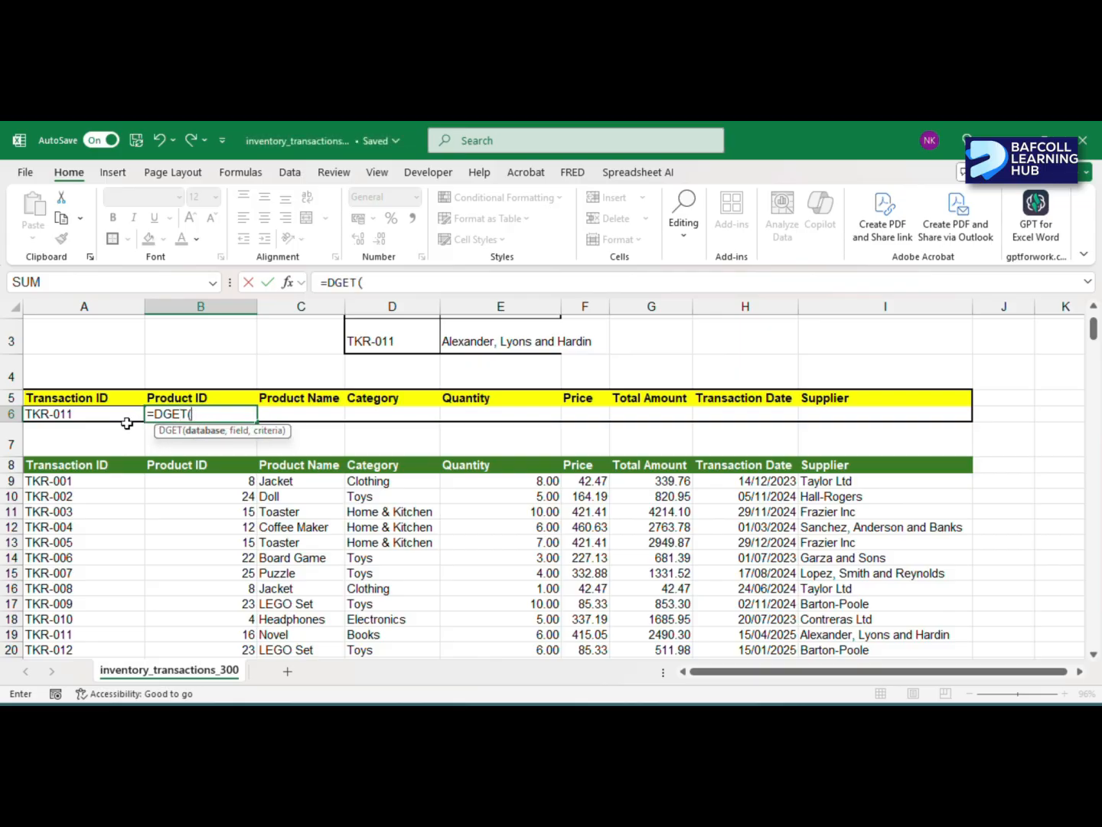
pyautogui.click(49, 469)
pyautogui.hotkey('ctrl', 'shift', 'Right')
pyautogui.hotkey('ctrl', 'shift', 'Down')
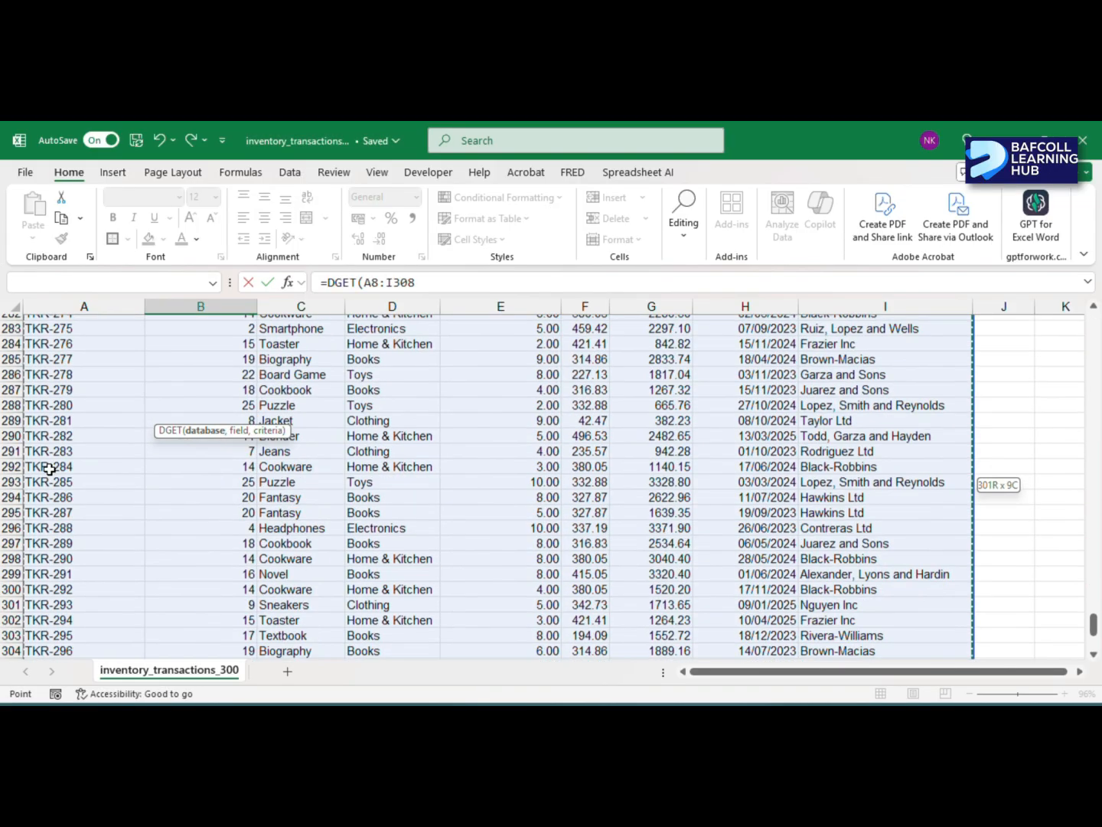
pyautogui.press('F4')
pyautogui.write(',')
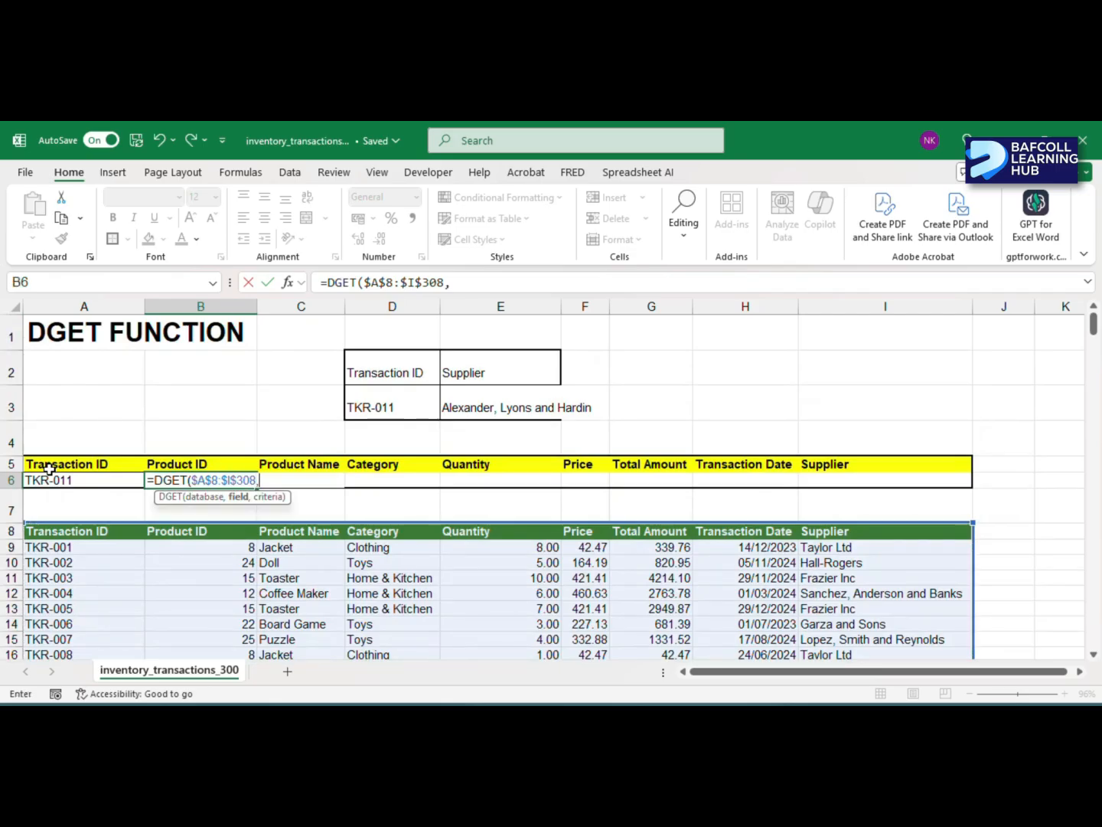
# - Complete the B6 formula with header B5 as the field and A5:A6 as the criteria
pyautogui.click(183, 462)
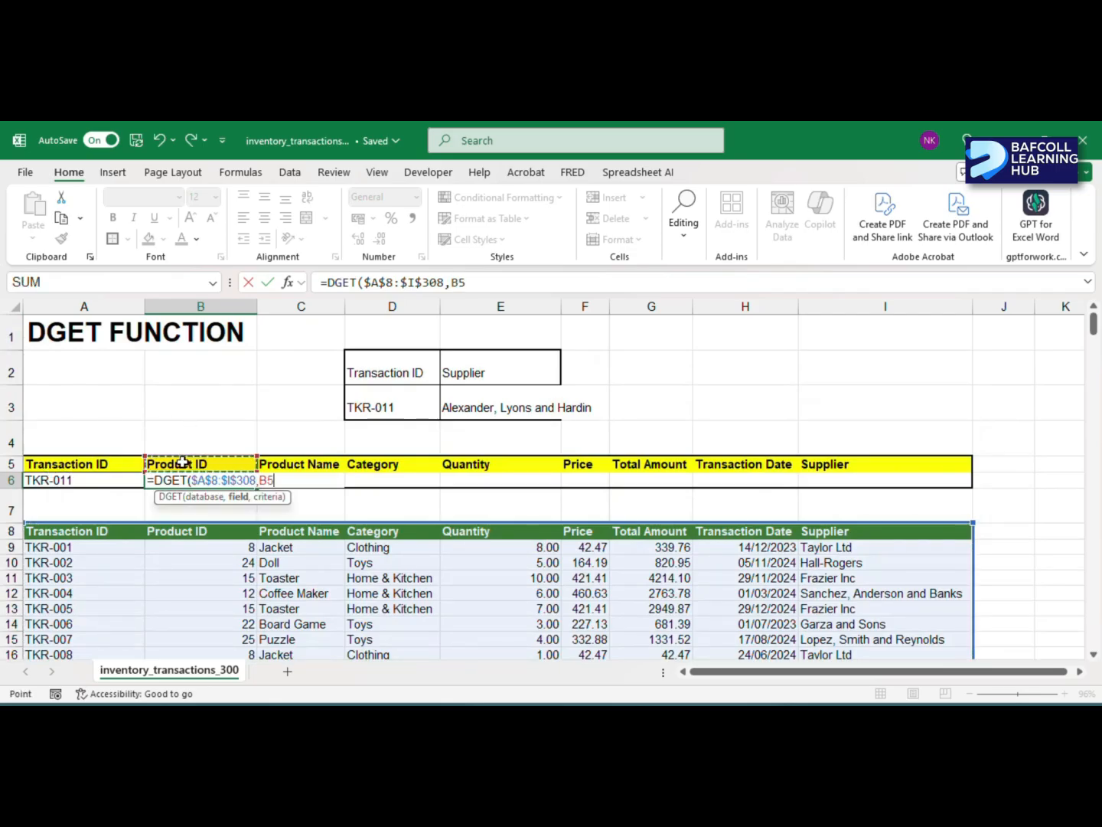
pyautogui.write(',')
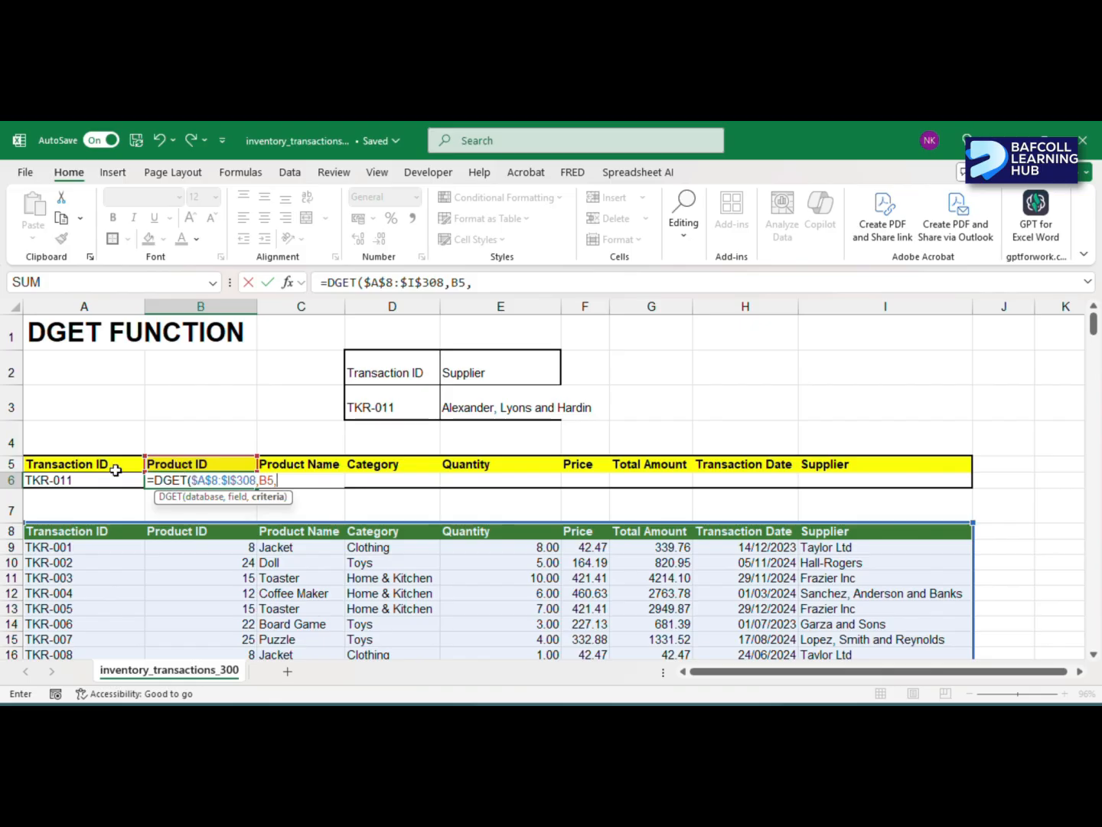
pyautogui.moveTo(99, 462); pyautogui.dragTo(94, 474)
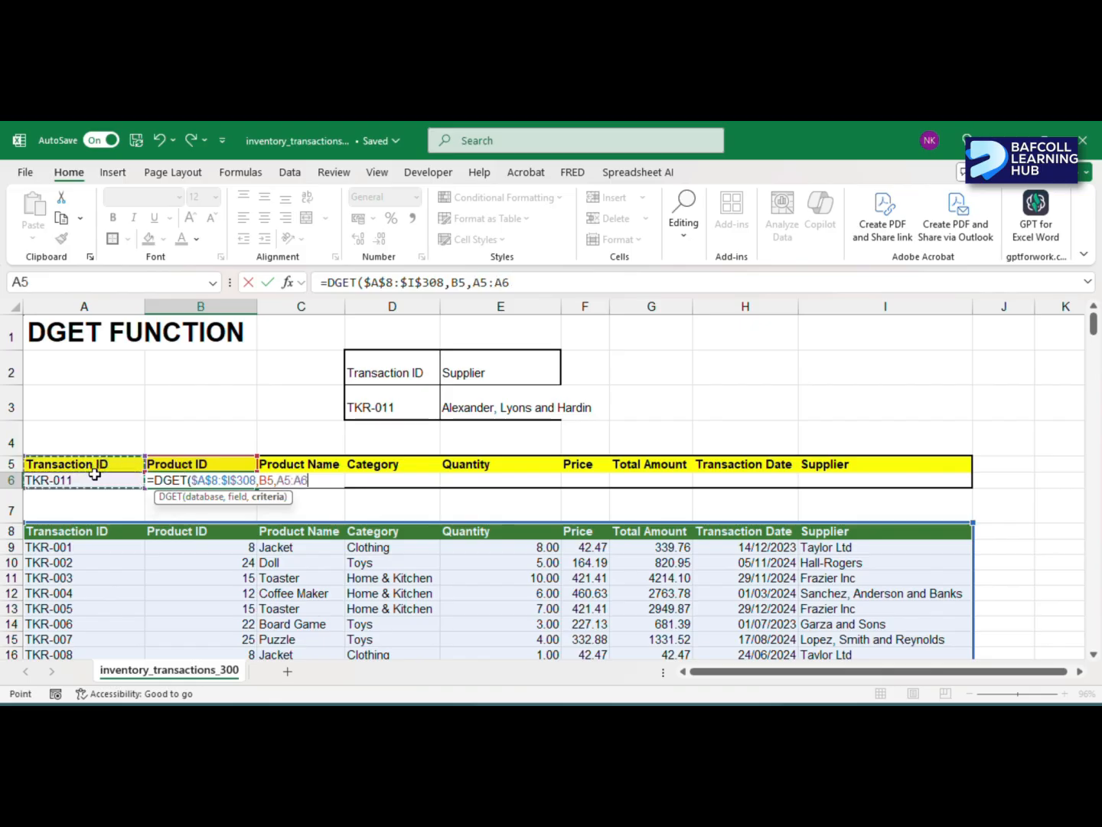
pyautogui.write(')')
pyautogui.press('Return')
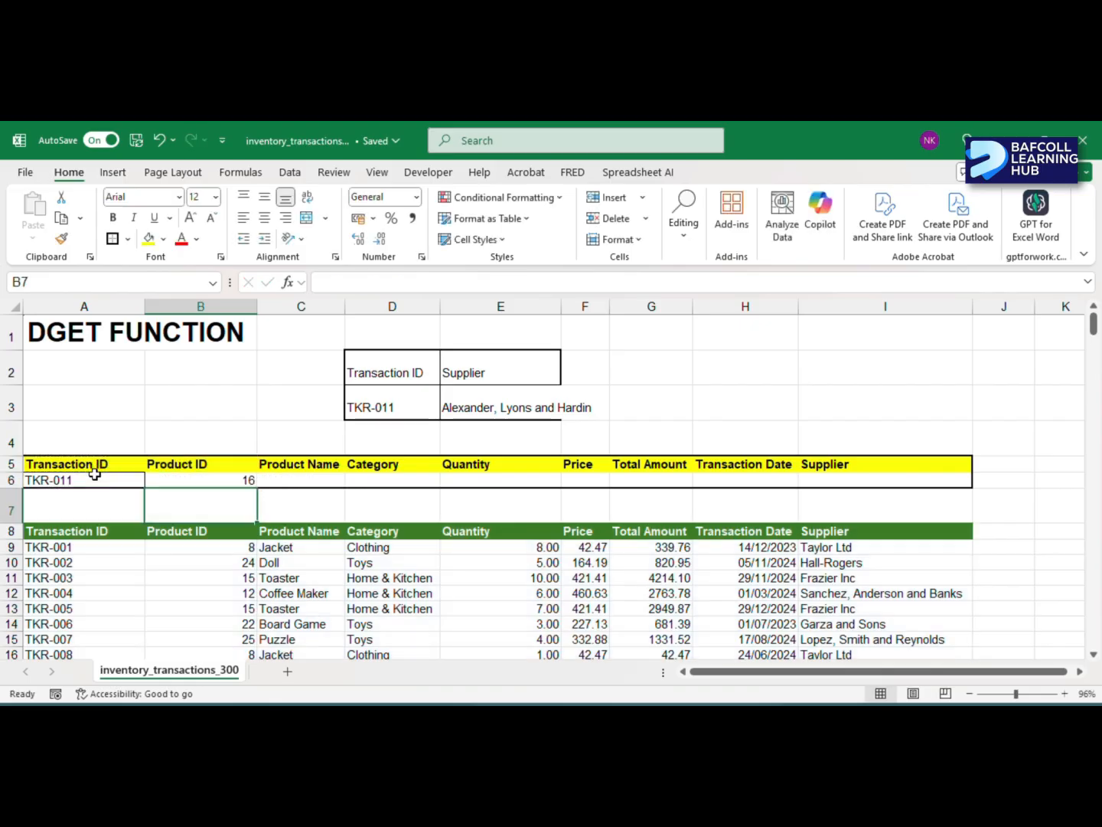
# - Try filling the B6 formula across to I6, inspect the copy in C6, and undo the fill
pyautogui.click(213, 476)
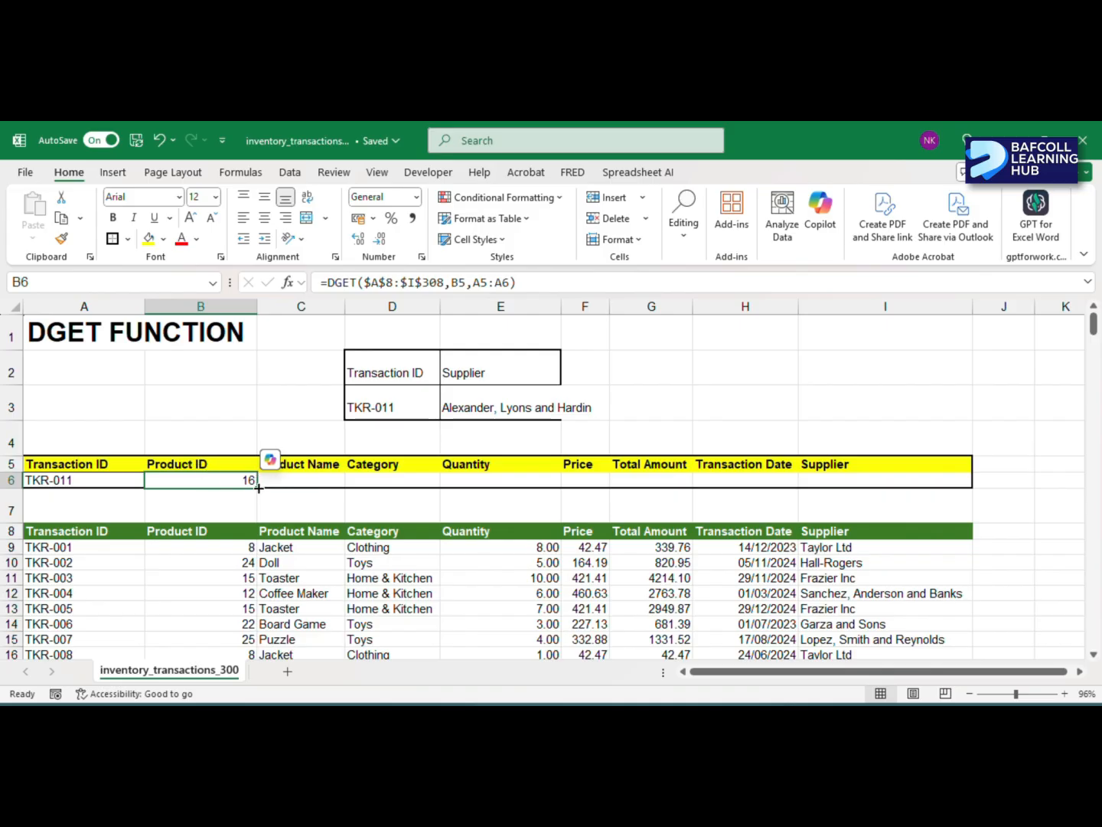
pyautogui.moveTo(258, 487); pyautogui.dragTo(954, 480)
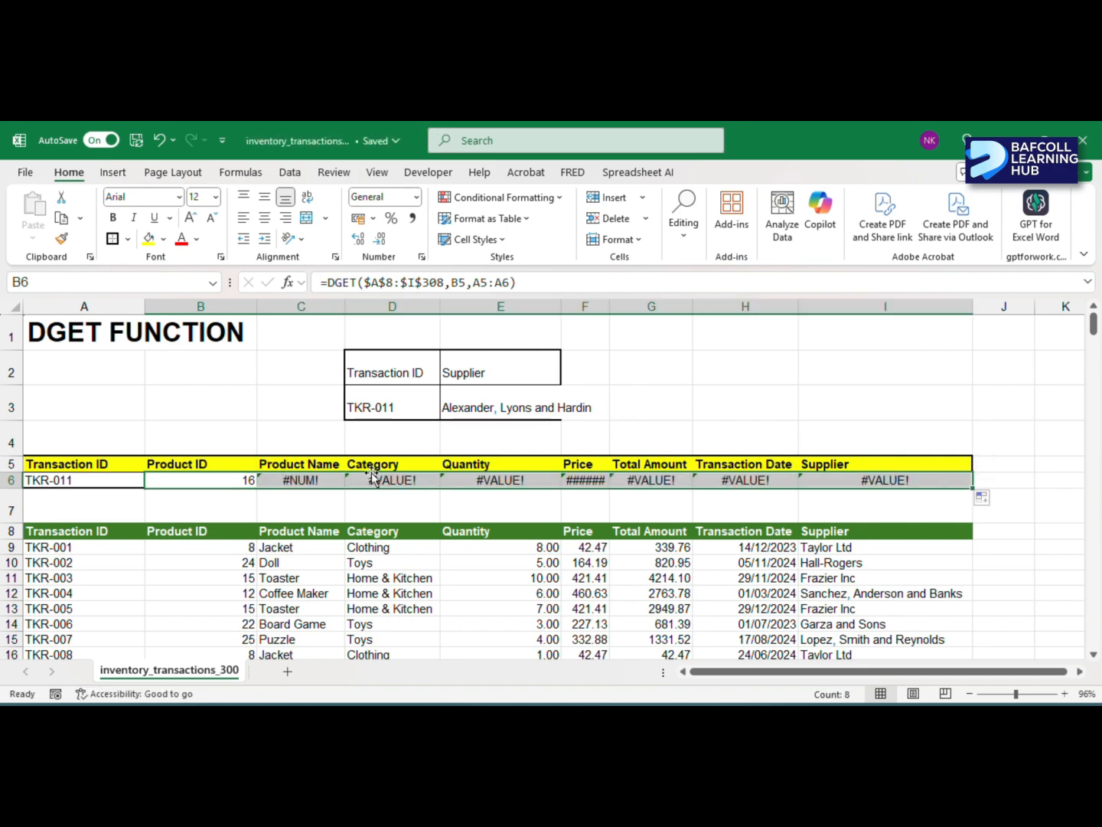
pyautogui.click(299, 480)
pyautogui.click(300, 480)
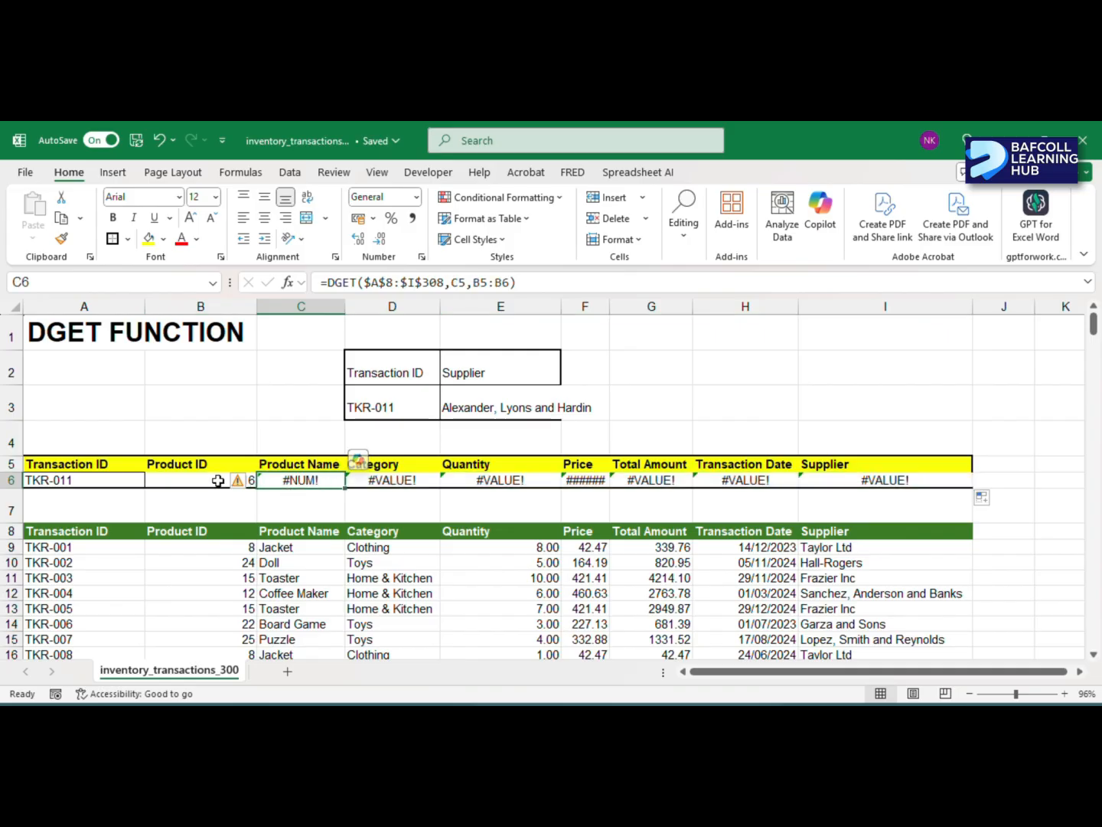
pyautogui.hotkey('ctrl', 'z')
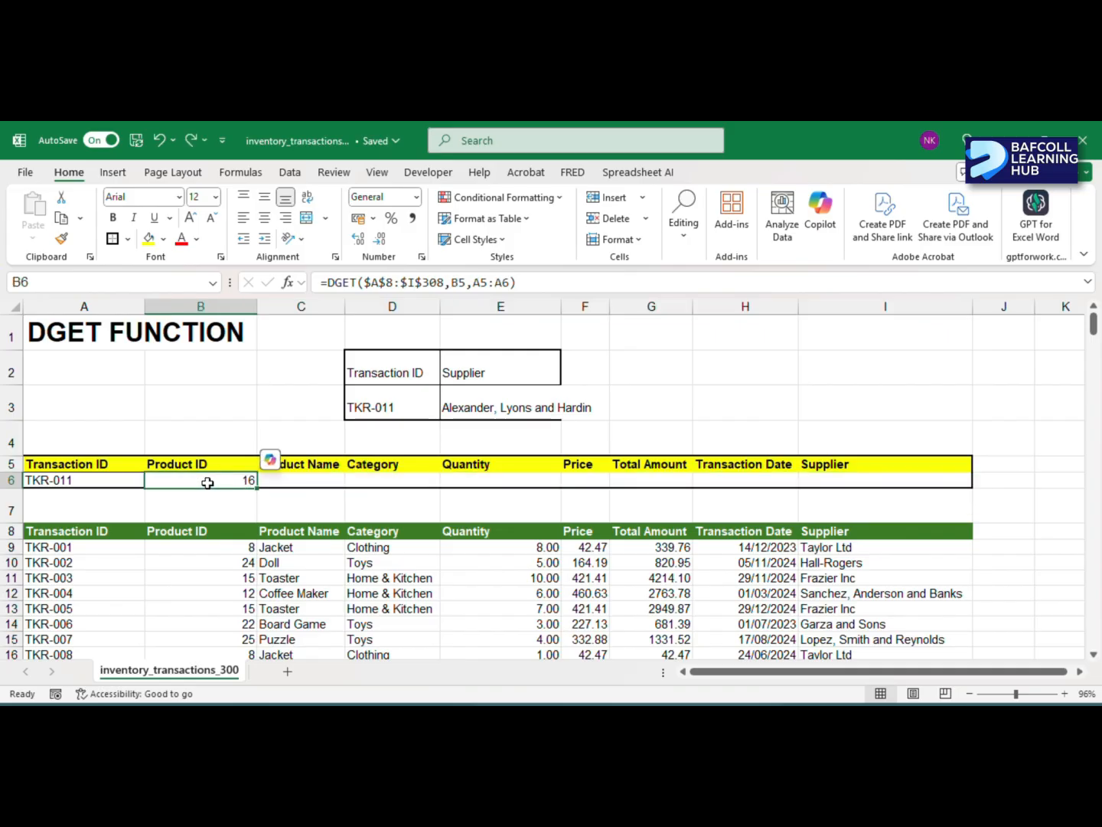
# - Make the criteria range in the B6 formula absolute as $A$5:$A$6 and fill the formula across to I6
pyautogui.click(510, 283)
pyautogui.moveTo(510, 283); pyautogui.dragTo(472, 282)
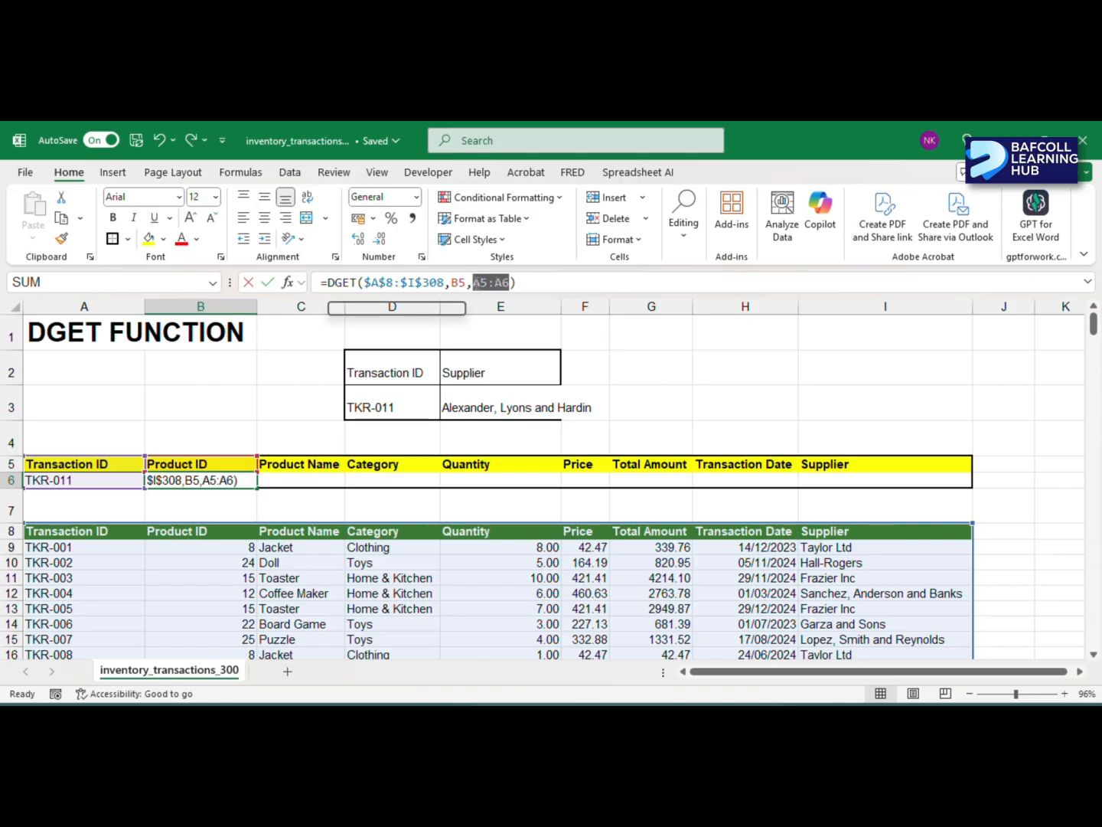
pyautogui.press('BackSpace')
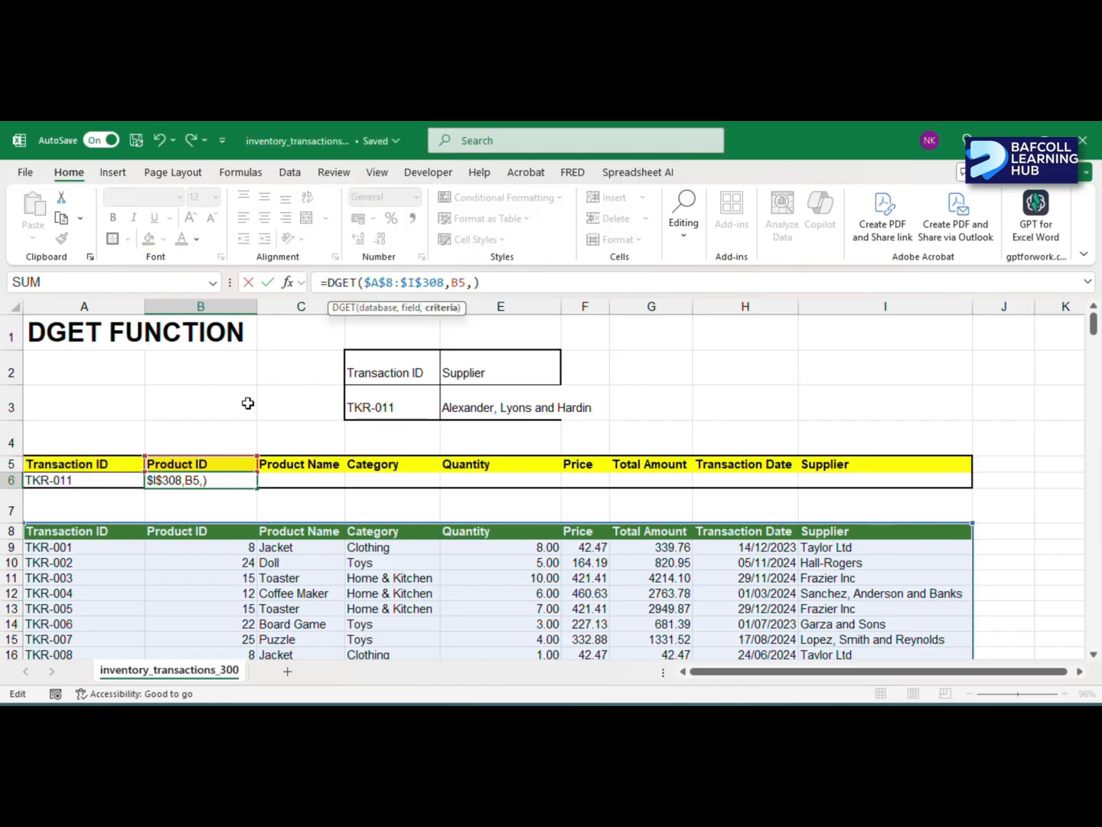
pyautogui.moveTo(92, 458); pyautogui.dragTo(86, 480)
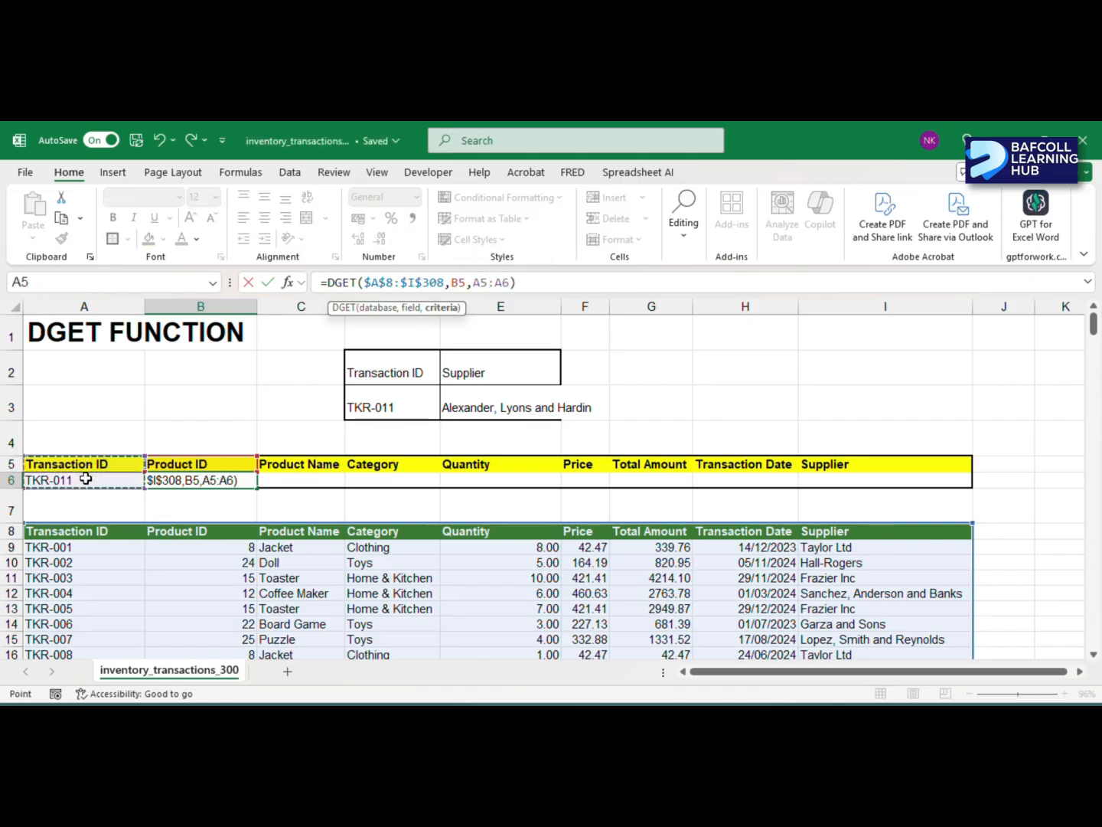
pyautogui.press('F4')
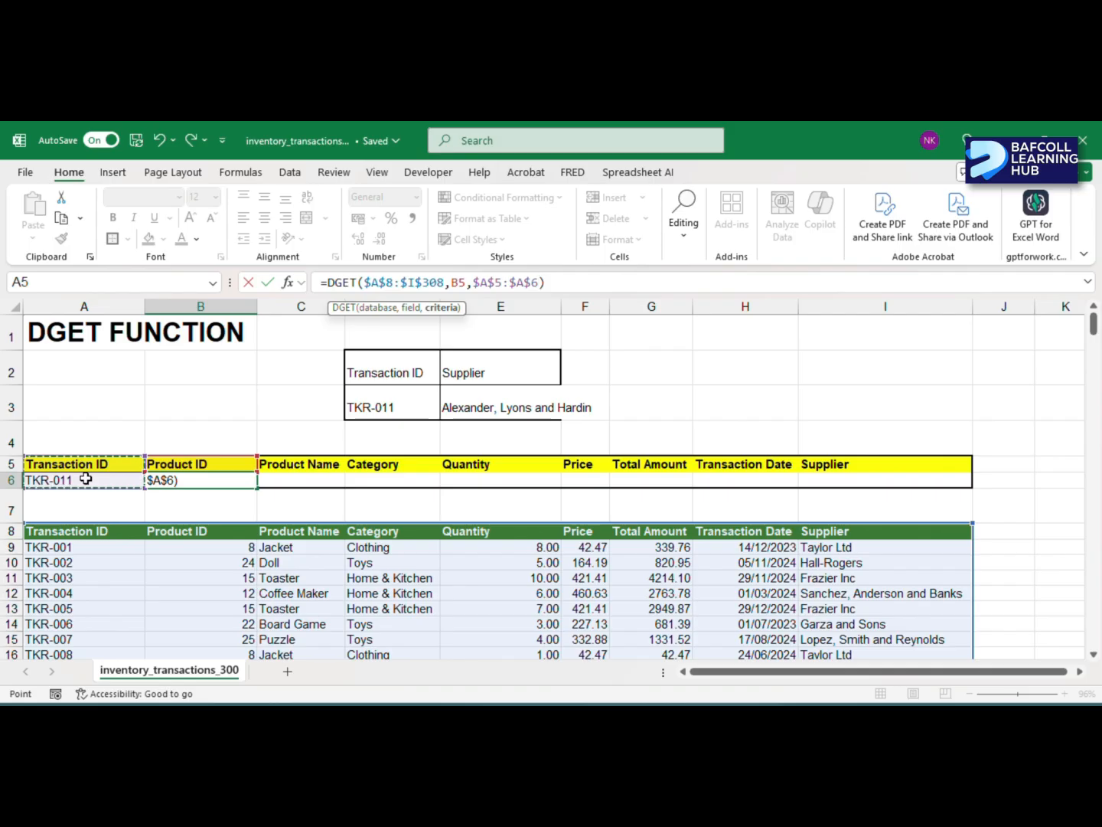
pyautogui.press('Return')
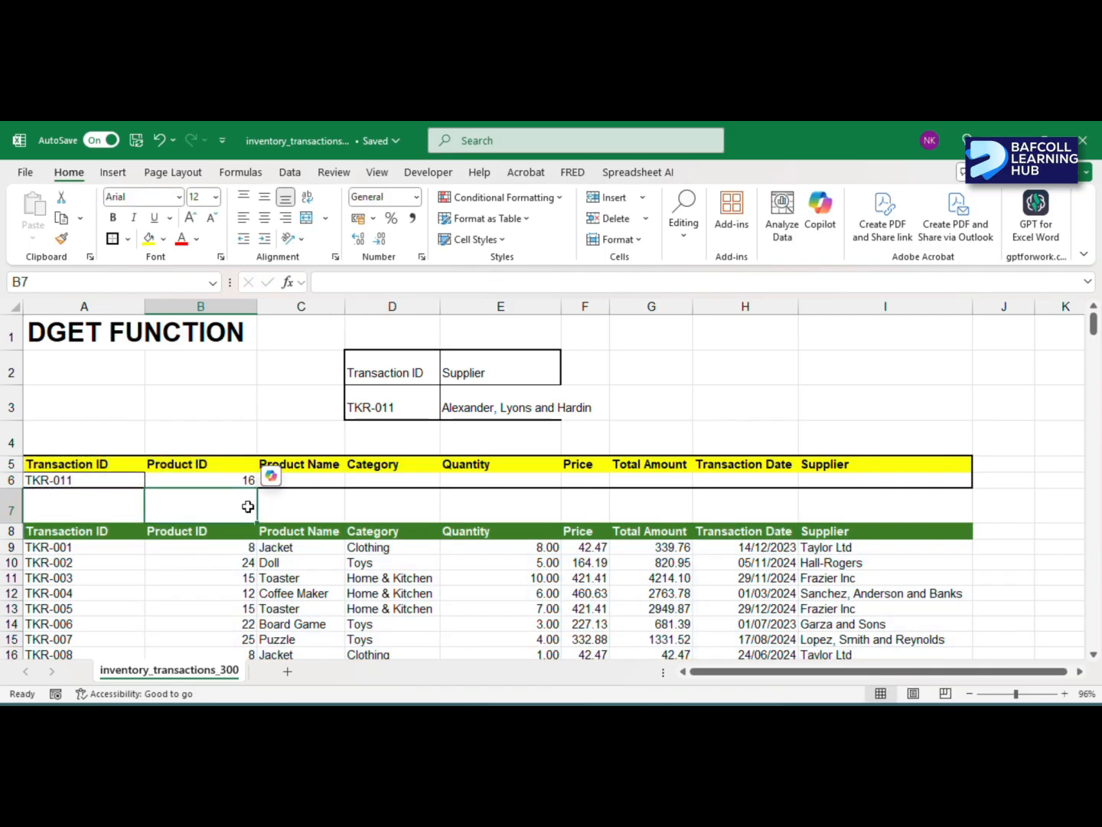
pyautogui.click(241, 477)
pyautogui.moveTo(260, 487); pyautogui.dragTo(871, 478)
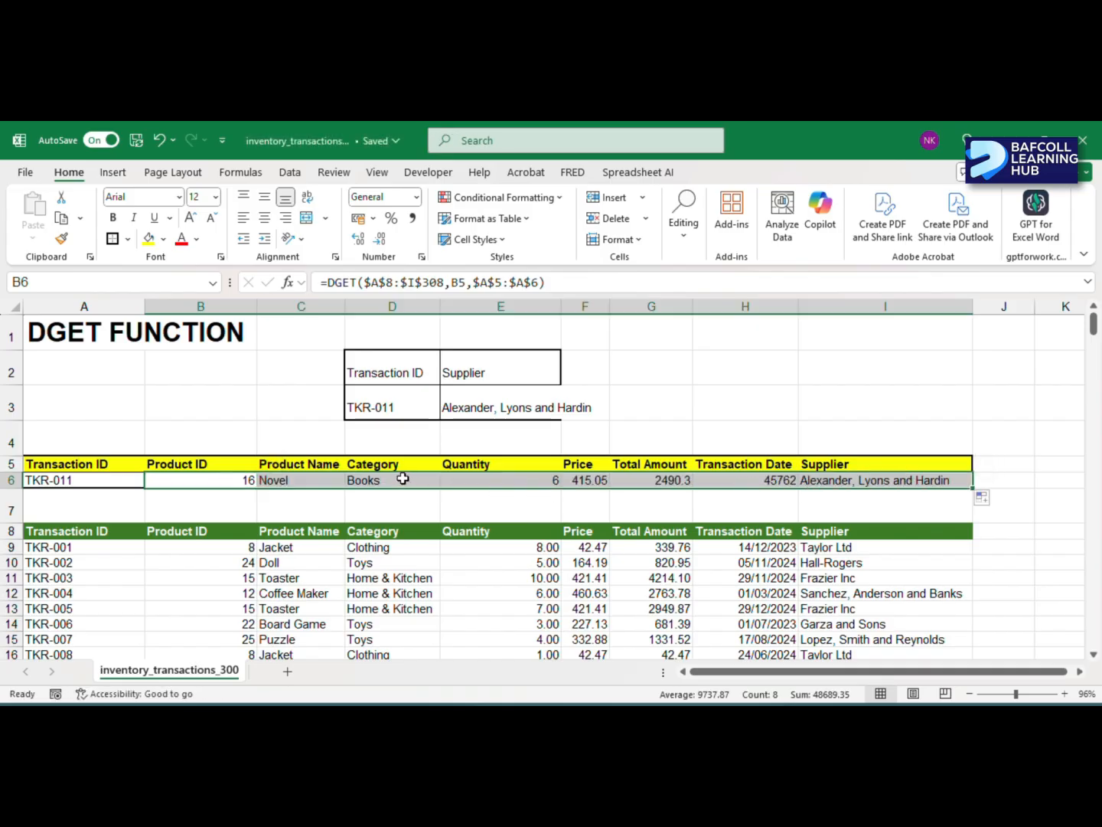
# - Test the lookup row by choosing transaction IDs TKR-016, TKR-009 and TKR-002 in A6
pyautogui.click(99, 480)
pyautogui.click(152, 481)
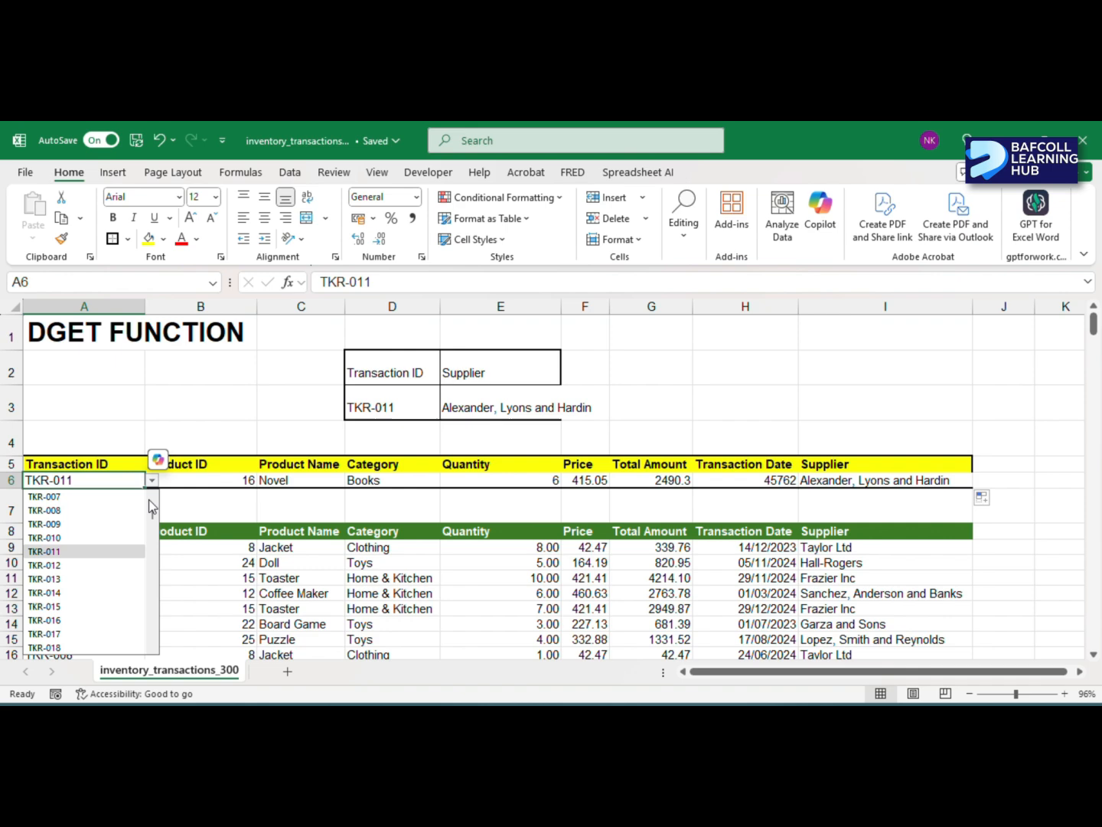
pyautogui.click(52, 621)
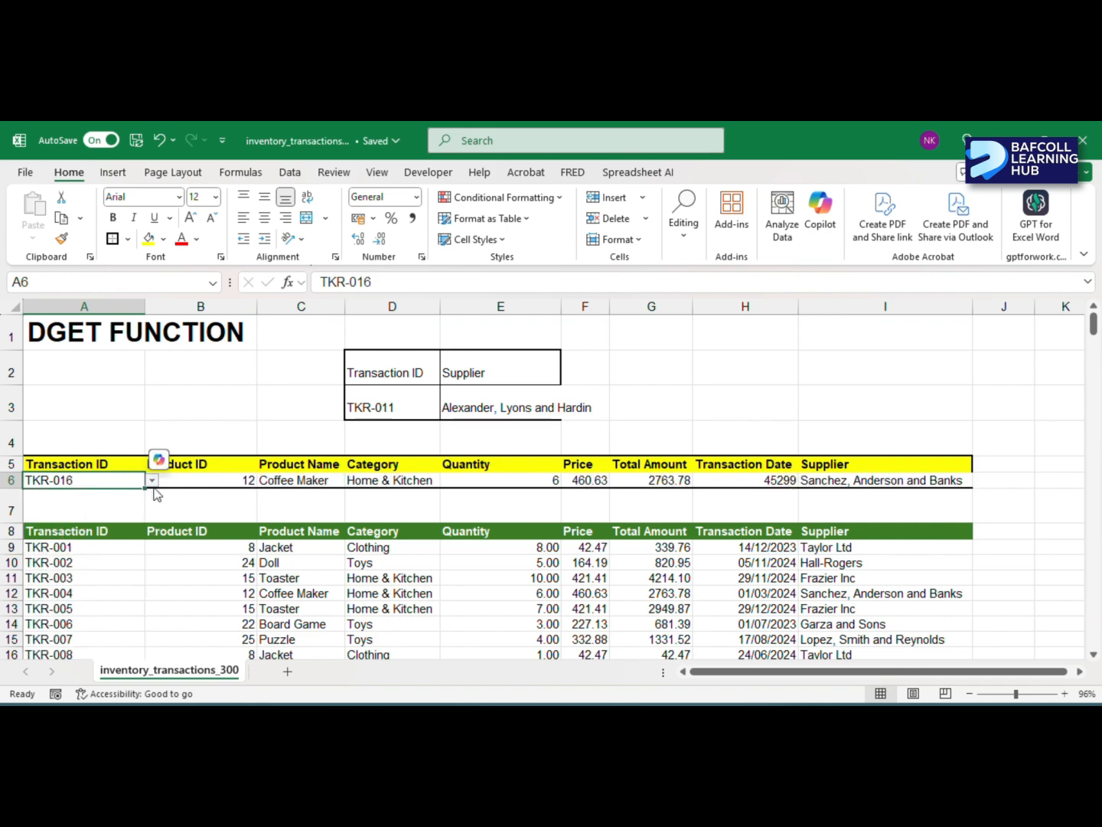
pyautogui.click(153, 479)
pyautogui.click(58, 548)
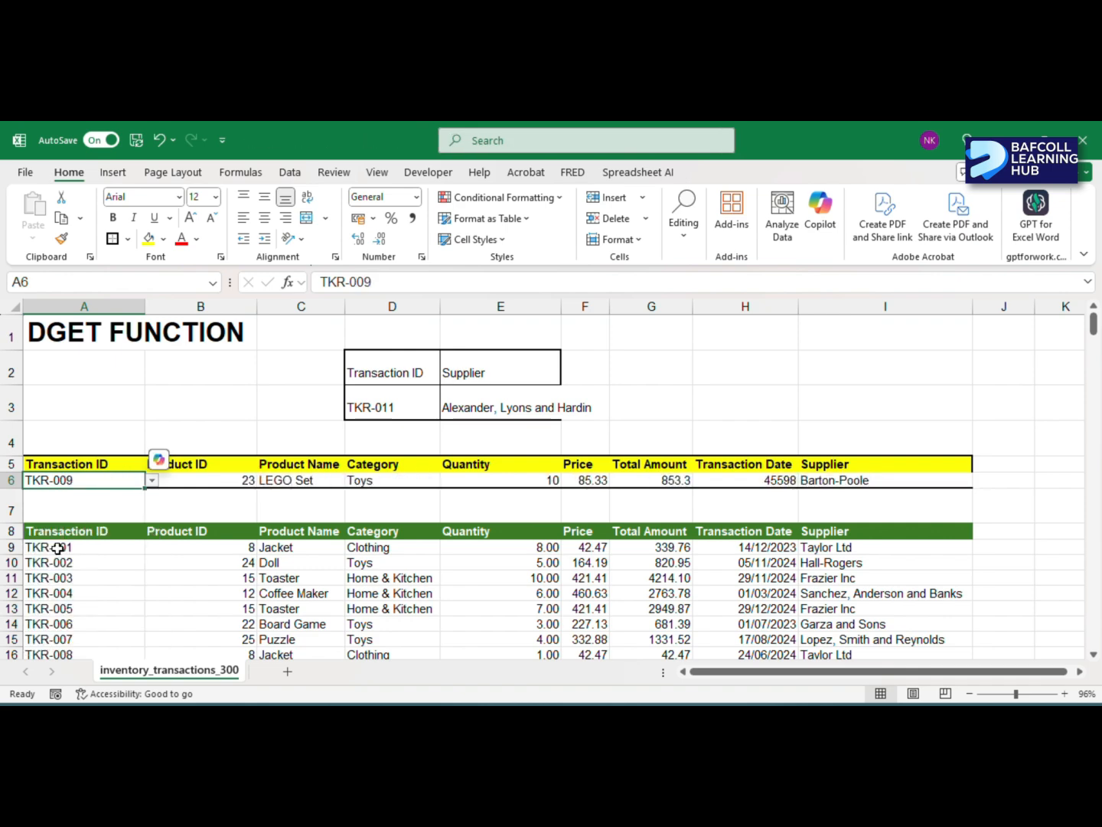
pyautogui.click(153, 480)
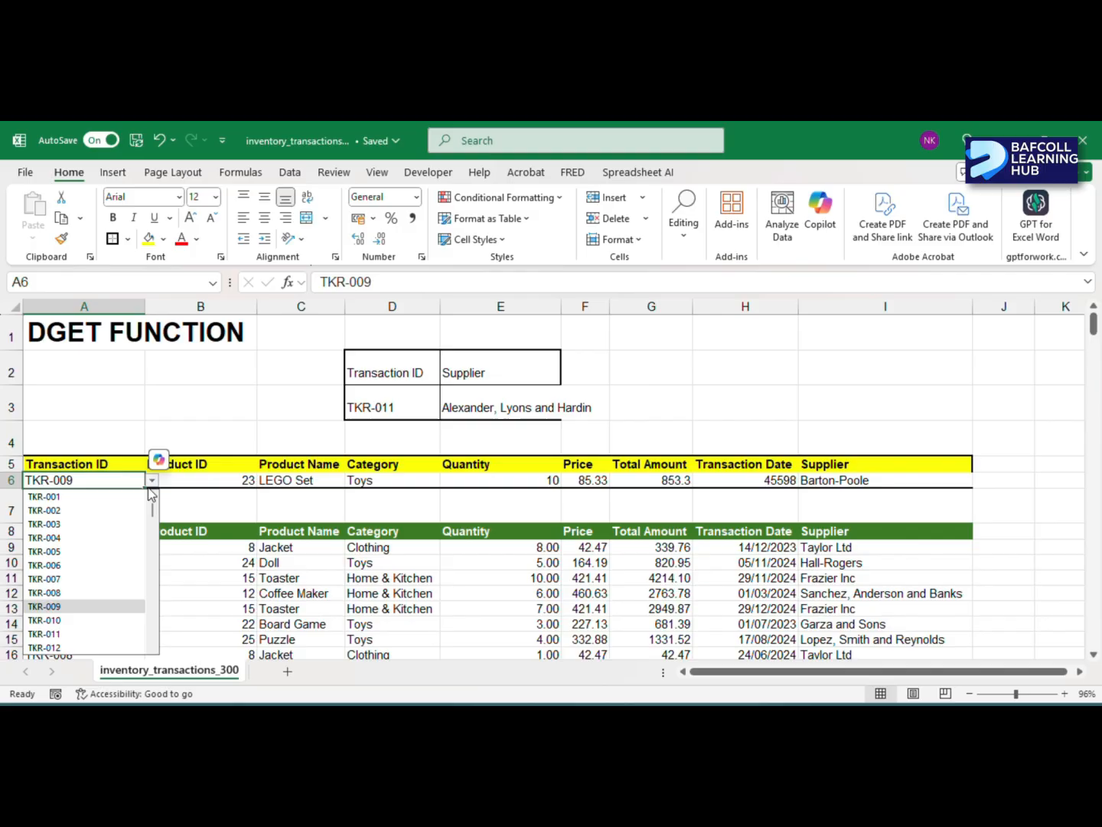
pyautogui.click(65, 511)
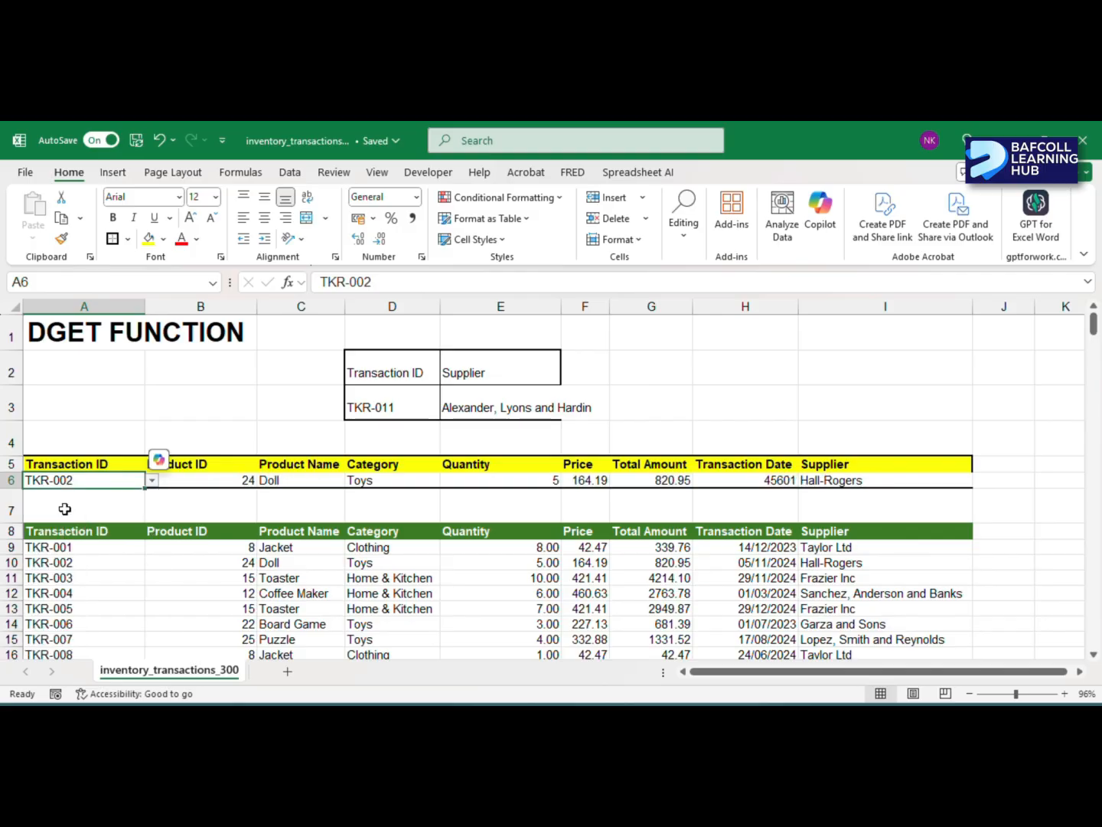